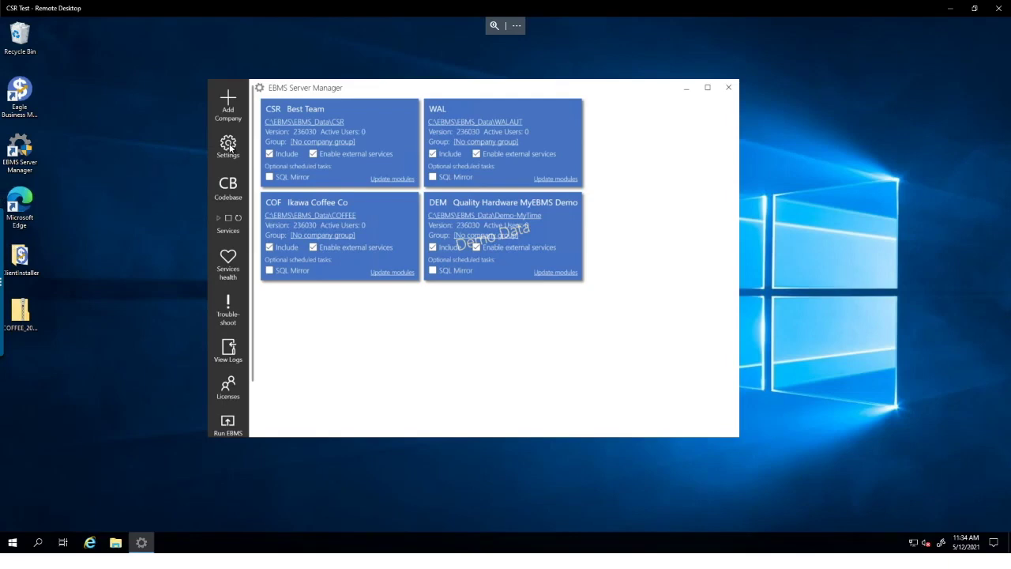
# Step: View the relay key and external service port in the advanced server settings, accept the settings, and minimize EBMS Server Manager
pyautogui.click(228, 147)
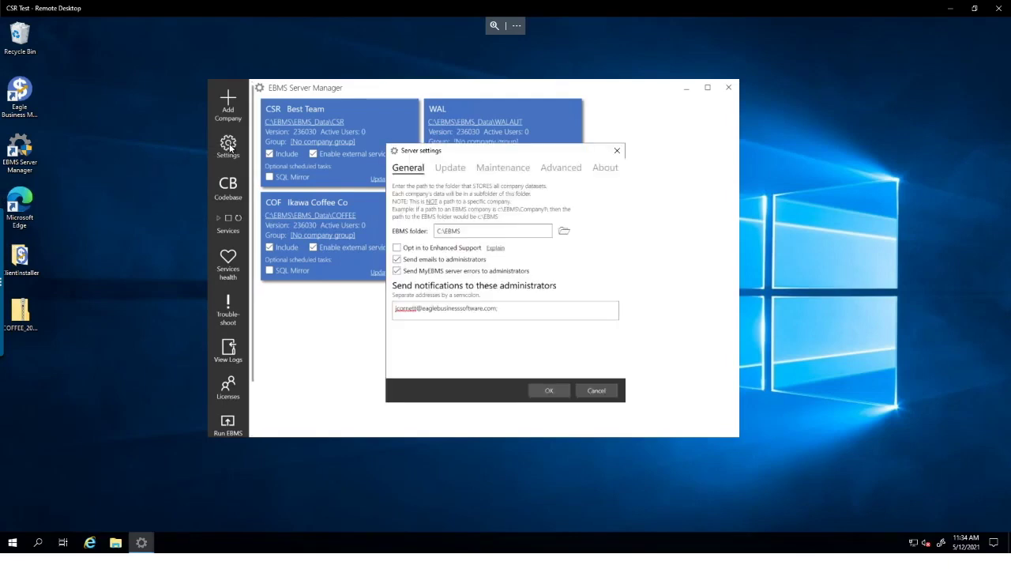
pyautogui.click(571, 173)
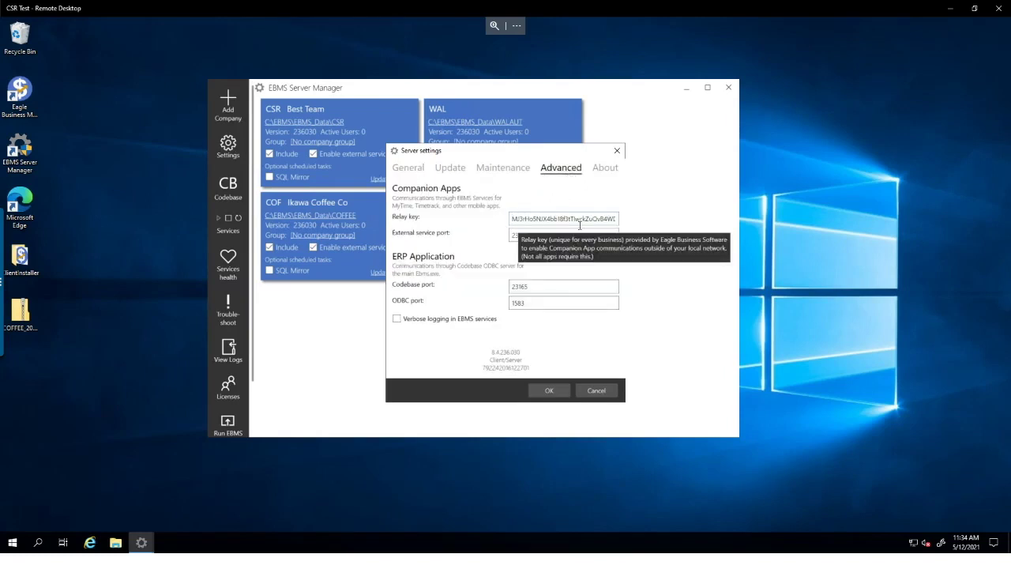
pyautogui.moveTo(589, 218)
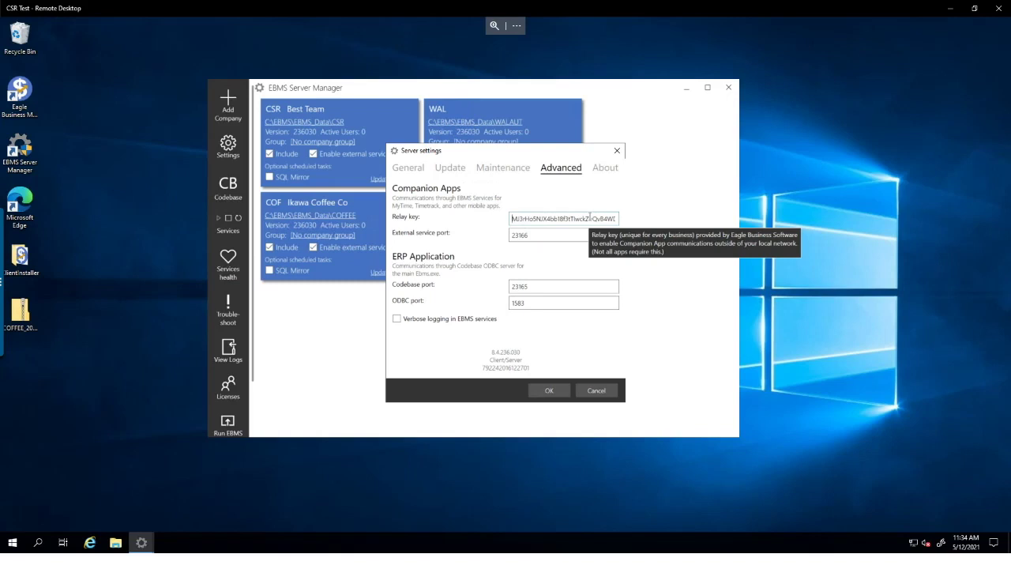
pyautogui.click(549, 390)
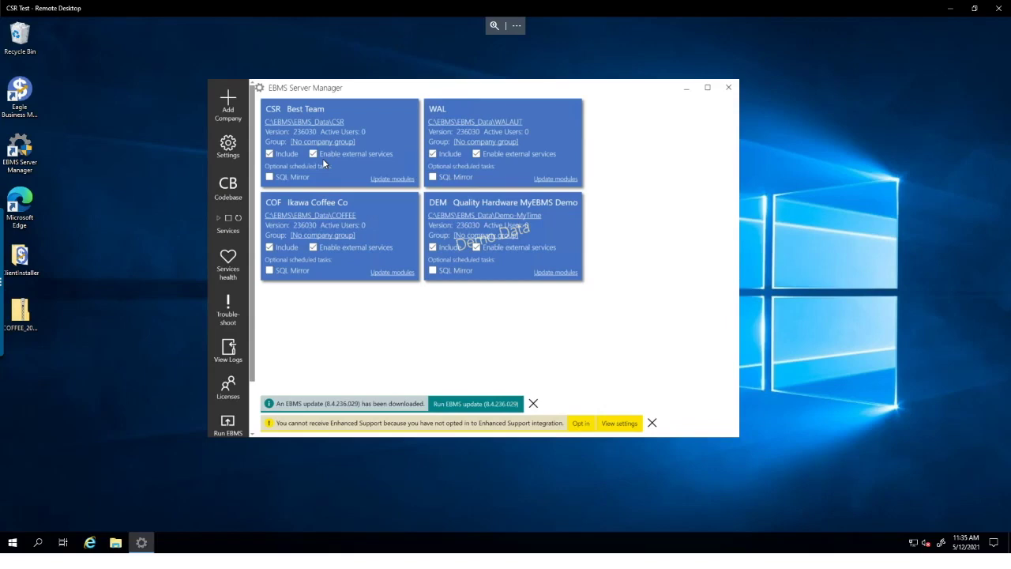
pyautogui.click(683, 88)
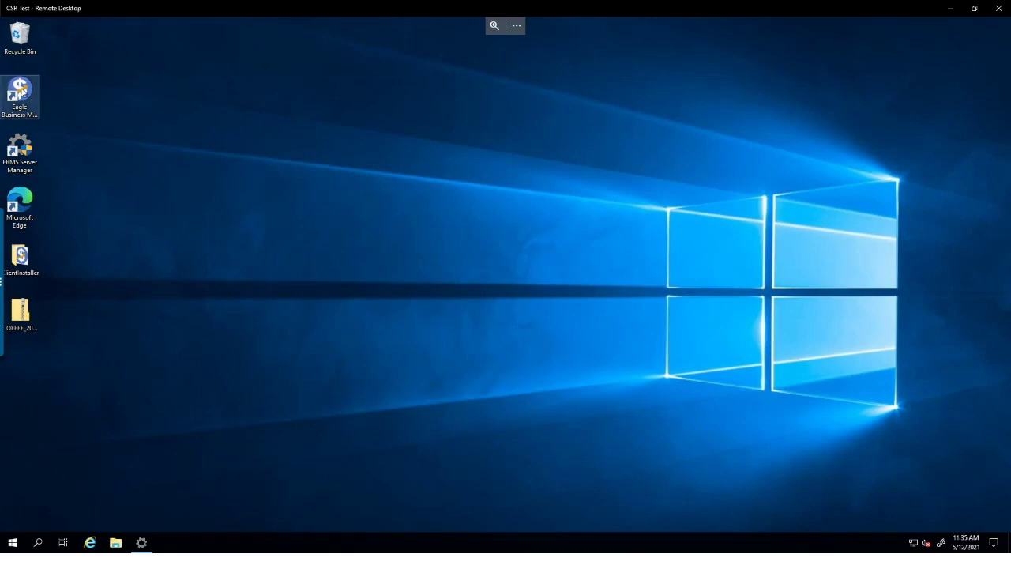
# Step: Open Eagle Business Management and log in to the Best Team company
pyautogui.doubleClick(22, 89)
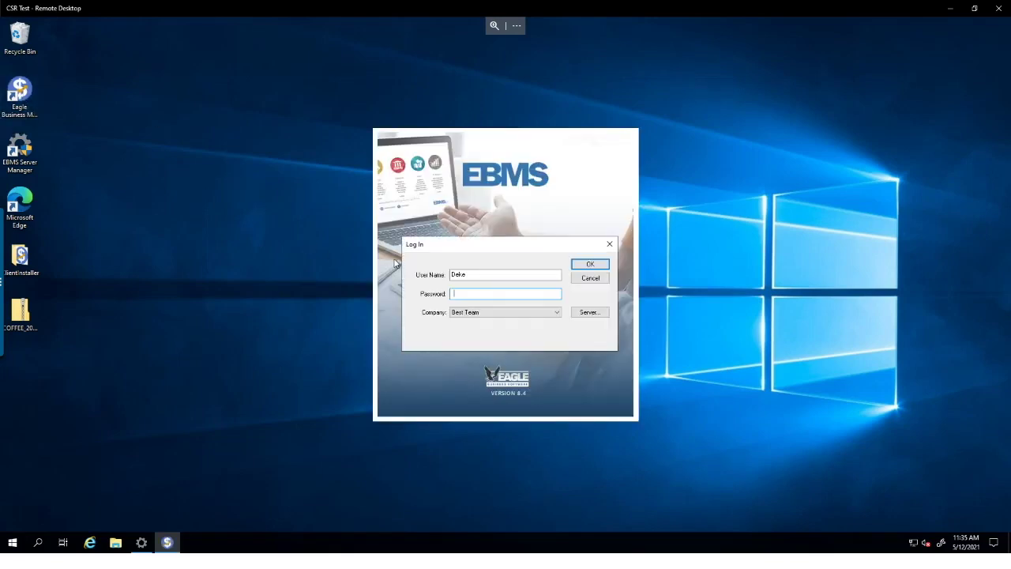
pyautogui.press('Return')
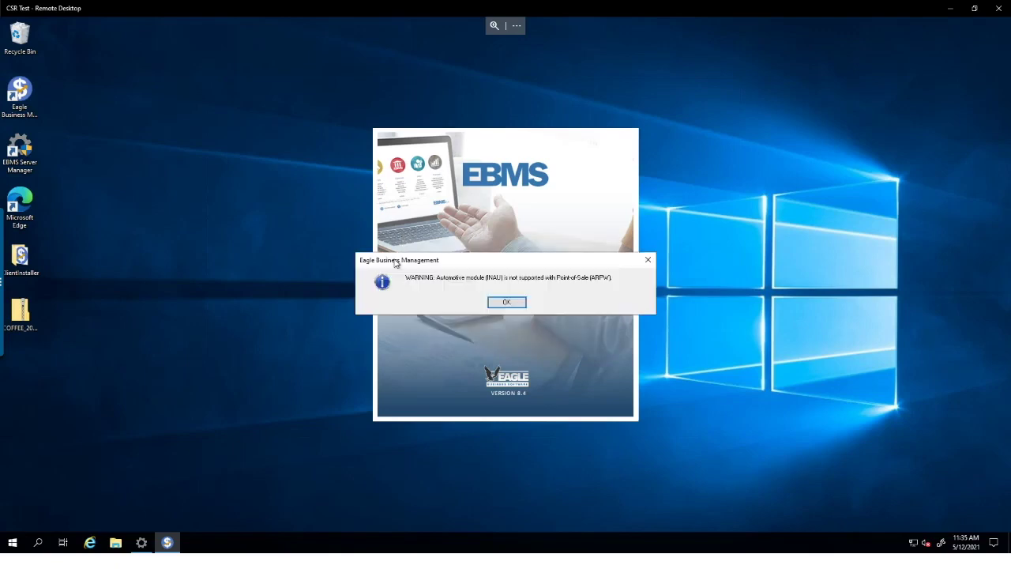
pyautogui.press('Return')
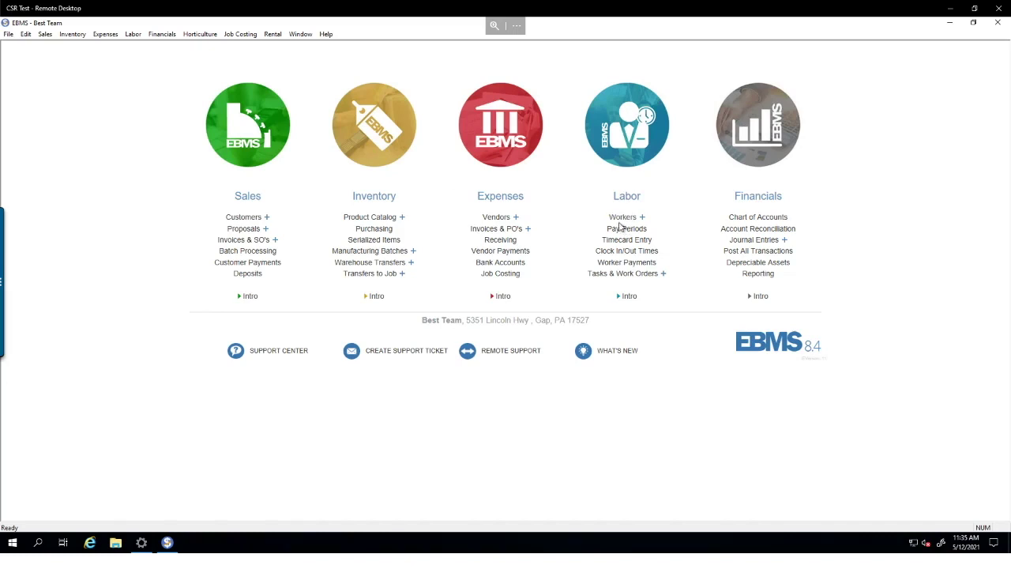
# Step: Examine which MyEBMS apps are allowed and licensed in the second worker's app settings, keep MyInventory allowed, and accept the worker record
pyautogui.click(621, 217)
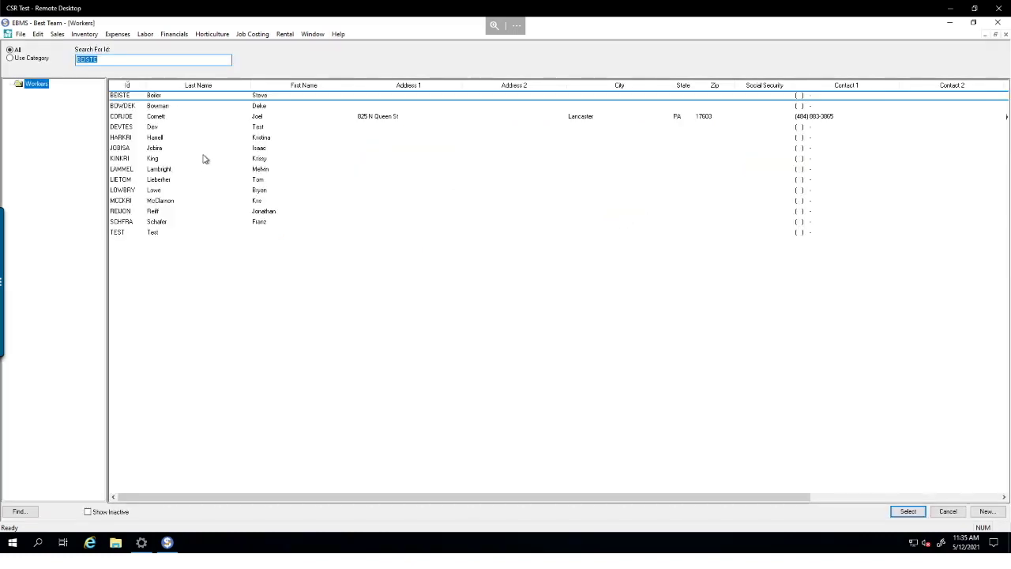
pyautogui.doubleClick(186, 107)
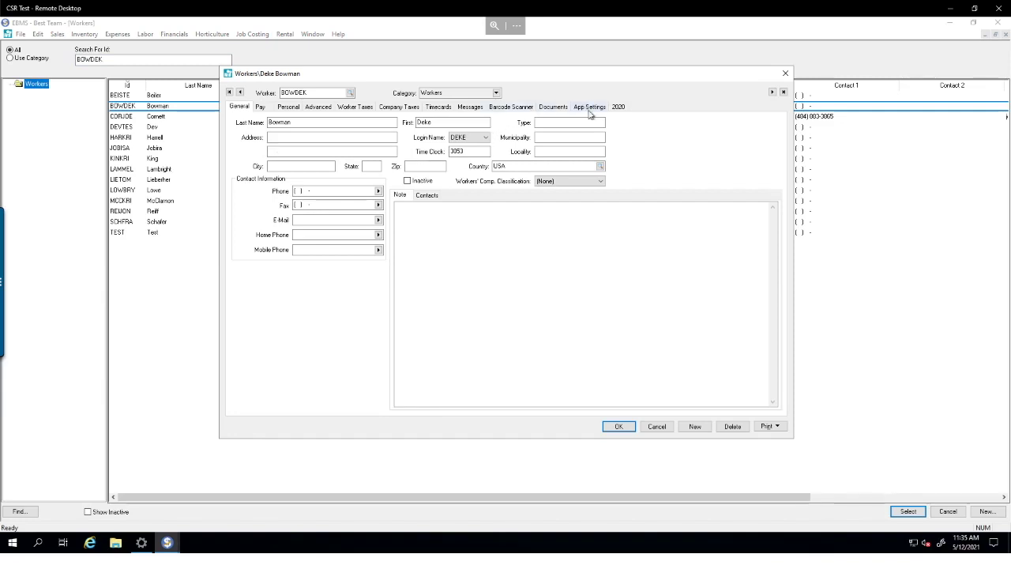
pyautogui.click(589, 111)
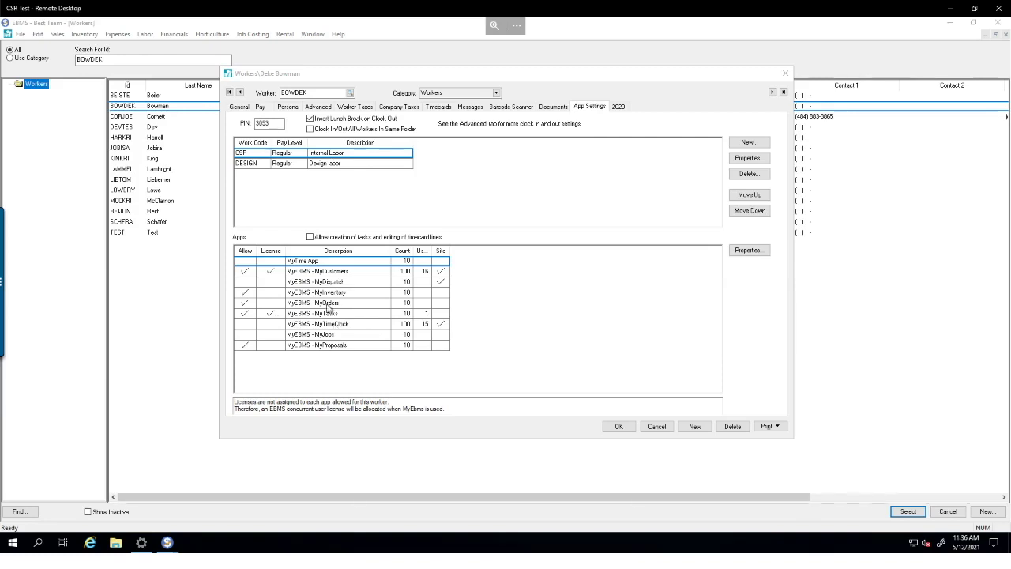
pyautogui.click(244, 295)
pyautogui.click(245, 293)
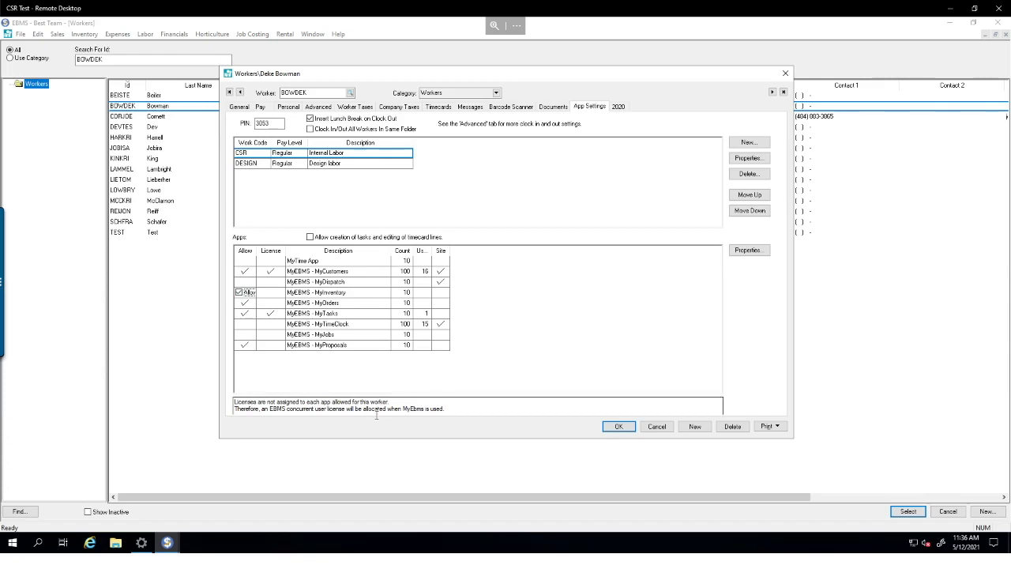
pyautogui.click(633, 426)
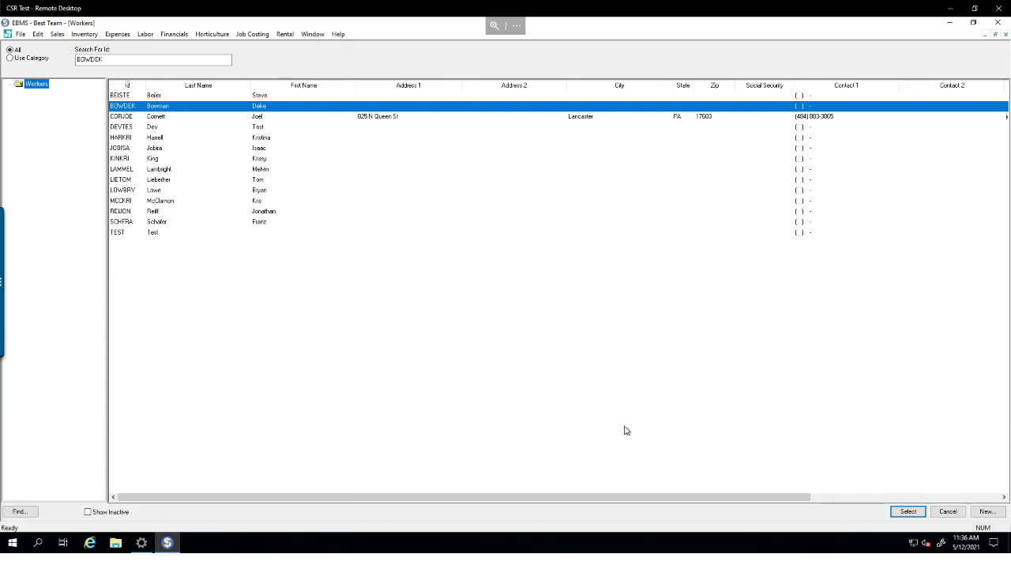
# Step: Switch to MyEBMS, enter the server serial number, and log in to the Best Team company
pyautogui.press('alt')
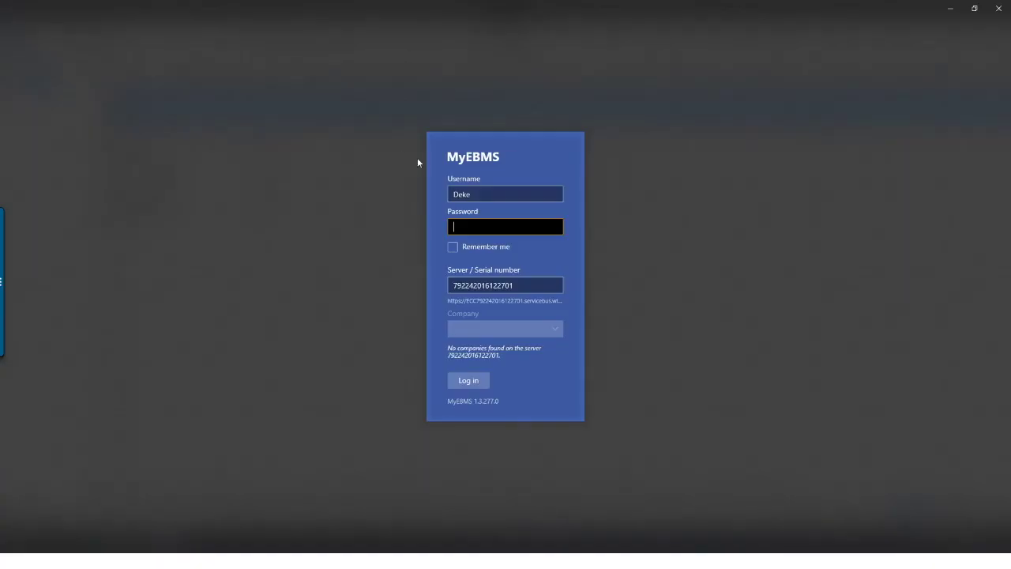
pyautogui.doubleClick(538, 286)
pyautogui.hotkey('ctrl', 'v')
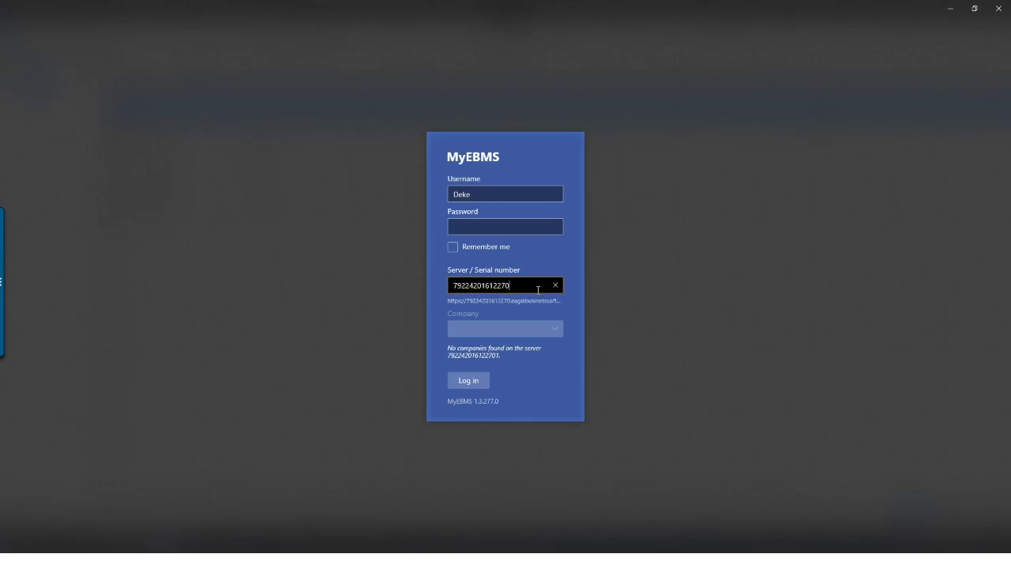
pyautogui.write('1')
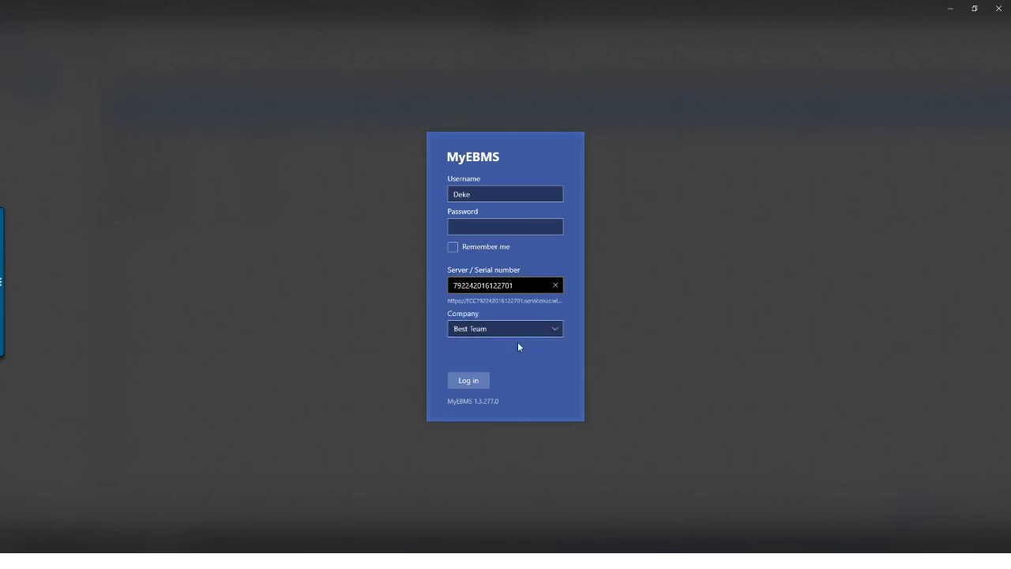
pyautogui.click(471, 380)
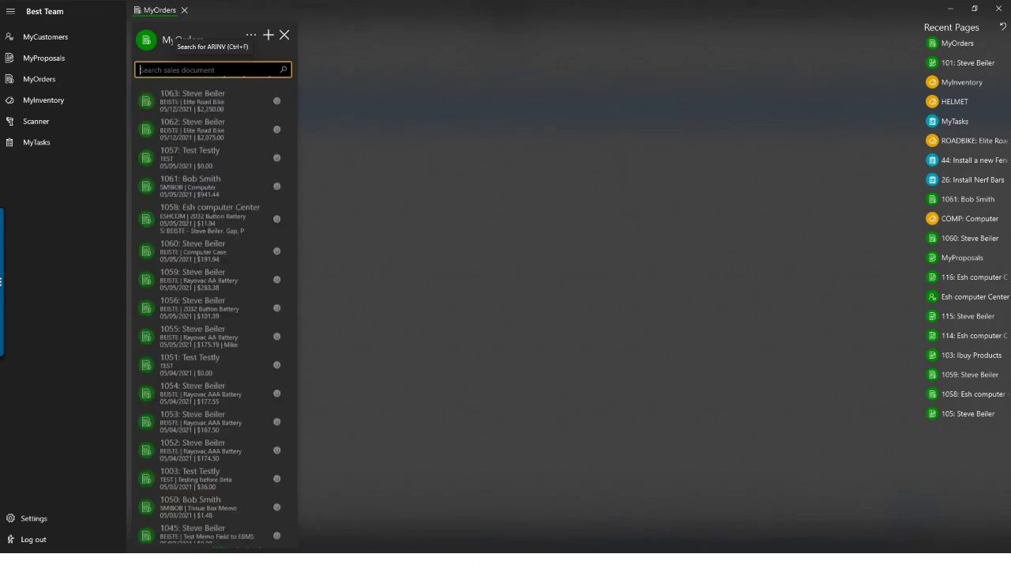
# Step: Close the MyOrders list and open MyProposals
pyautogui.click(284, 36)
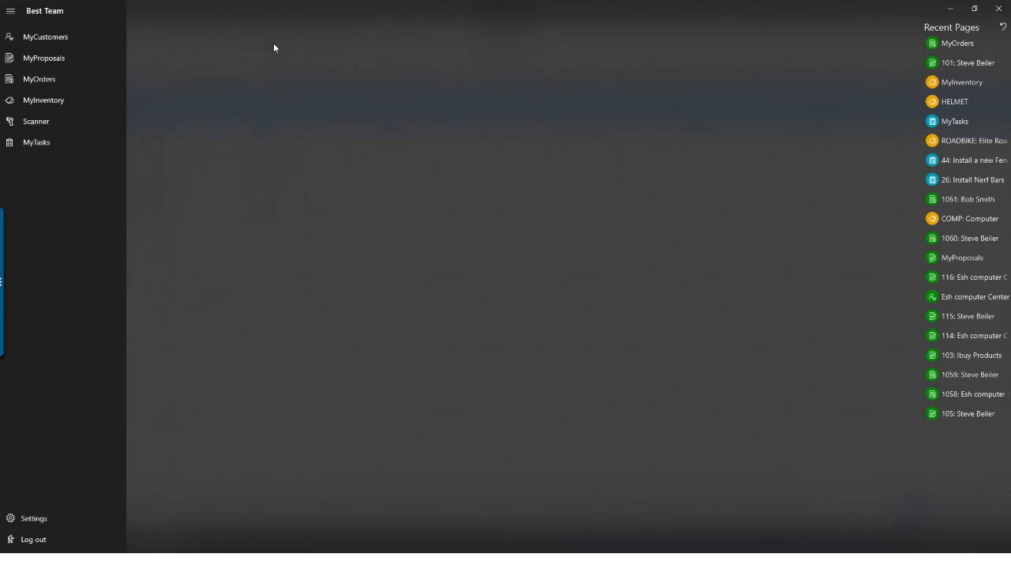
pyautogui.click(72, 57)
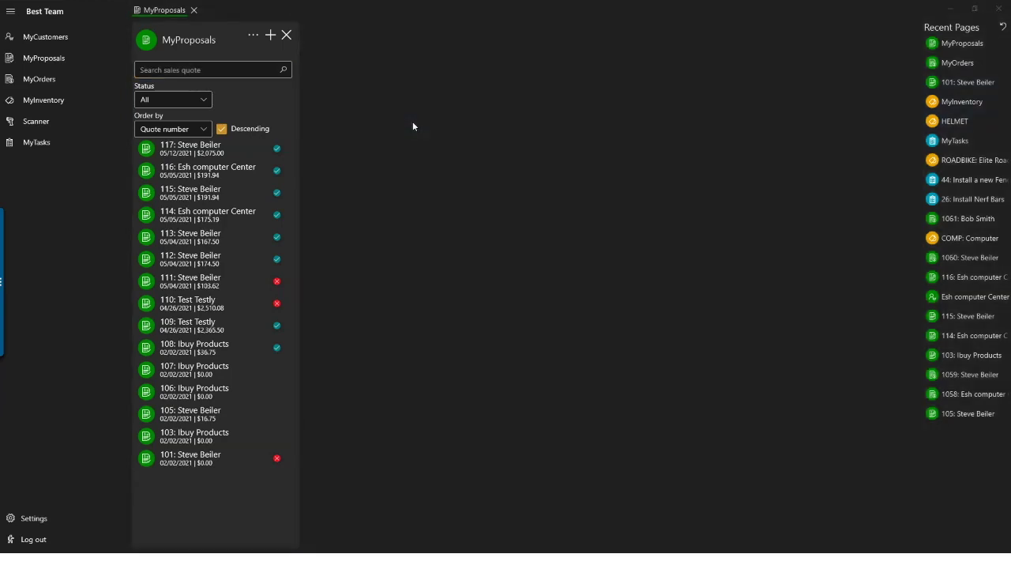
# Step: Switch to EBMS, close the worker list, and open Proposals under Sales
pyautogui.hotkey('alt', 'Tab')
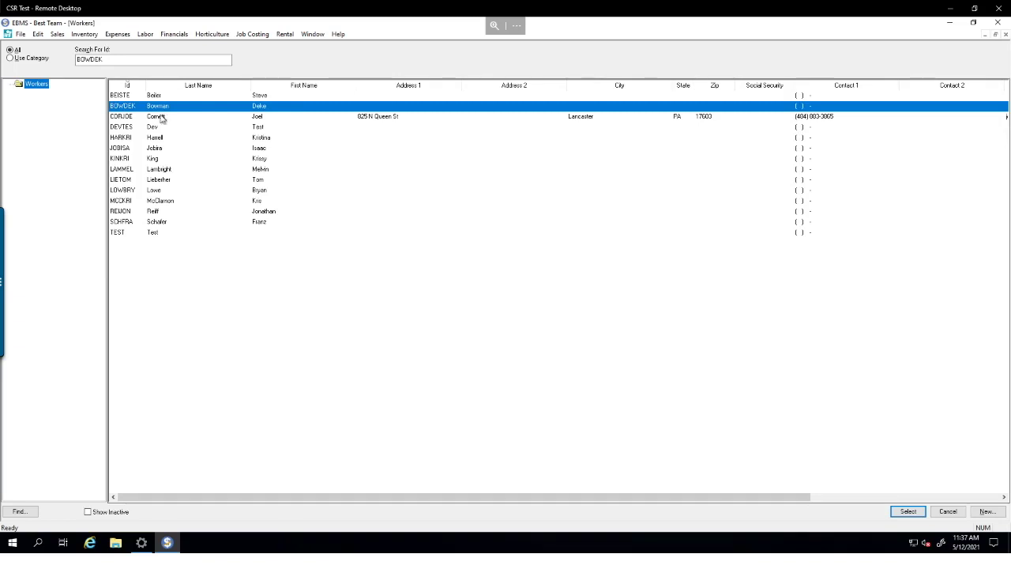
pyautogui.press('Escape')
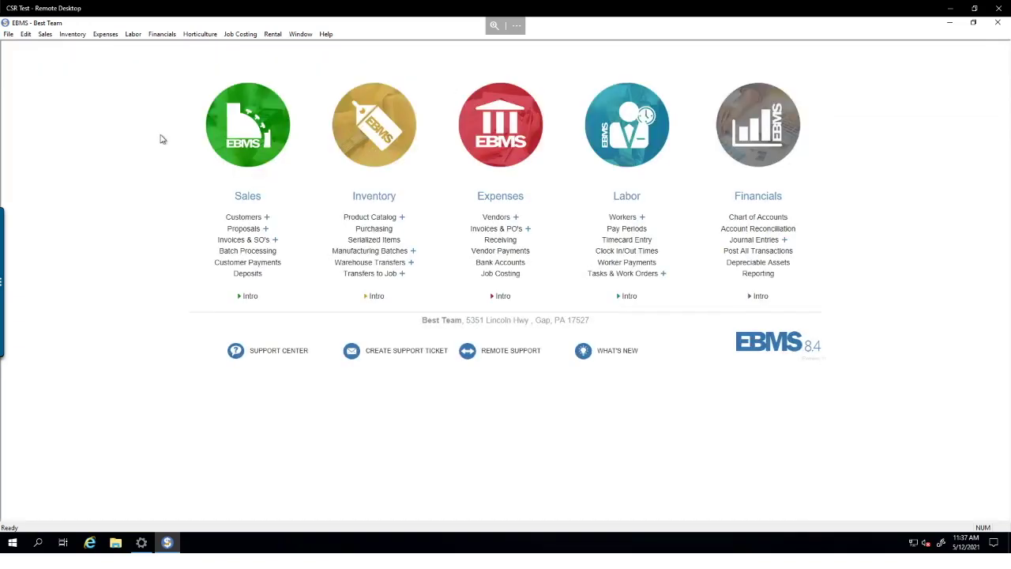
pyautogui.click(244, 229)
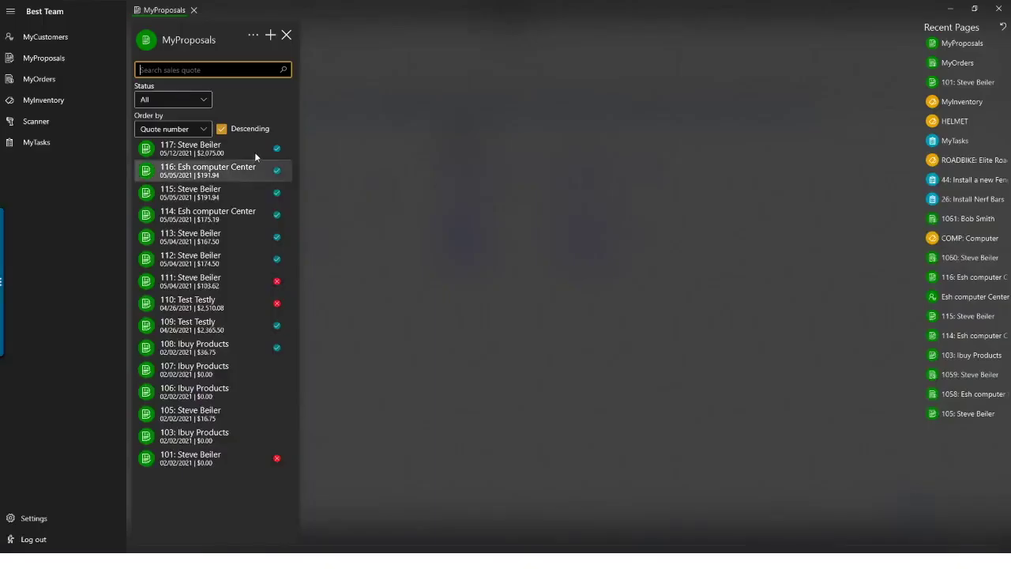
# Step: Switch back to MyEBMS and check the proposal list's sorting by quote number in descending order
pyautogui.click(198, 131)
pyautogui.click(198, 129)
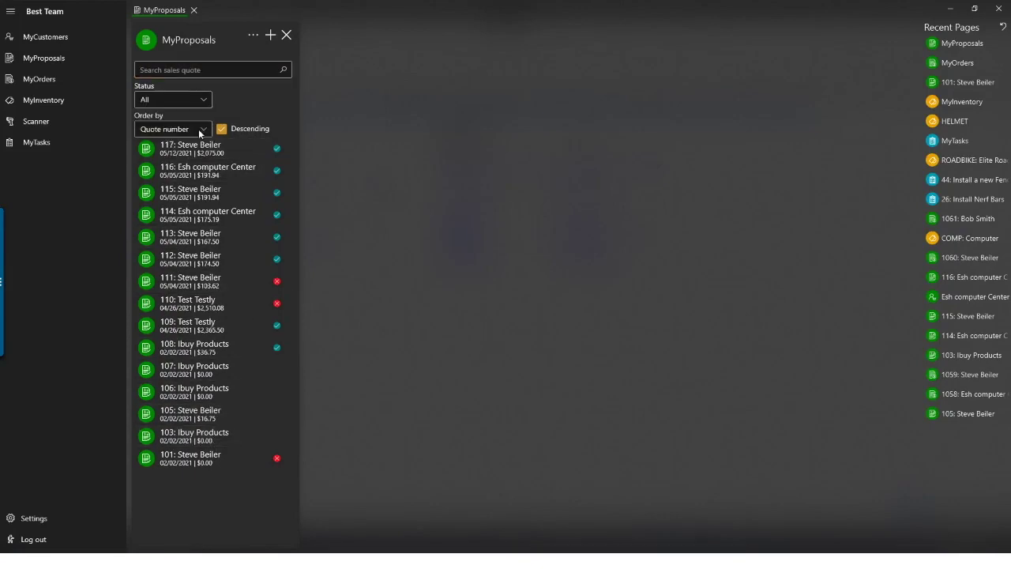
pyautogui.click(239, 129)
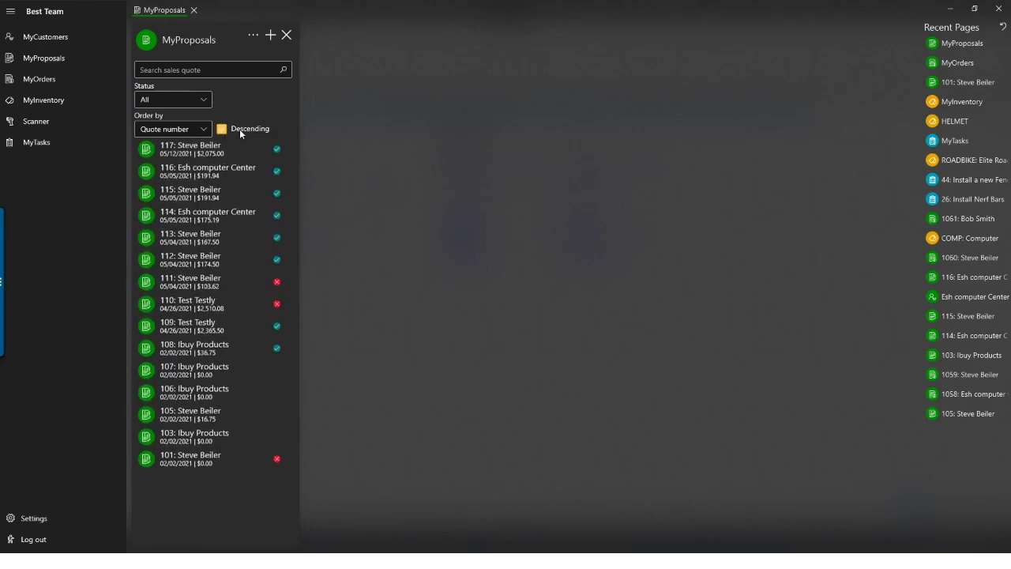
# Step: Filter the proposals by the Accepted and Open statuses in turn, and return the status filter to All
pyautogui.click(180, 99)
pyautogui.click(180, 119)
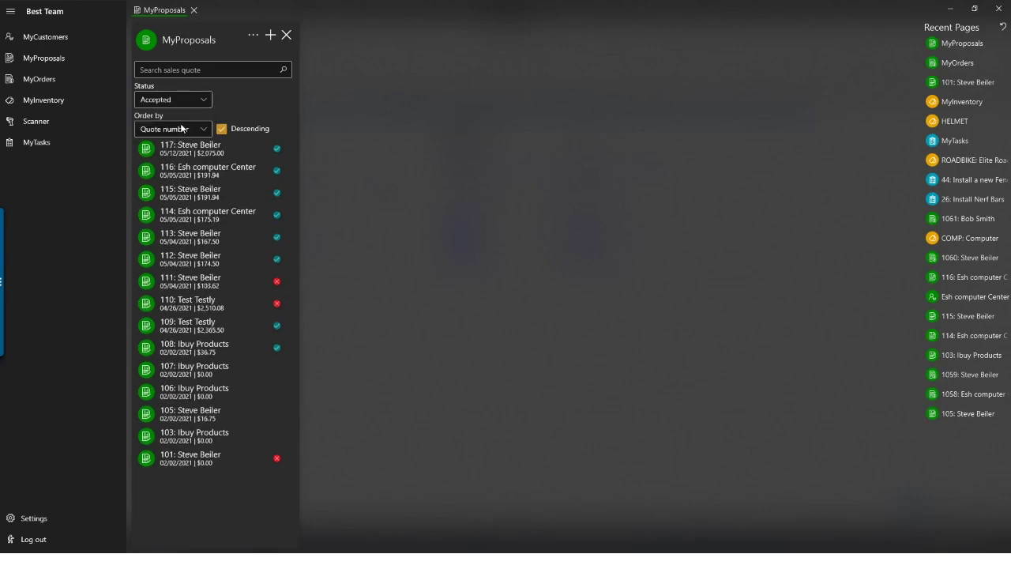
pyautogui.click(189, 99)
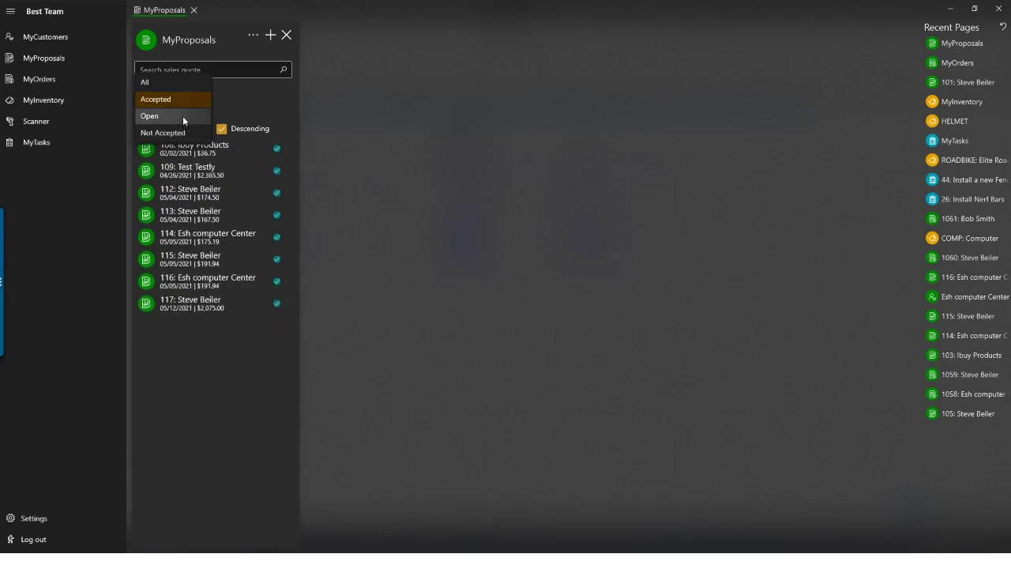
pyautogui.click(182, 116)
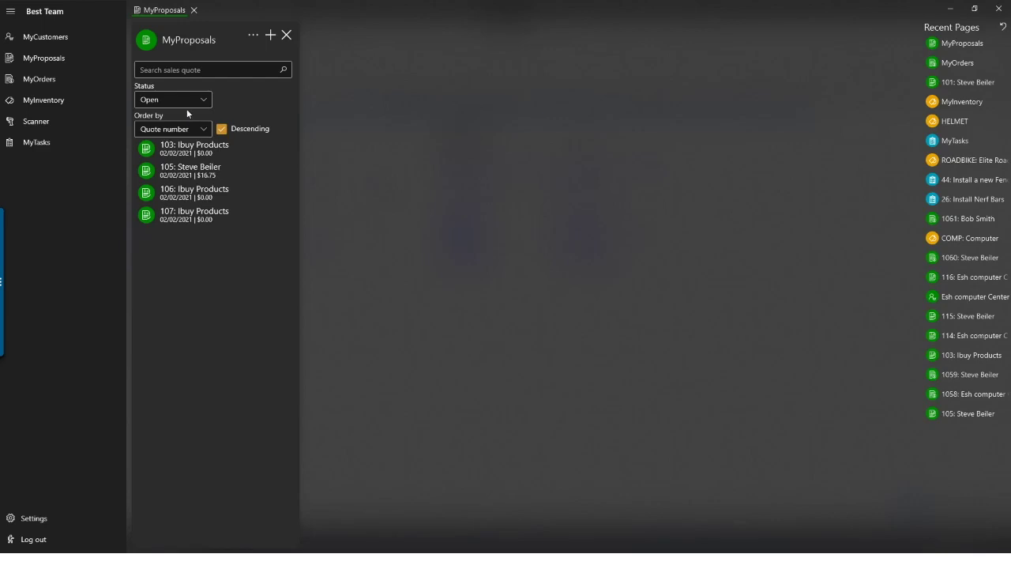
pyautogui.click(188, 106)
pyautogui.click(181, 71)
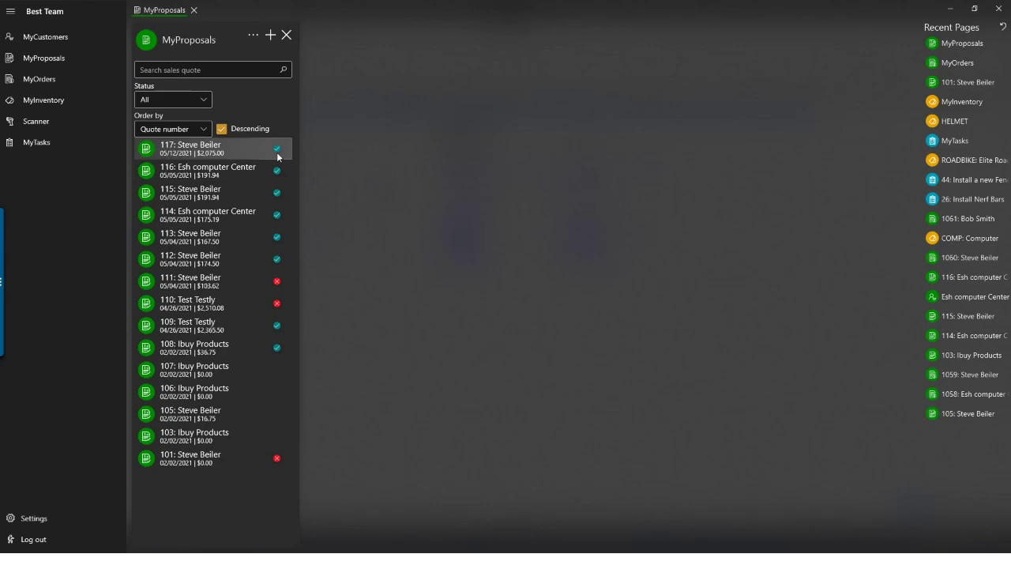
# Step: Search the proposals by the quote number of the newest one, and clear the search text
pyautogui.click(254, 70)
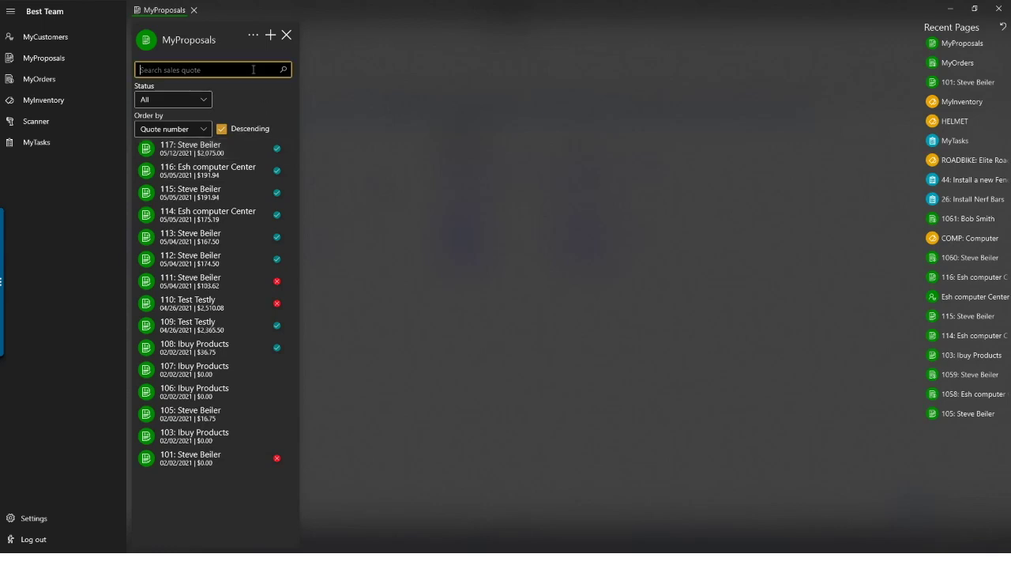
pyautogui.write('117')
pyautogui.press('Return')
pyautogui.press('BackSpace')
pyautogui.press('BackSpace')
pyautogui.press('BackSpace')
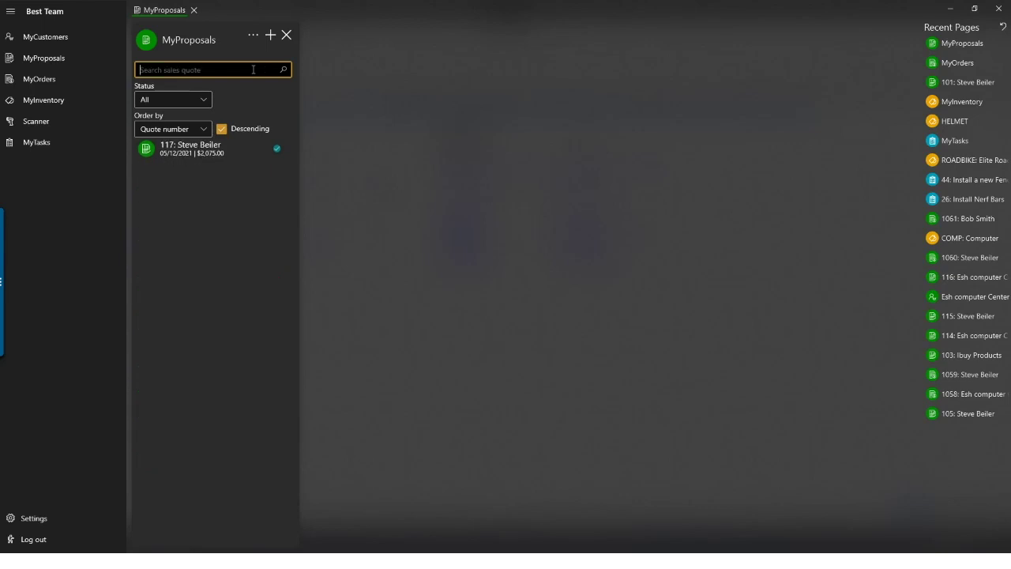
# Step: Search the proposals by the customer's first name, and view the sales quote details of the Esh computer Center proposal before closing it
pyautogui.write('Steven')
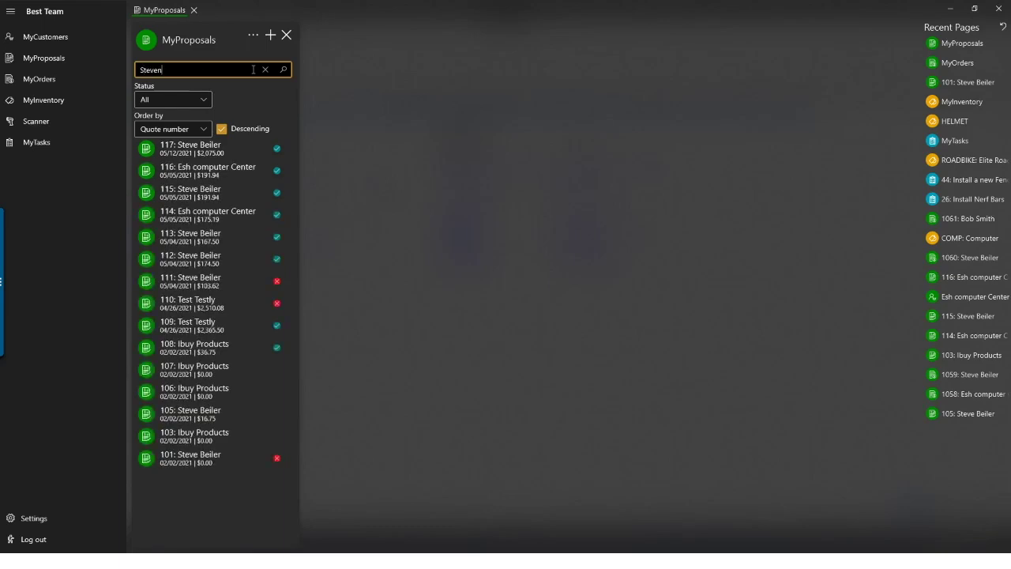
pyautogui.press('BackSpace')
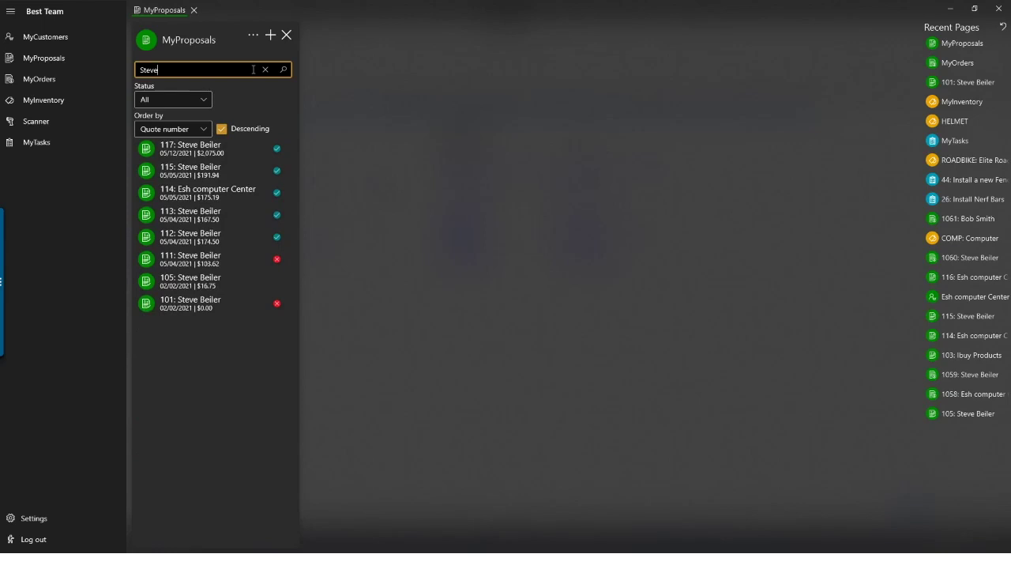
pyautogui.click(227, 198)
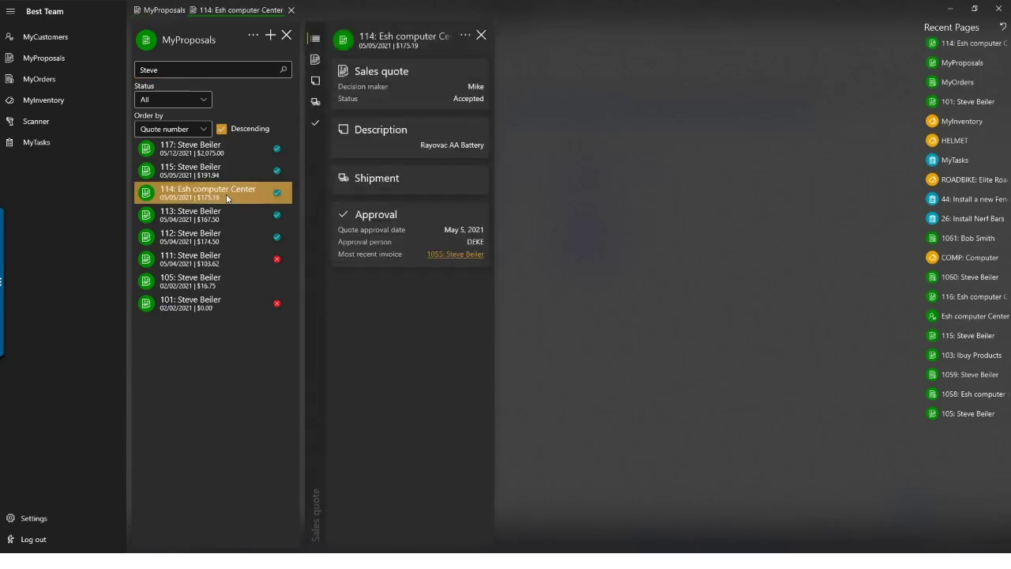
pyautogui.click(393, 72)
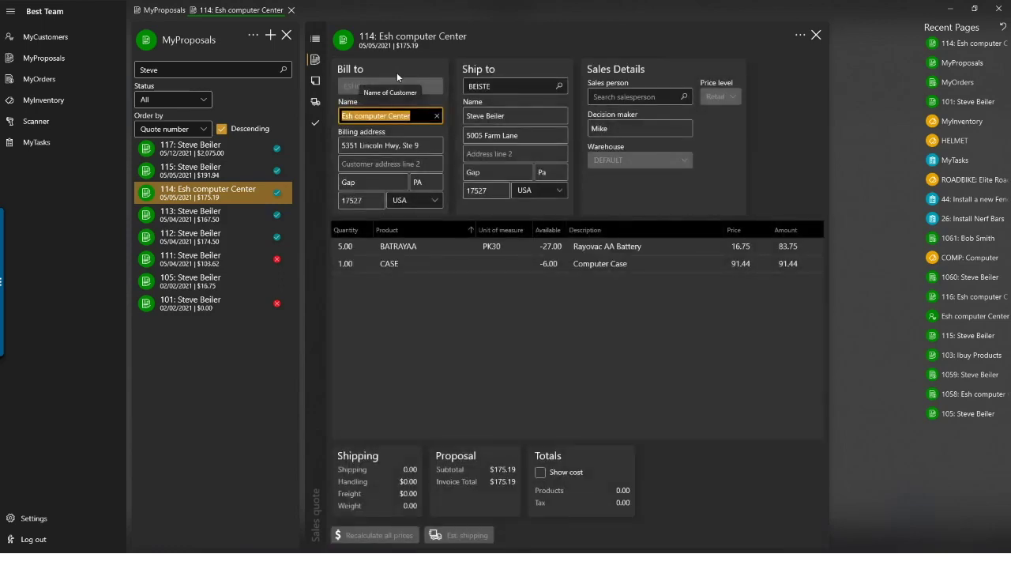
pyautogui.click(816, 34)
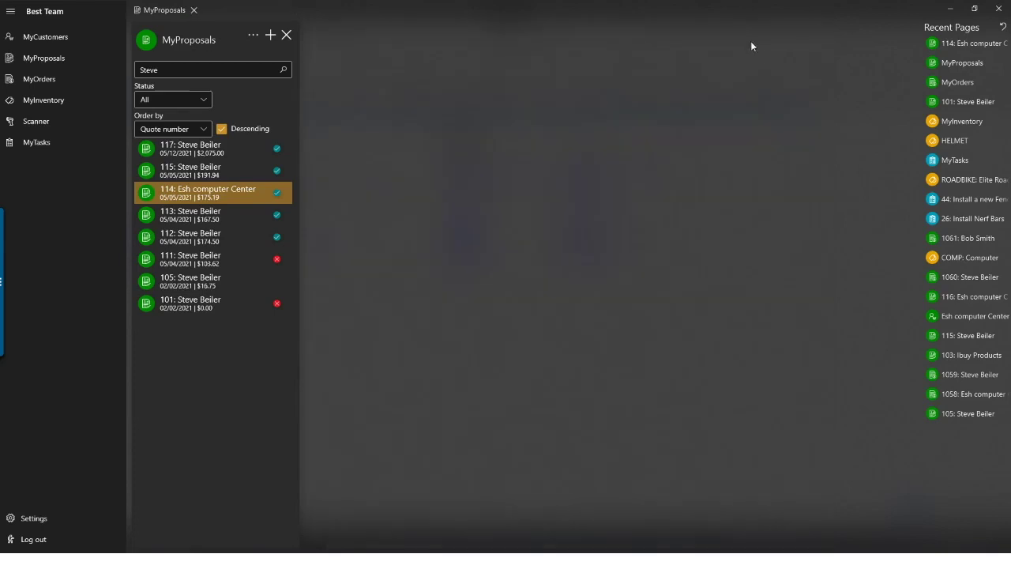
# Step: Create a new proposal and set the bill-to customer by searching for the customer's name
pyautogui.click(270, 35)
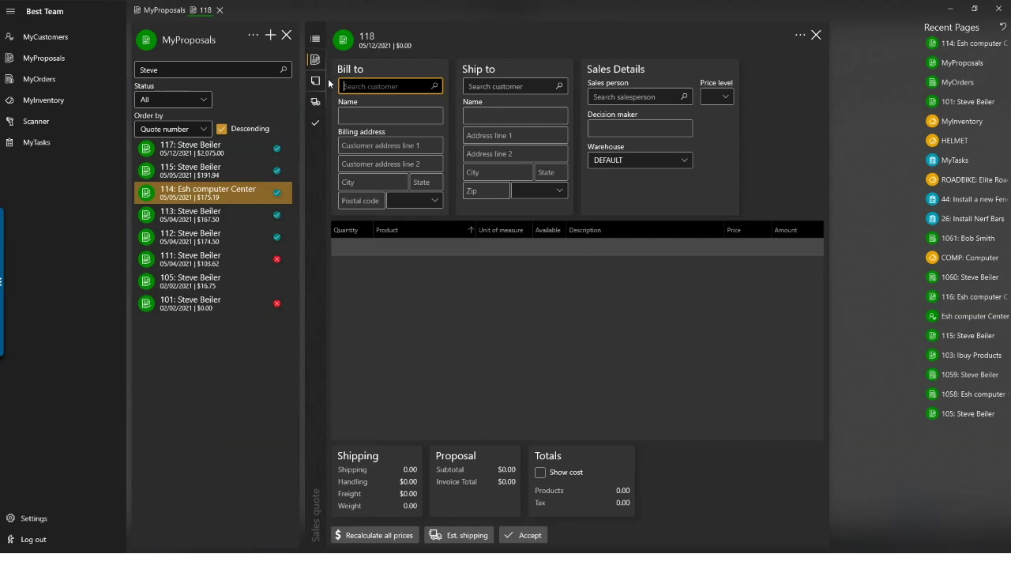
pyautogui.write('beiste')
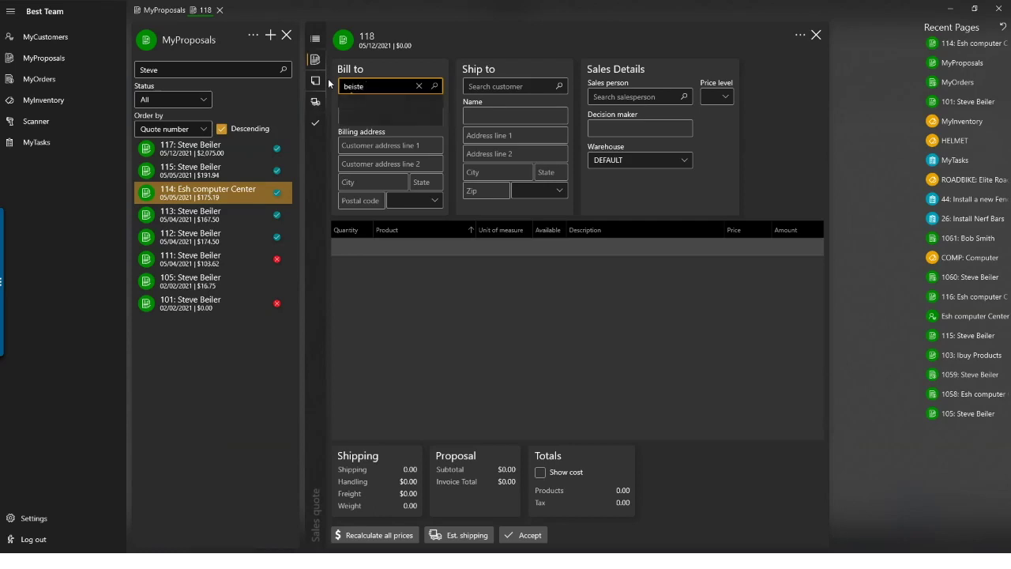
pyautogui.press('BackSpace')
pyautogui.press('BackSpace')
pyautogui.press('BackSpace')
pyautogui.press('BackSpace')
pyautogui.press('BackSpace')
pyautogui.press('BackSpace')
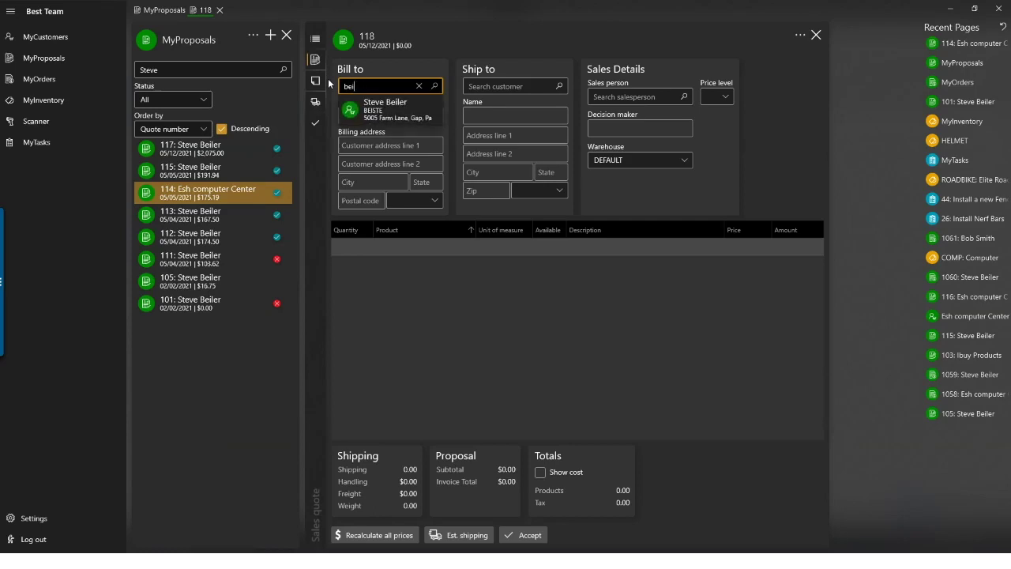
pyautogui.write('Steve')
pyautogui.press('Down')
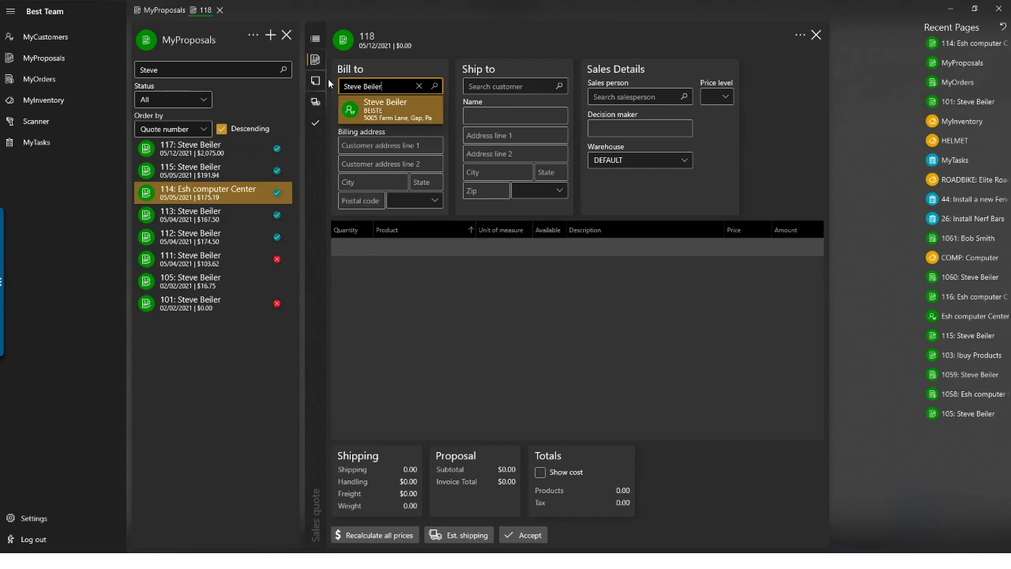
pyautogui.press('Return')
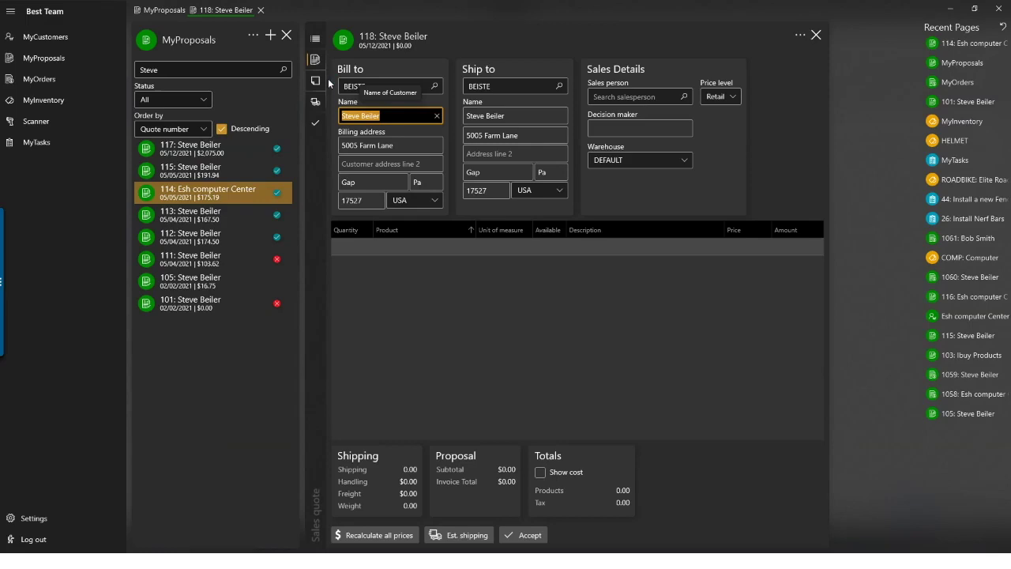
# Step: Try Esh computer Center as the ship-to customer, look up the bill-to customer by first name, and set the ship-to customer back to match
pyautogui.click(521, 87)
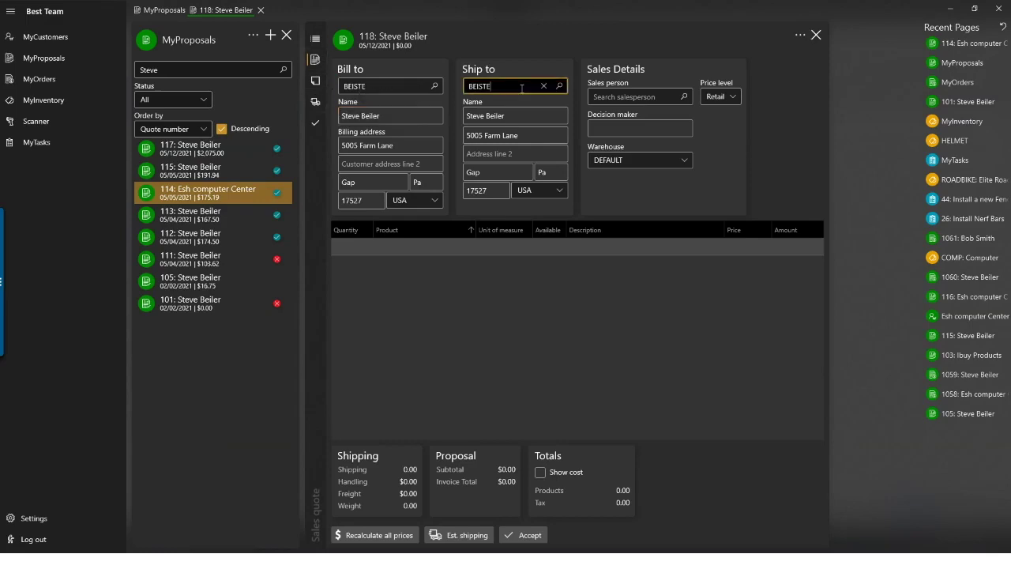
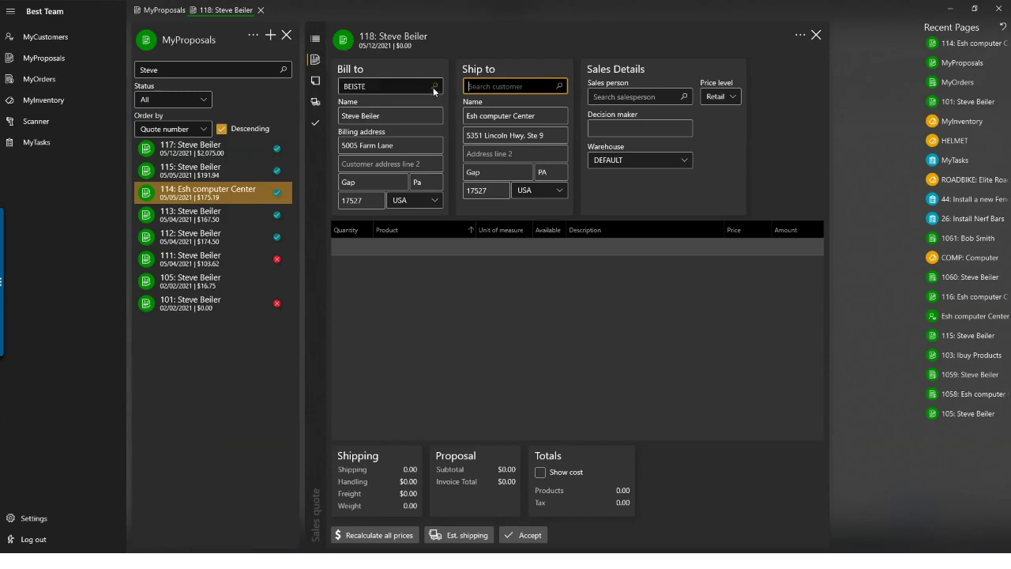
pyautogui.click(432, 86)
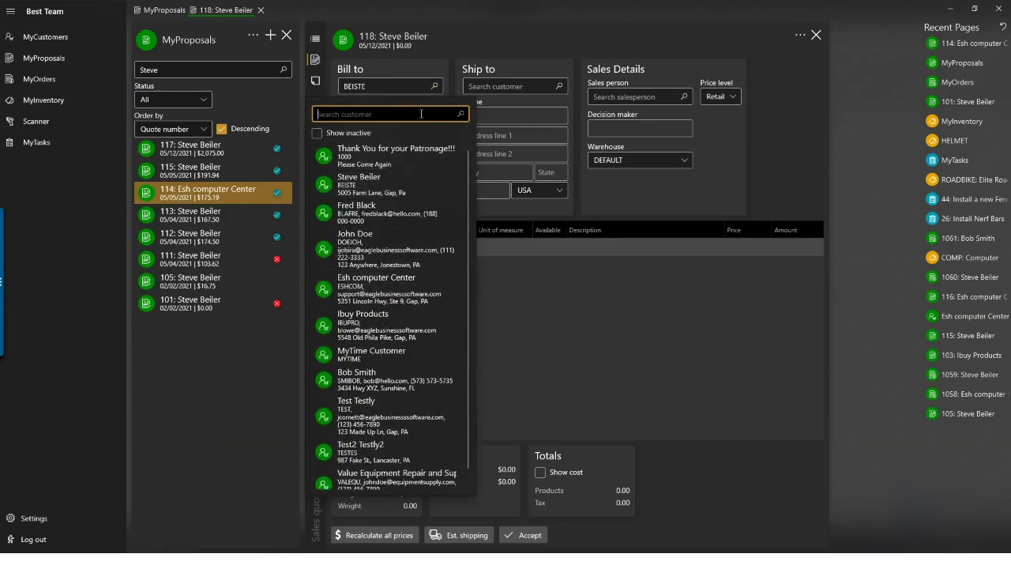
pyautogui.write('Steve')
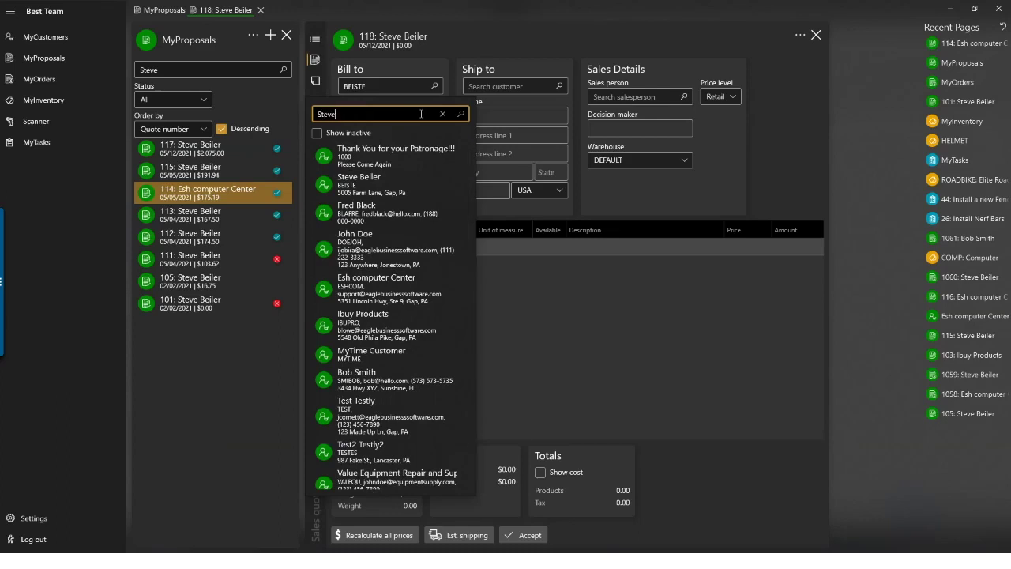
pyautogui.click(403, 163)
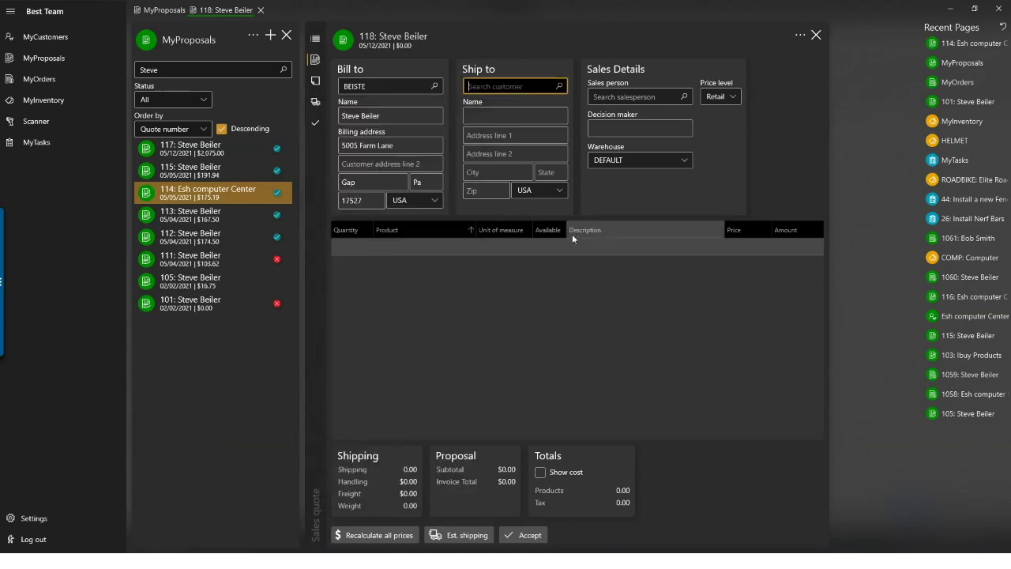
pyautogui.write('Steve')
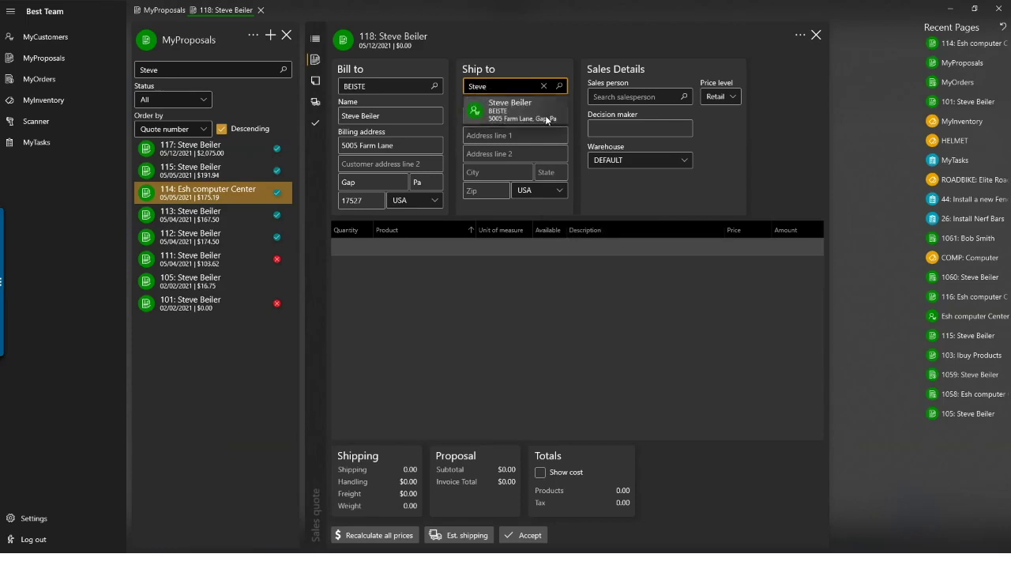
pyautogui.click(545, 119)
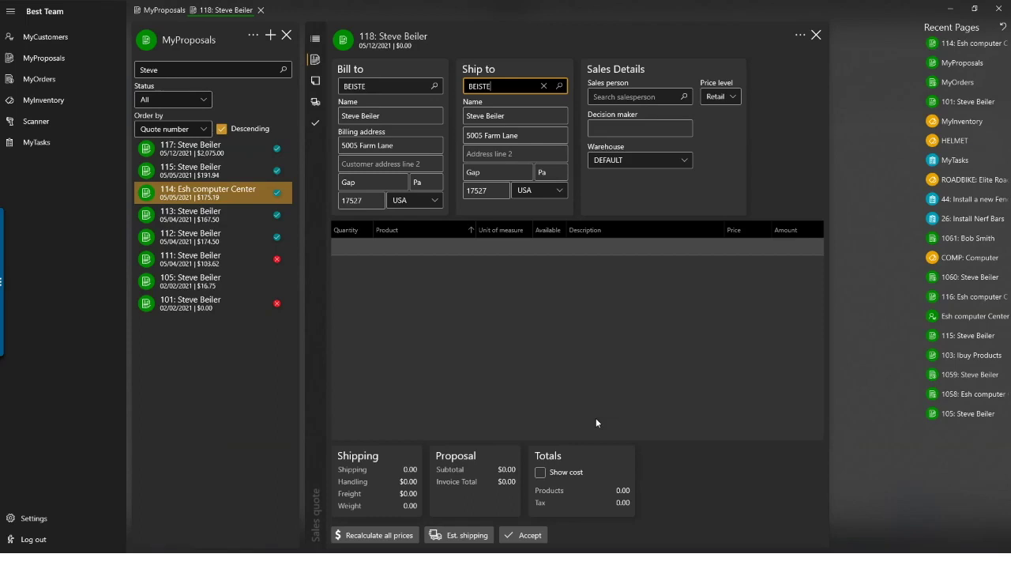
# Step: Start the proposal's first line item with quantity 1 and enter ROADBIKE as its product
pyautogui.click(358, 248)
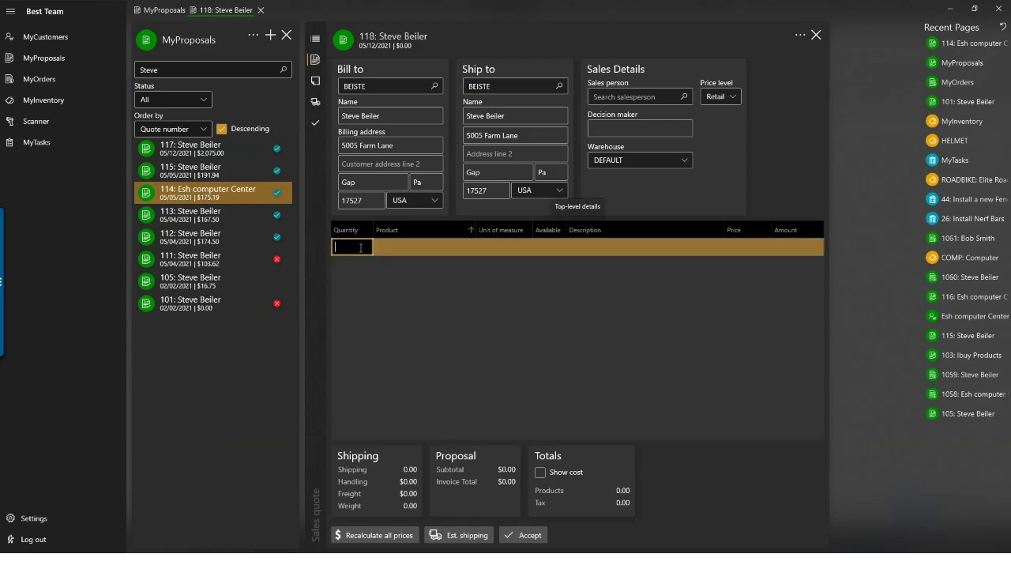
pyautogui.write('1')
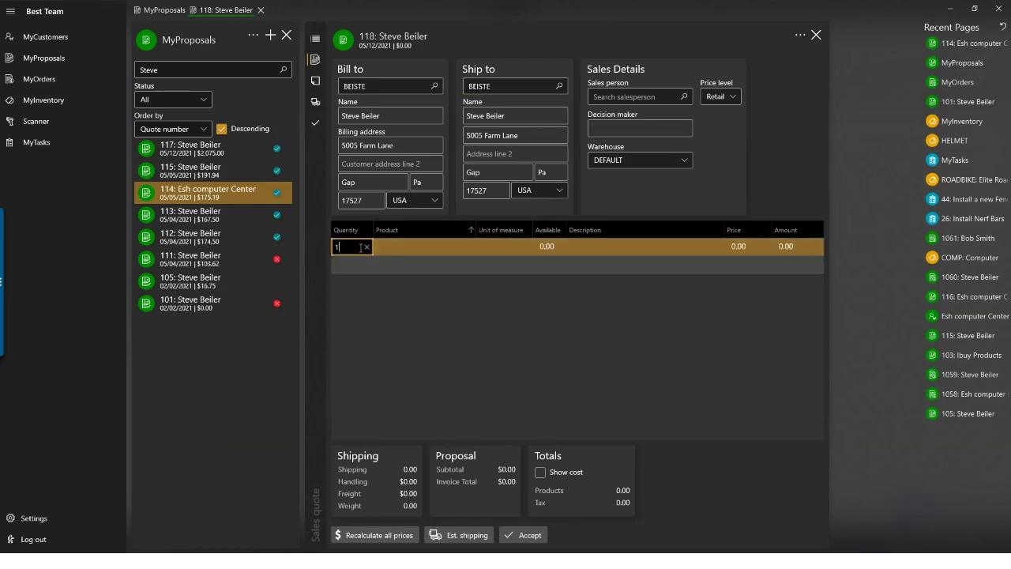
pyautogui.press('Tab')
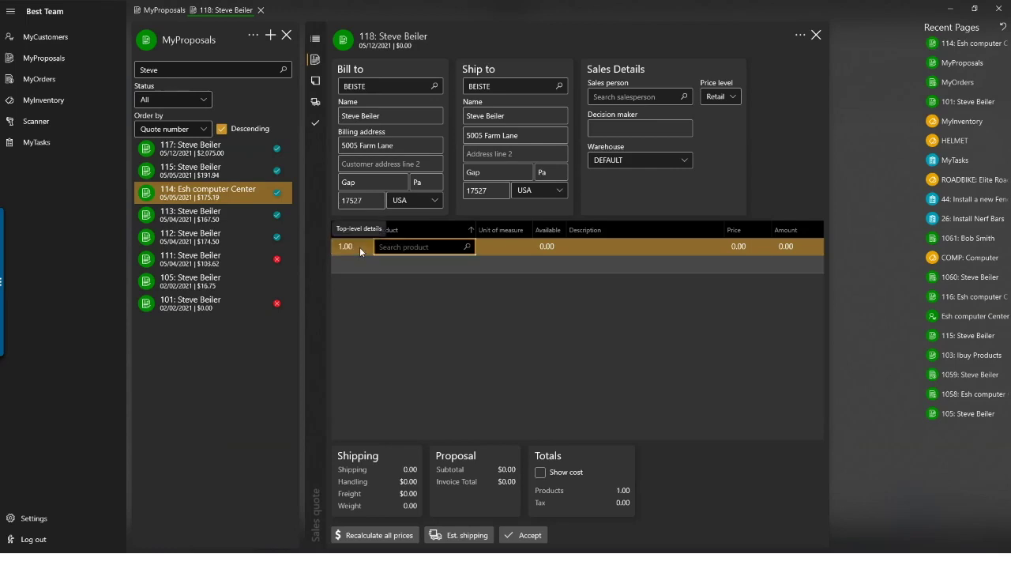
pyautogui.write('bike')
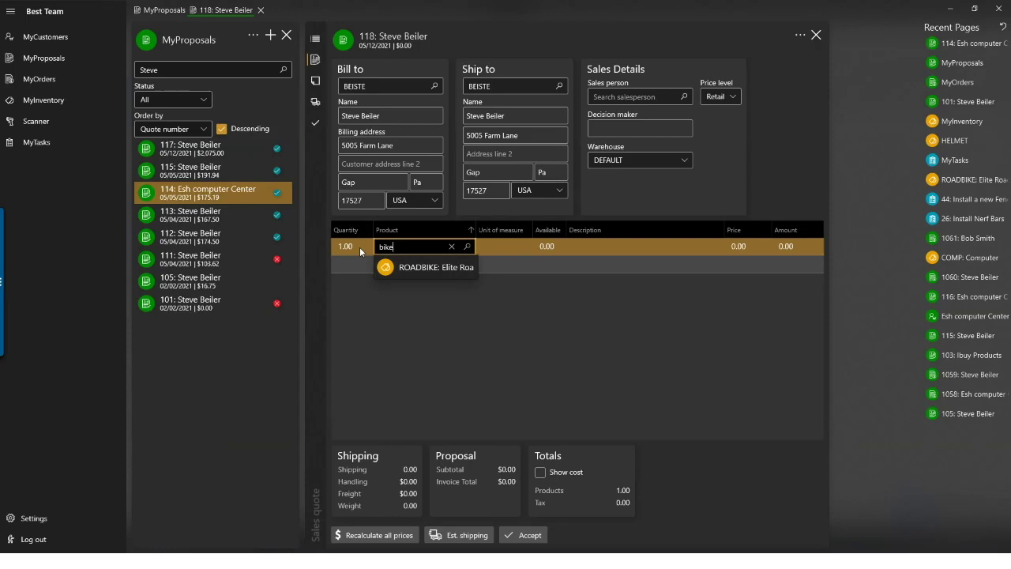
pyautogui.press('BackSpace')
pyautogui.press('BackSpace')
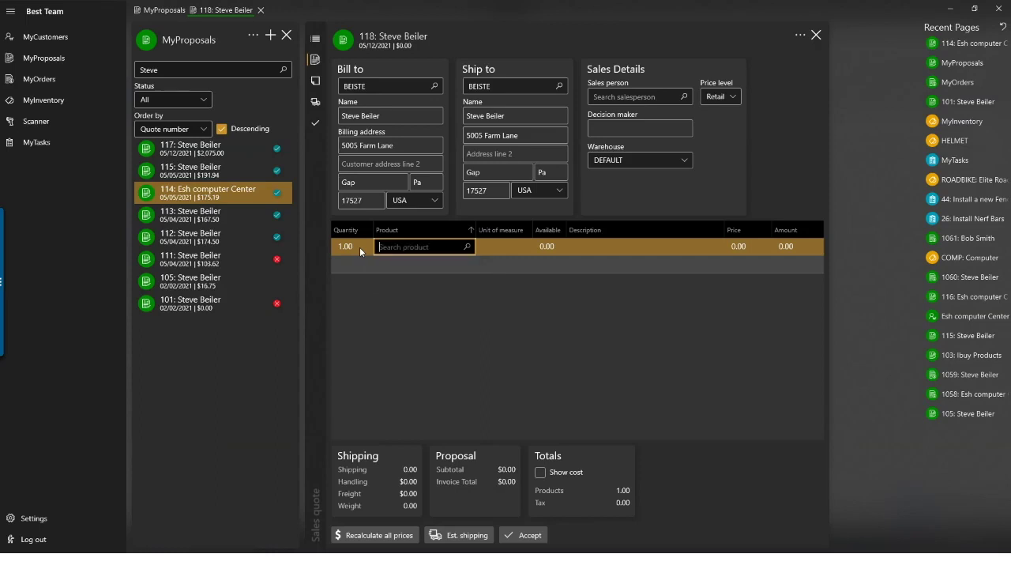
pyautogui.write('ROAD')
pyautogui.write('S')
pyautogui.write('IKE')
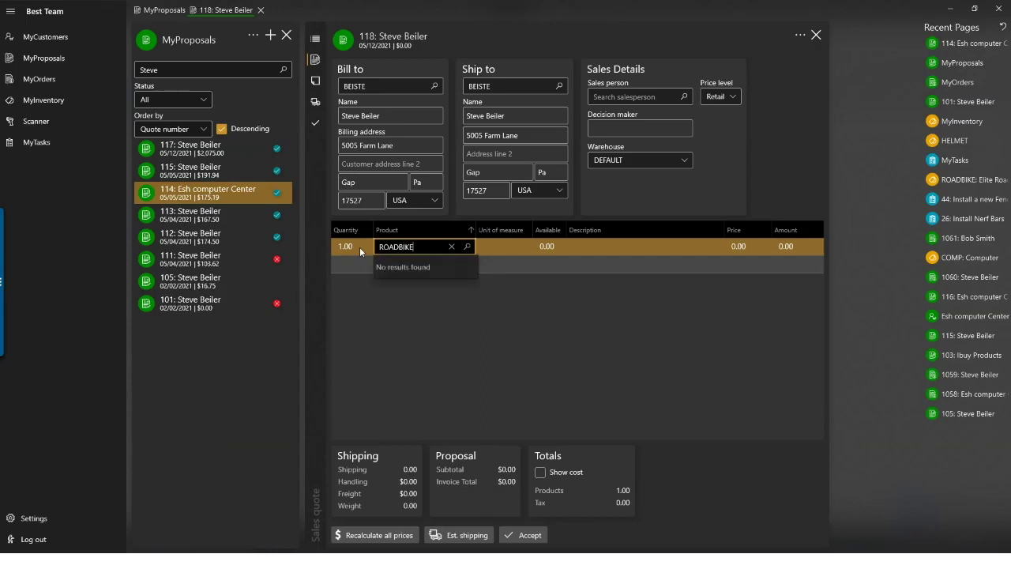
# Step: Search the full product list for Bike and select ROADBIKE: Elite Road Bike for the first line item
pyautogui.click(468, 247)
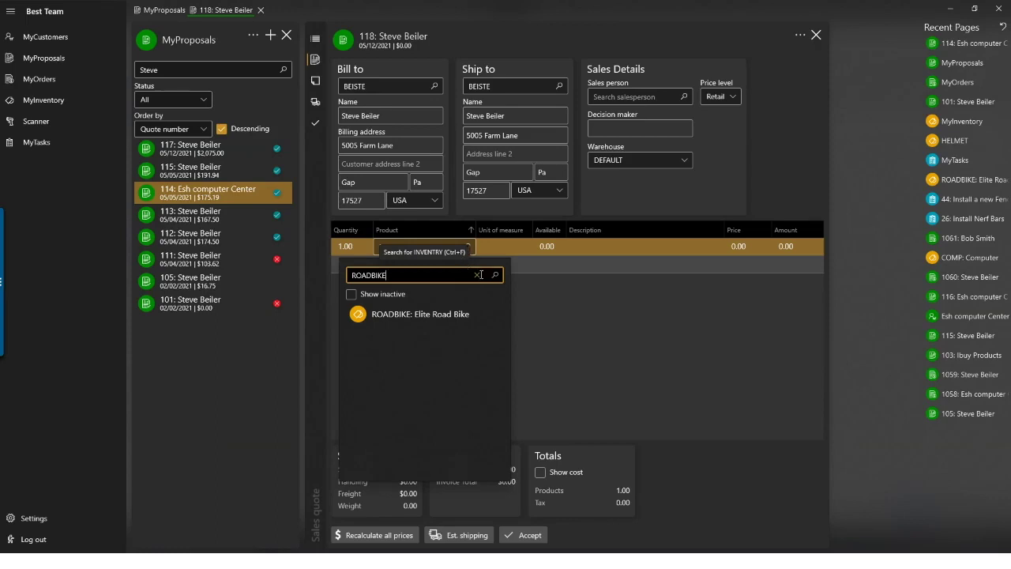
pyautogui.click(479, 275)
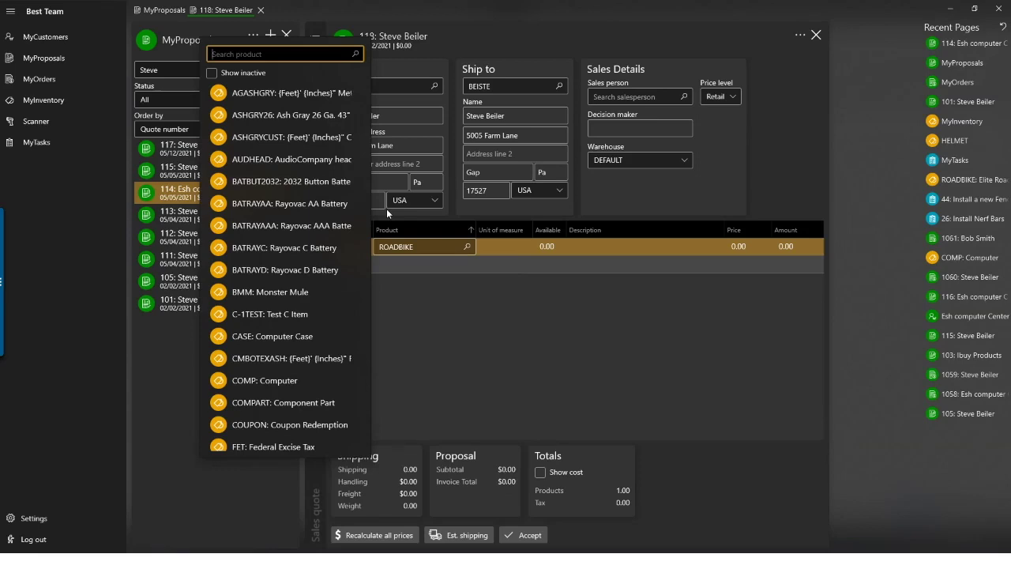
pyautogui.write('Bike')
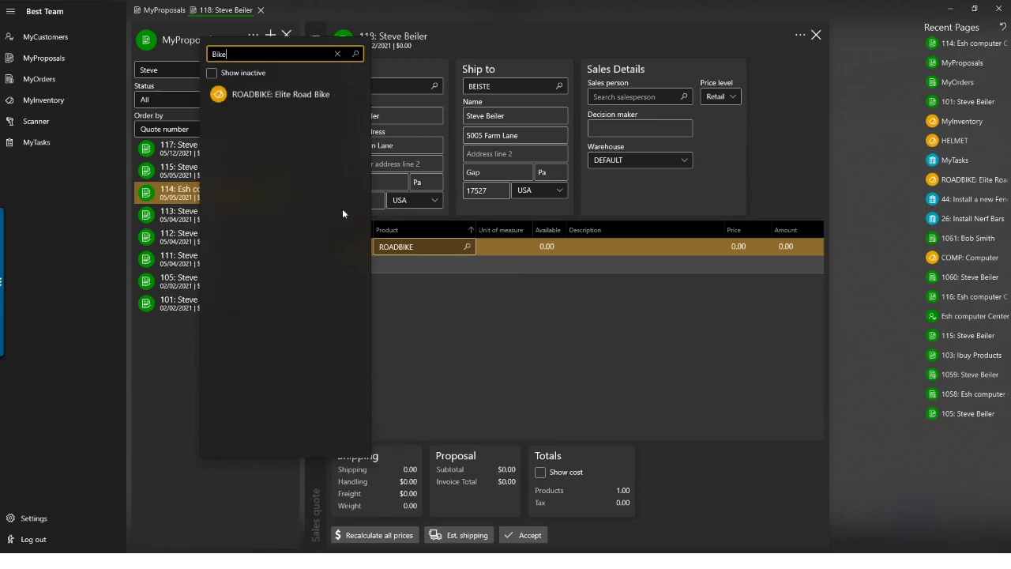
pyautogui.click(297, 93)
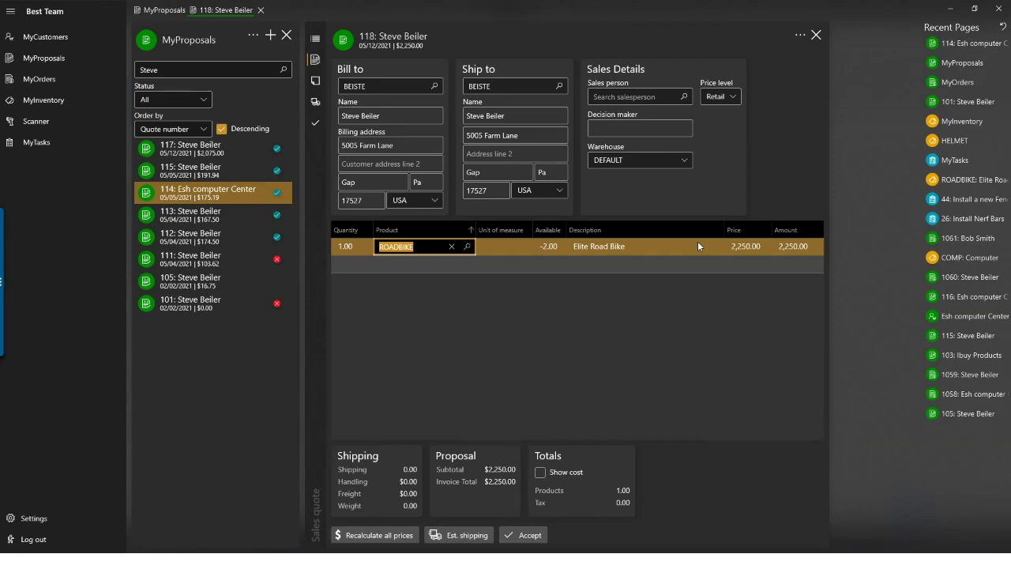
pyautogui.press('Tab')
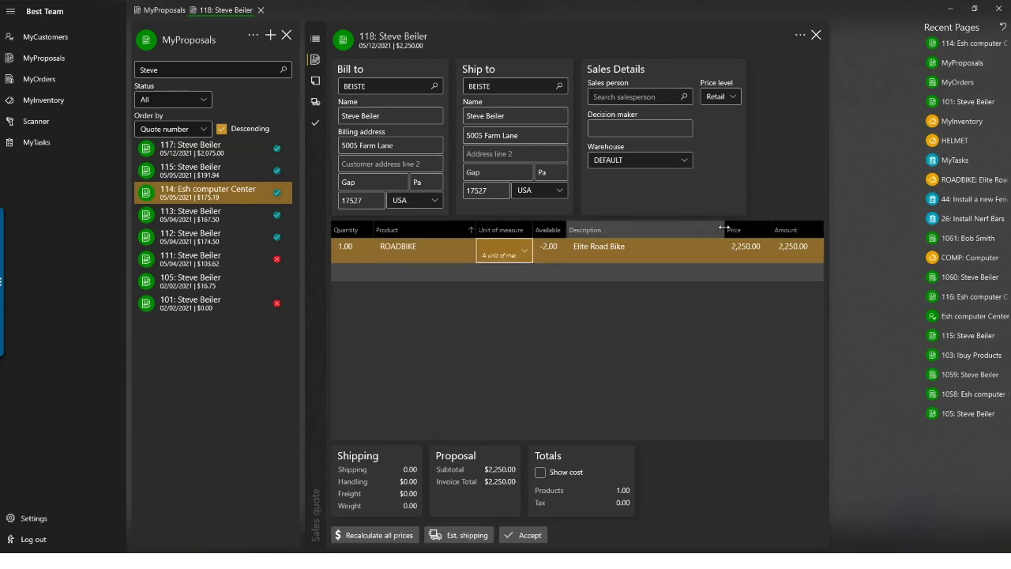
# Step: Narrow the line items' Description column, show the Price level and Cost columns, and widen both of them
pyautogui.moveTo(723, 227)
pyautogui.mouseDown()
pyautogui.moveTo(735, 229)
pyautogui.moveTo(668, 230)
pyautogui.moveTo(741, 231)
pyautogui.mouseUp()
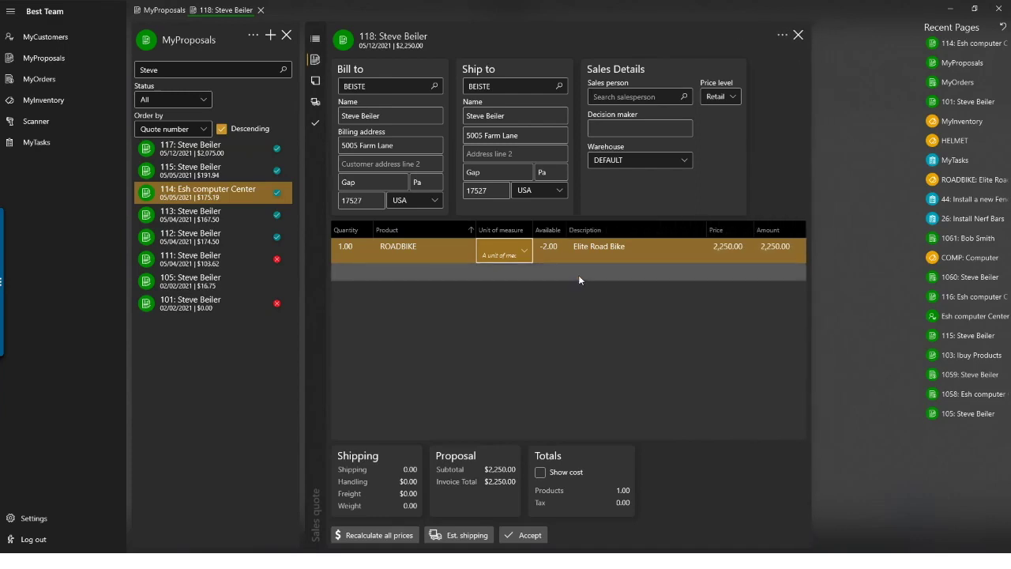
pyautogui.rightClick(628, 230)
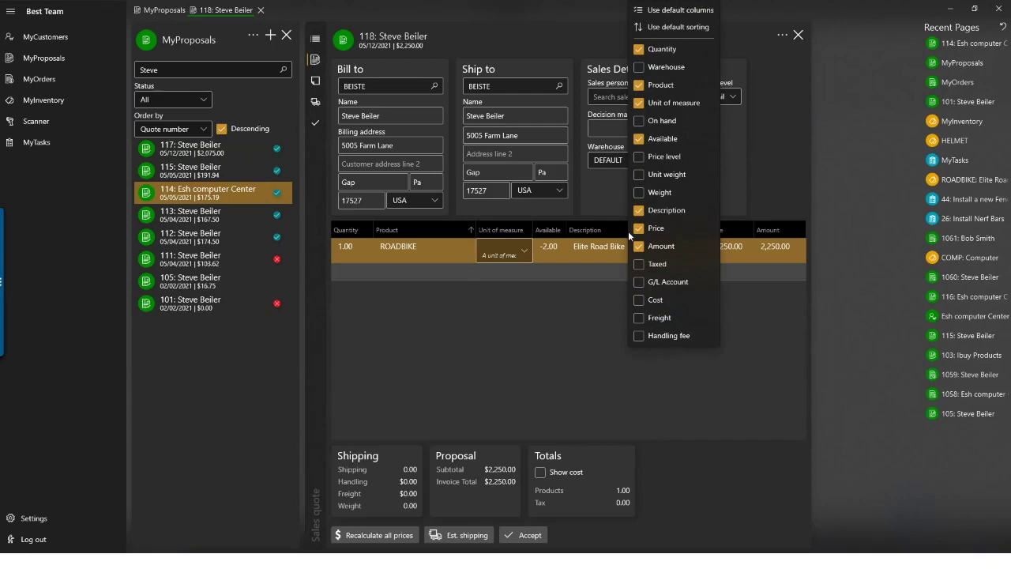
pyautogui.click(641, 158)
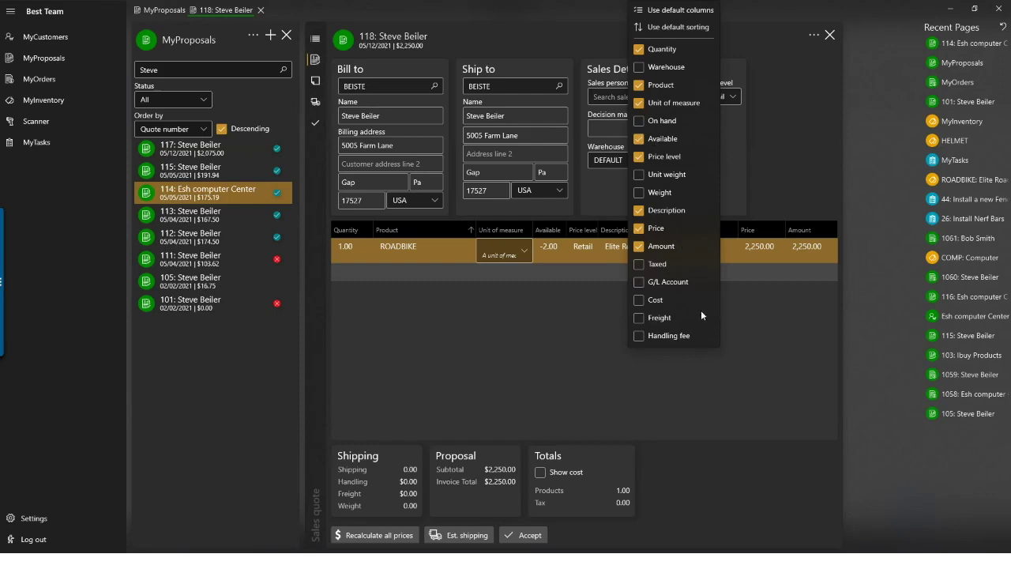
pyautogui.click(639, 301)
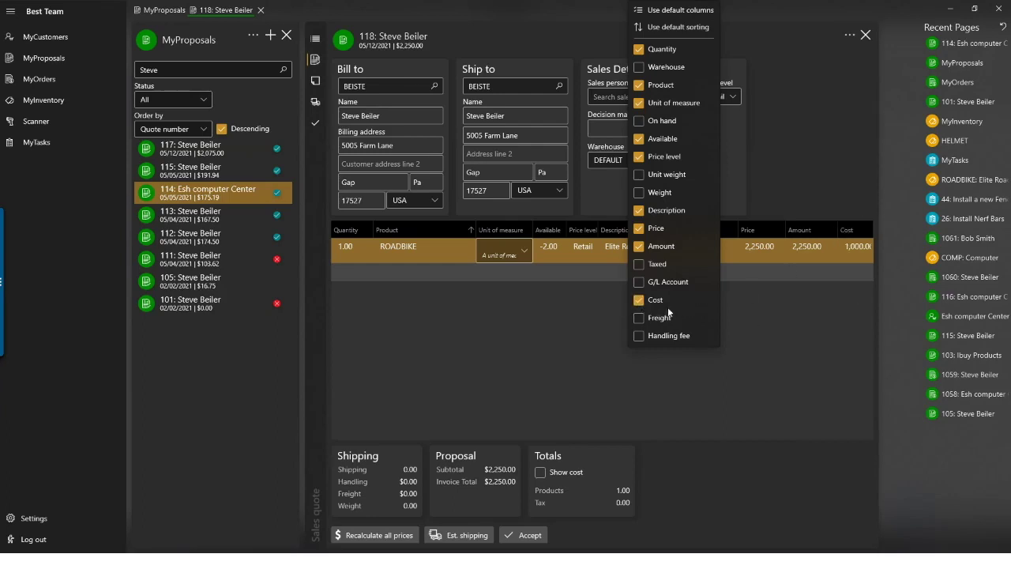
pyautogui.click(774, 39)
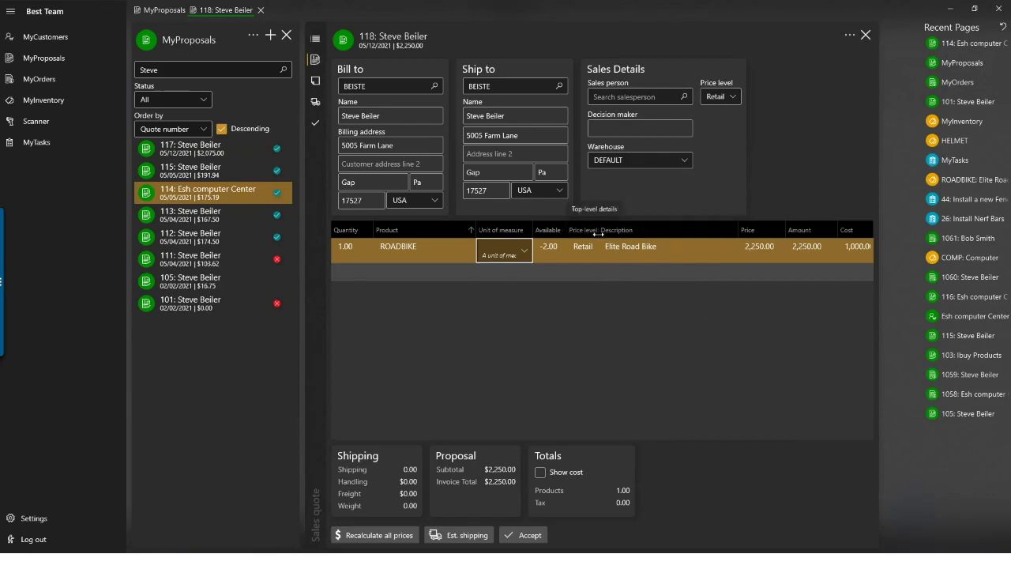
pyautogui.moveTo(597, 235); pyautogui.dragTo(600, 234)
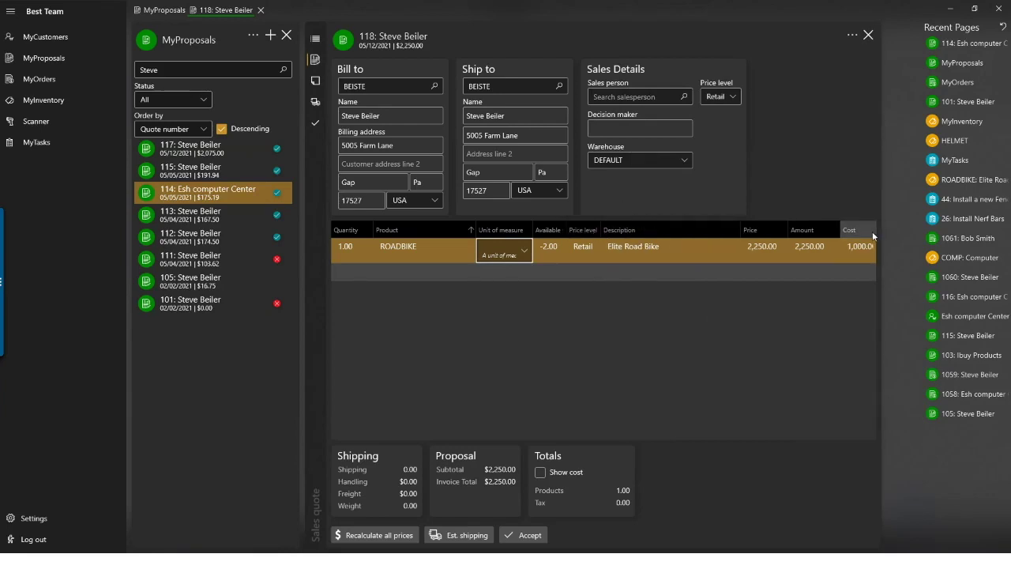
pyautogui.moveTo(874, 230)
pyautogui.mouseDown()
pyautogui.moveTo(892, 230)
pyautogui.moveTo(882, 231)
pyautogui.mouseUp()
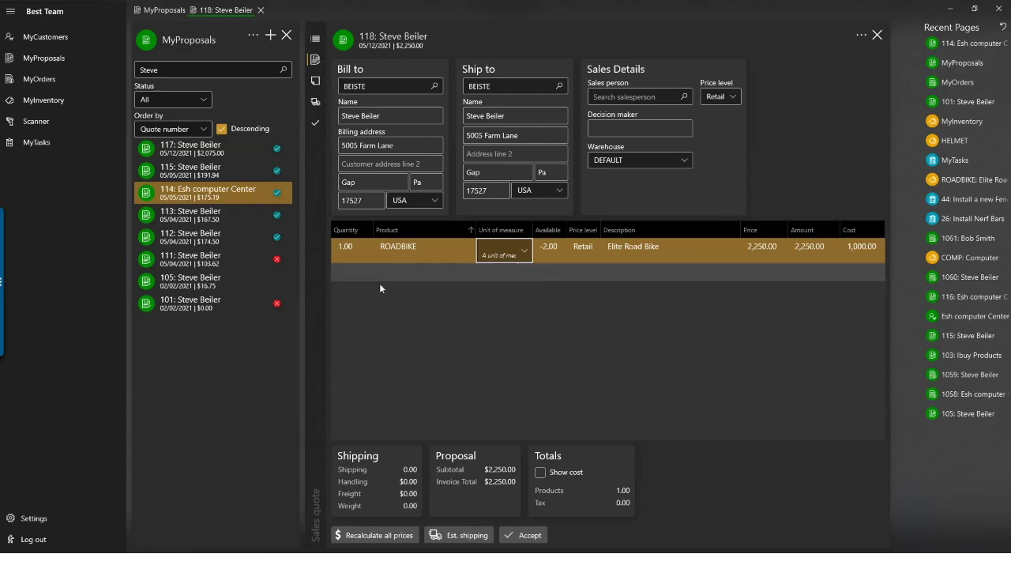
# Step: Add a second line item with quantity 1 of the product HELMET
pyautogui.click(481, 271)
pyautogui.click(399, 272)
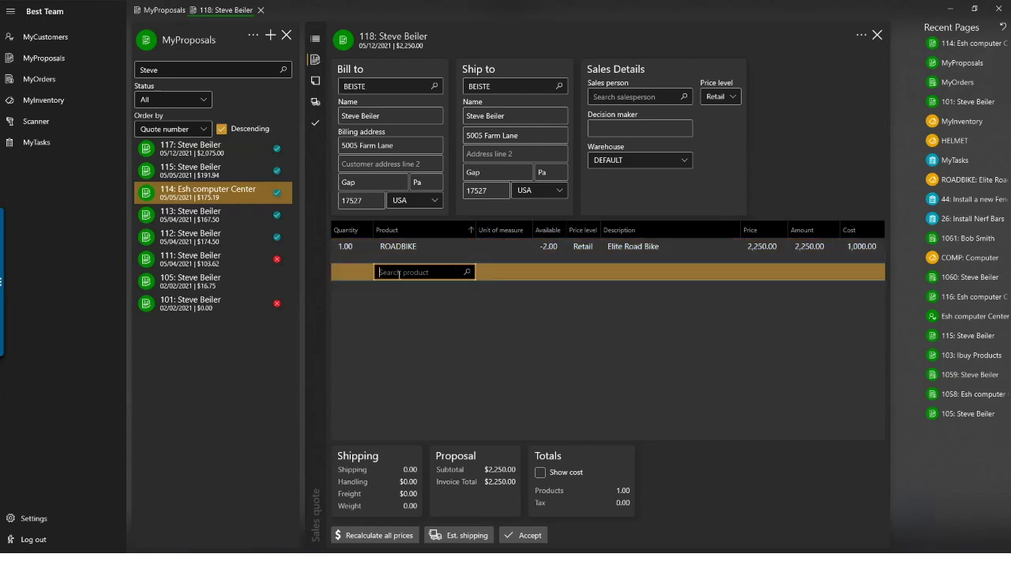
pyautogui.click(354, 272)
pyautogui.write('1')
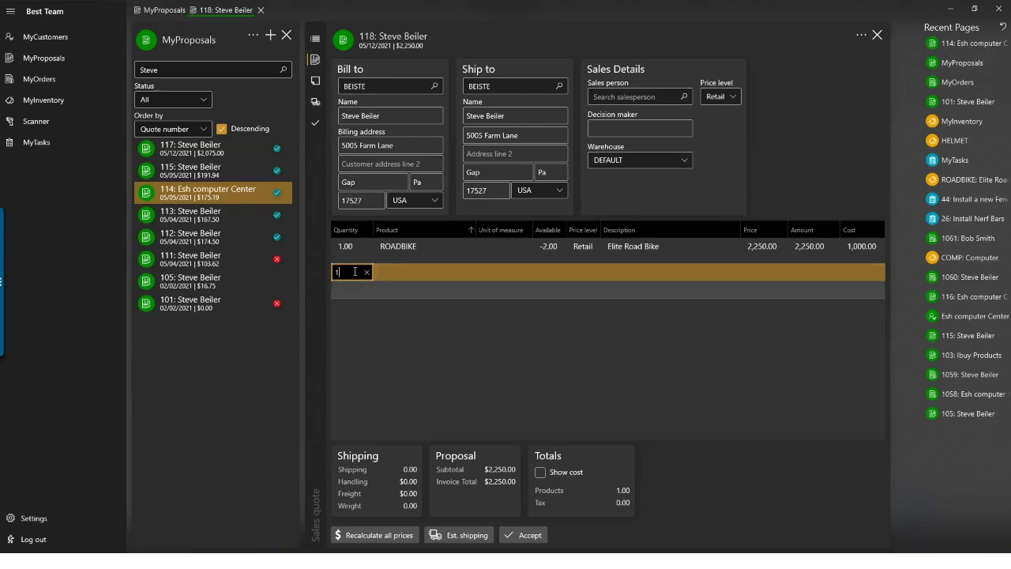
pyautogui.click(401, 272)
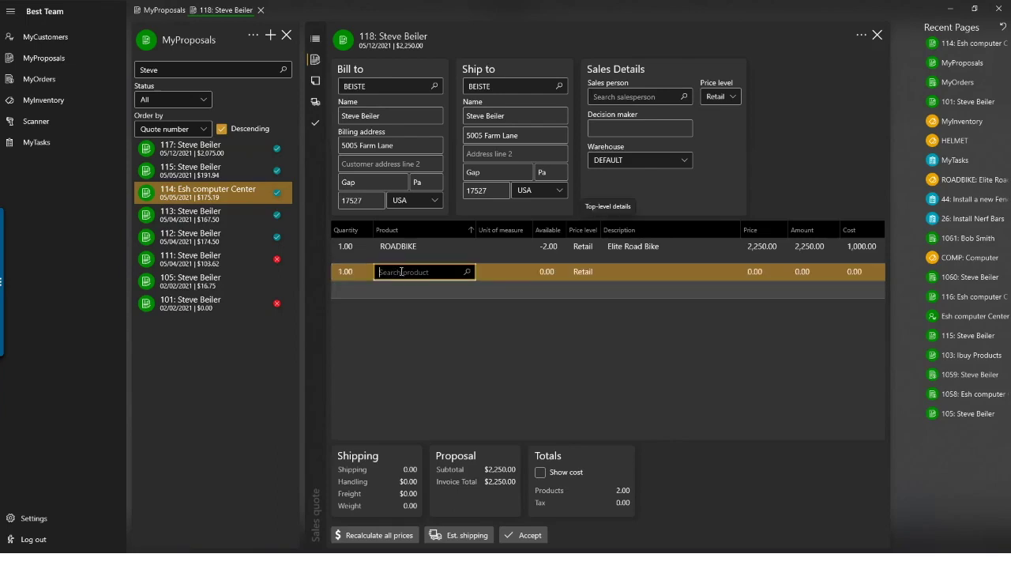
pyautogui.write('helmet')
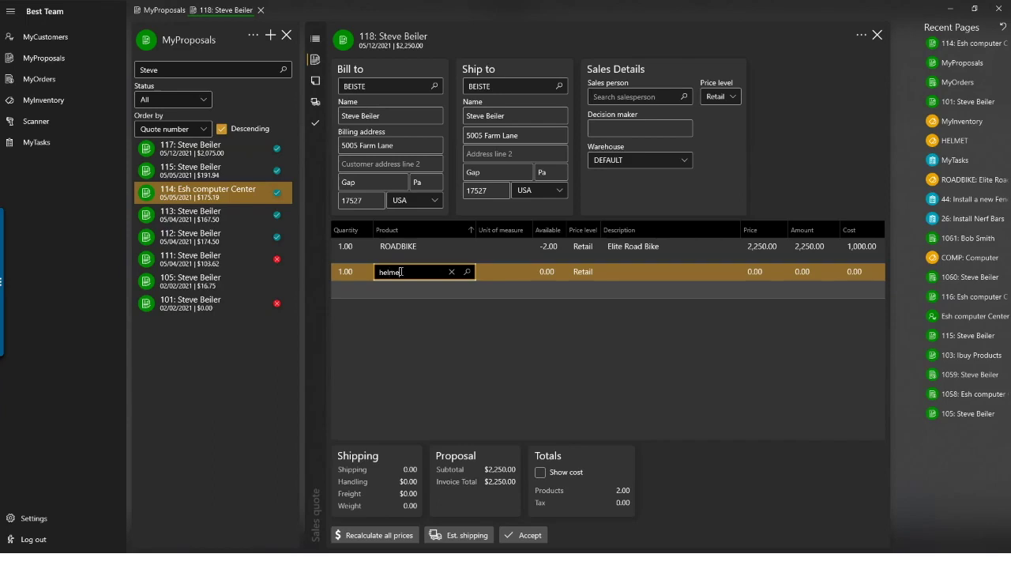
pyautogui.press('Return')
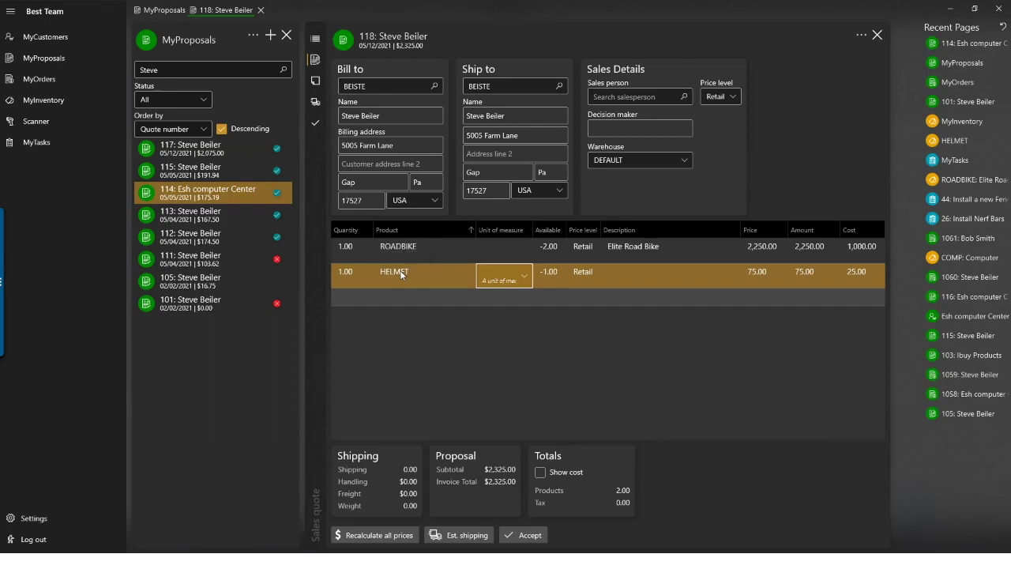
# Step: Finish the HELMET line item, leaving its unit of measure blank, and save the new proposal
pyautogui.hotkey('shift', 'Tab')
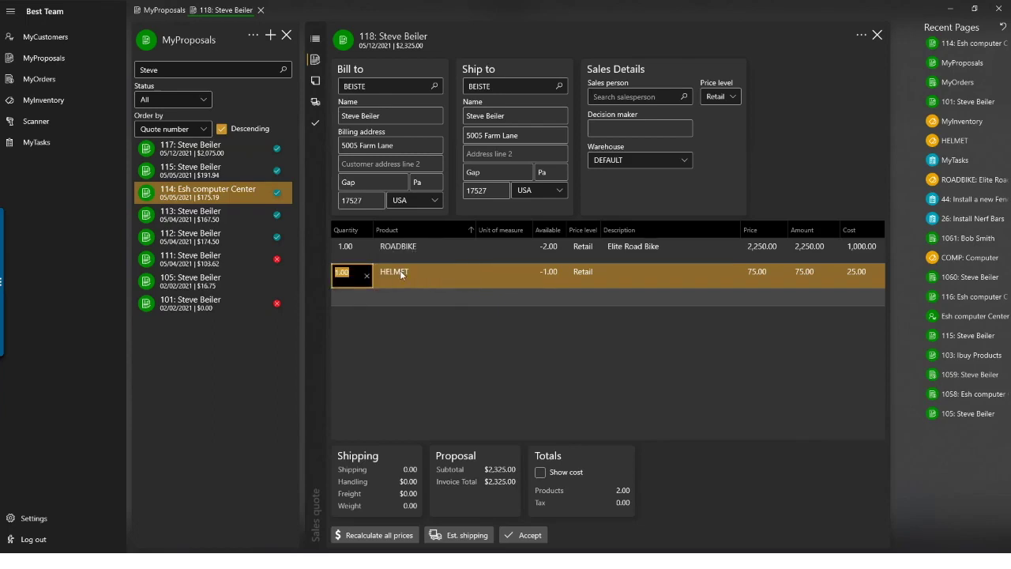
pyautogui.press('Tab')
pyautogui.press('Tab')
pyautogui.press('Tab')
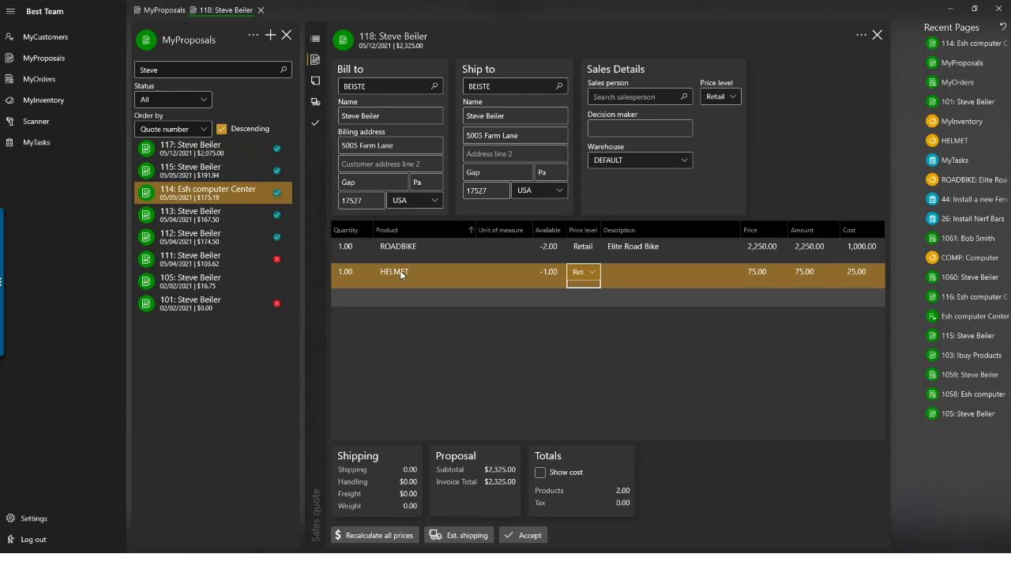
pyautogui.click(860, 35)
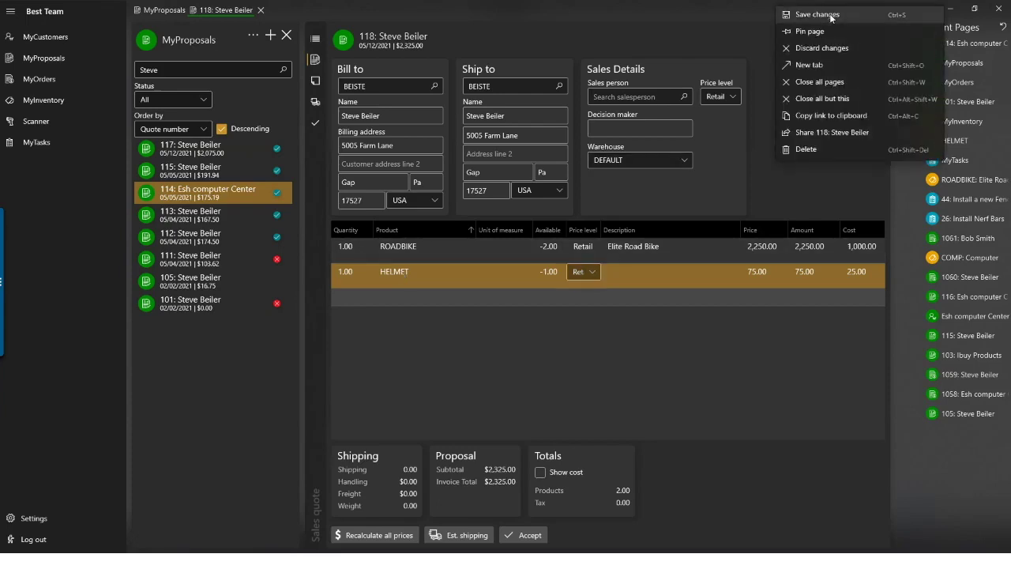
pyautogui.click(831, 15)
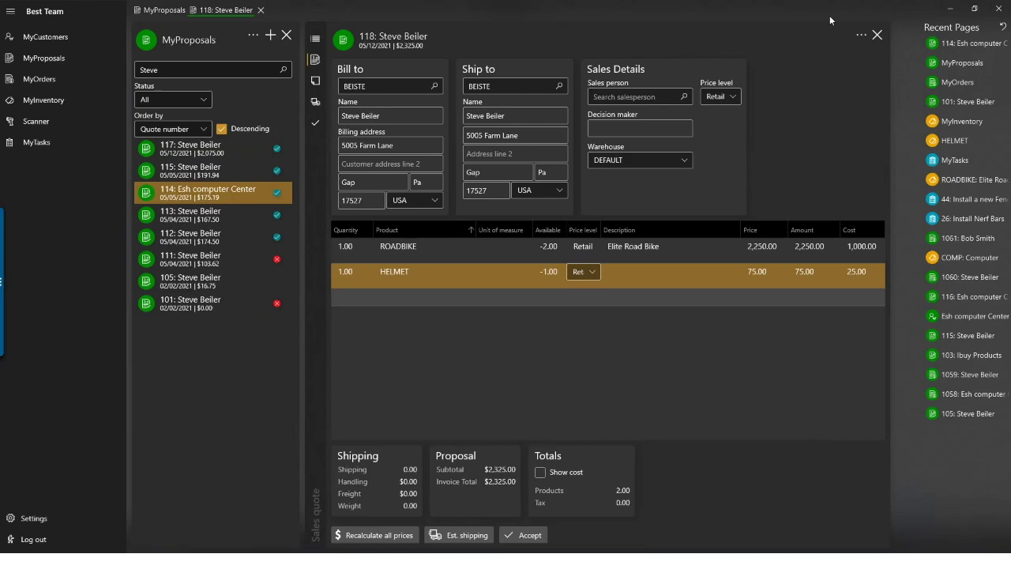
# Step: Review the proposal's description page, including its memo, internal notes, next contact and validity period fields
pyautogui.click(317, 81)
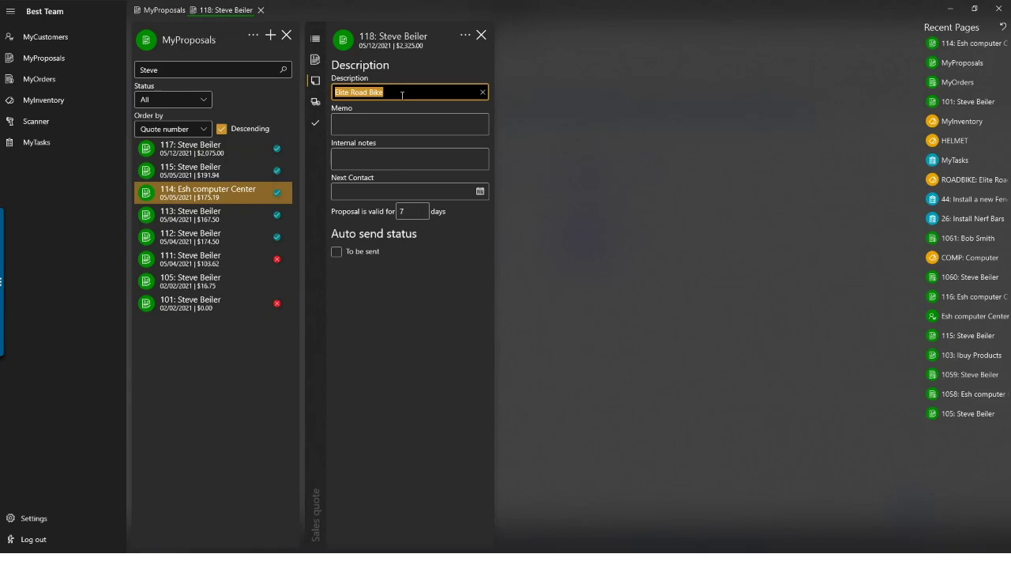
pyautogui.click(393, 127)
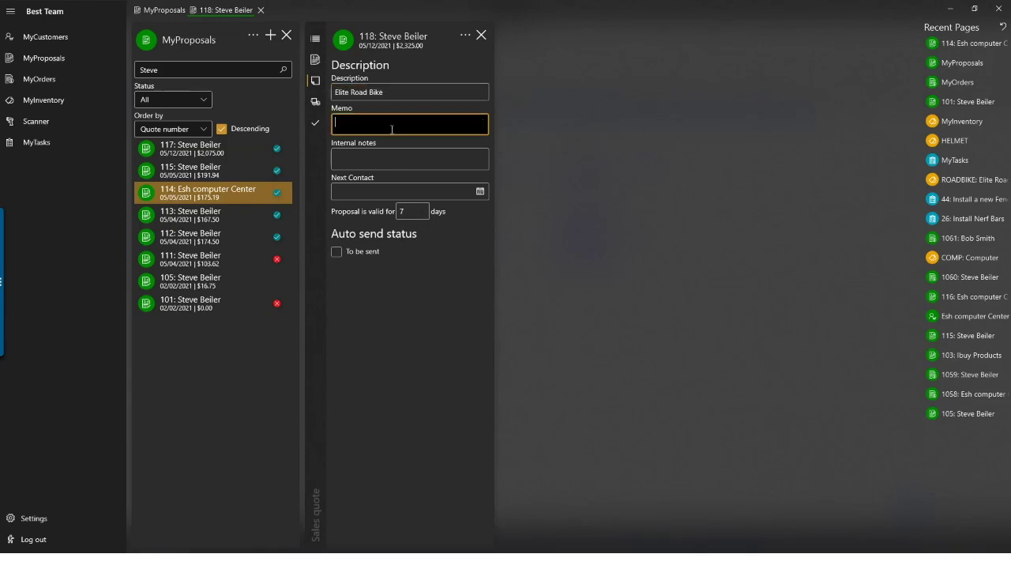
pyautogui.click(417, 161)
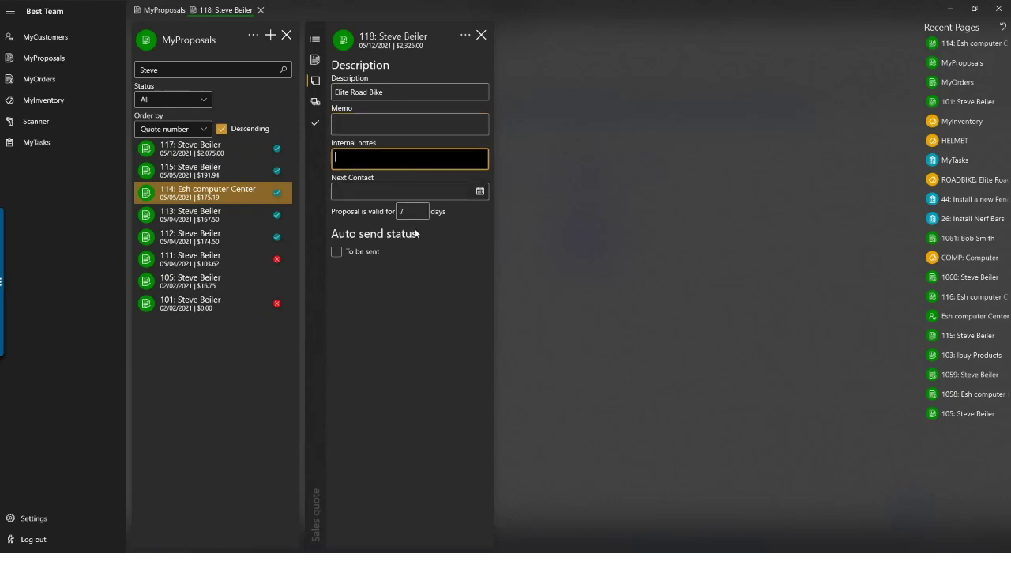
pyautogui.click(435, 192)
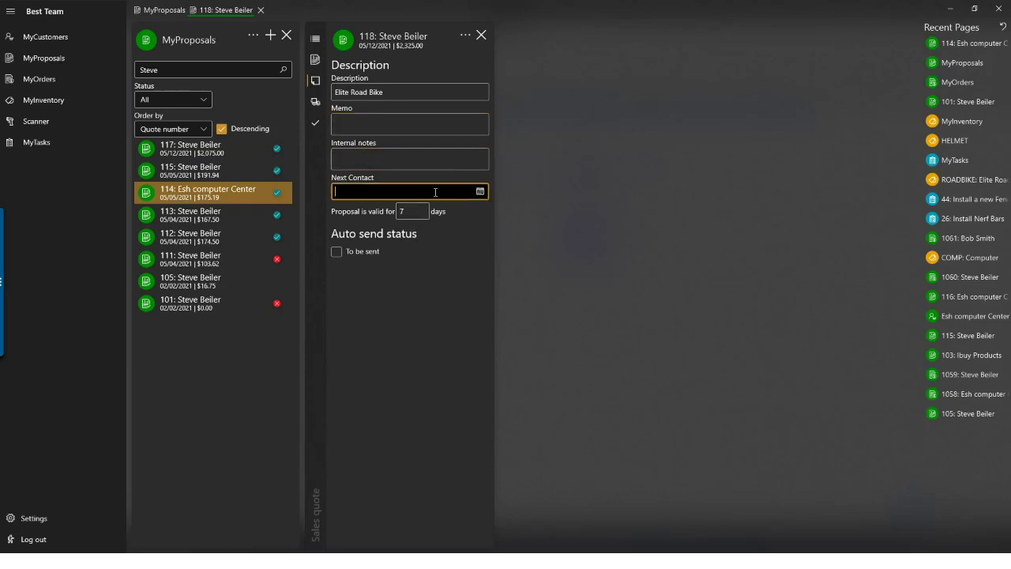
pyautogui.click(413, 210)
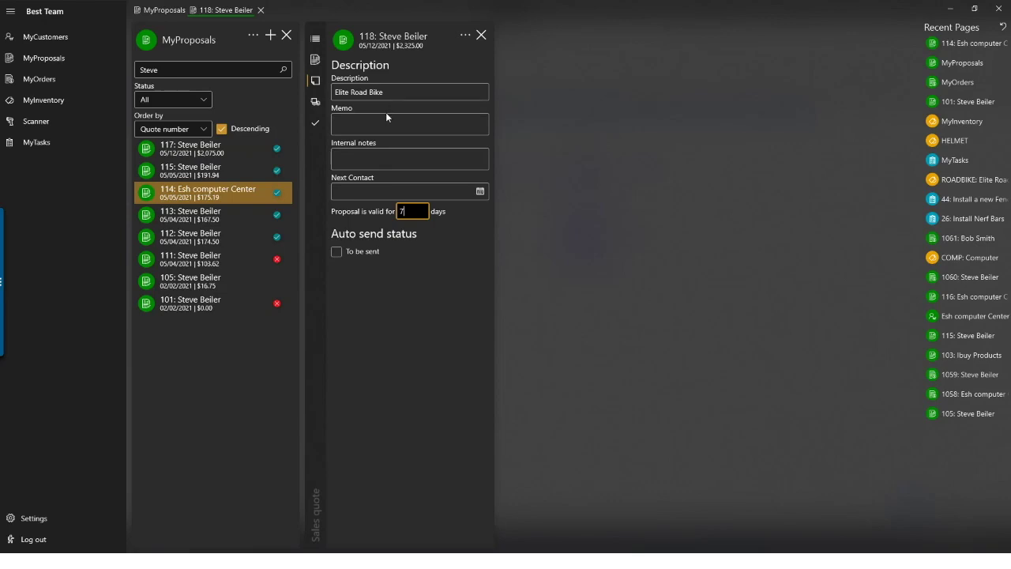
# Step: Check the proposal's Shipment and Approval pages and close the proposal
pyautogui.click(315, 101)
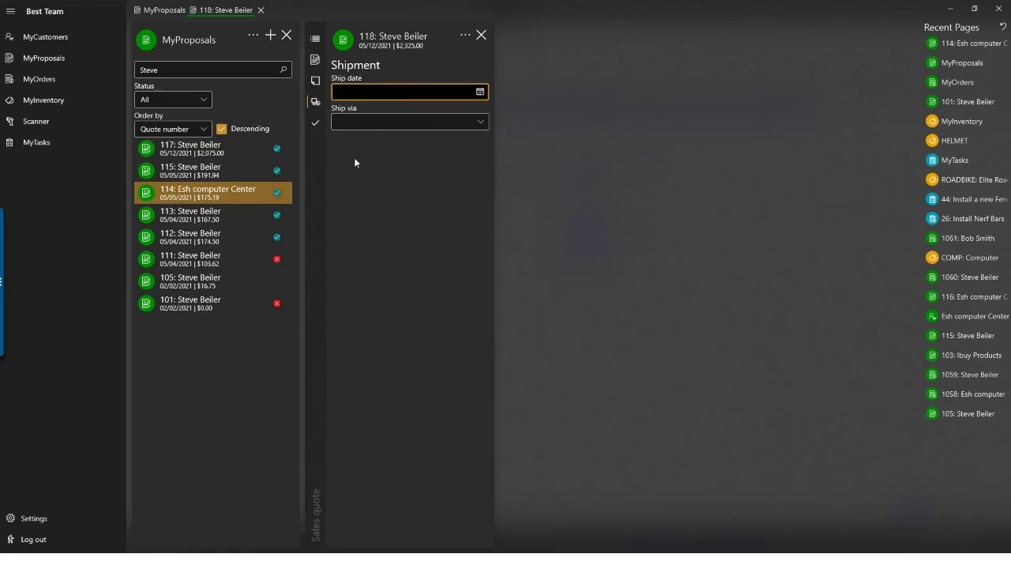
pyautogui.click(316, 124)
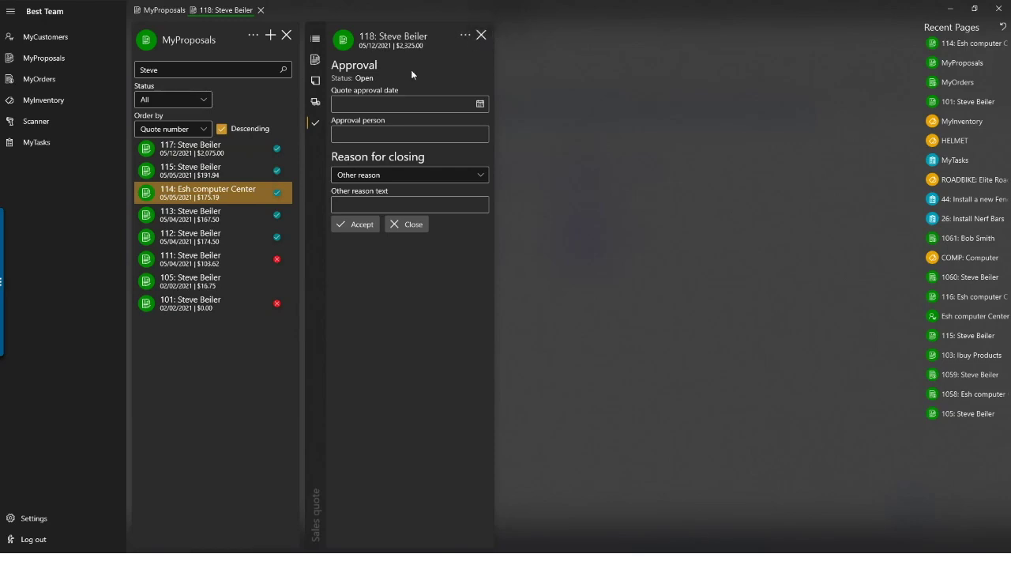
pyautogui.click(481, 36)
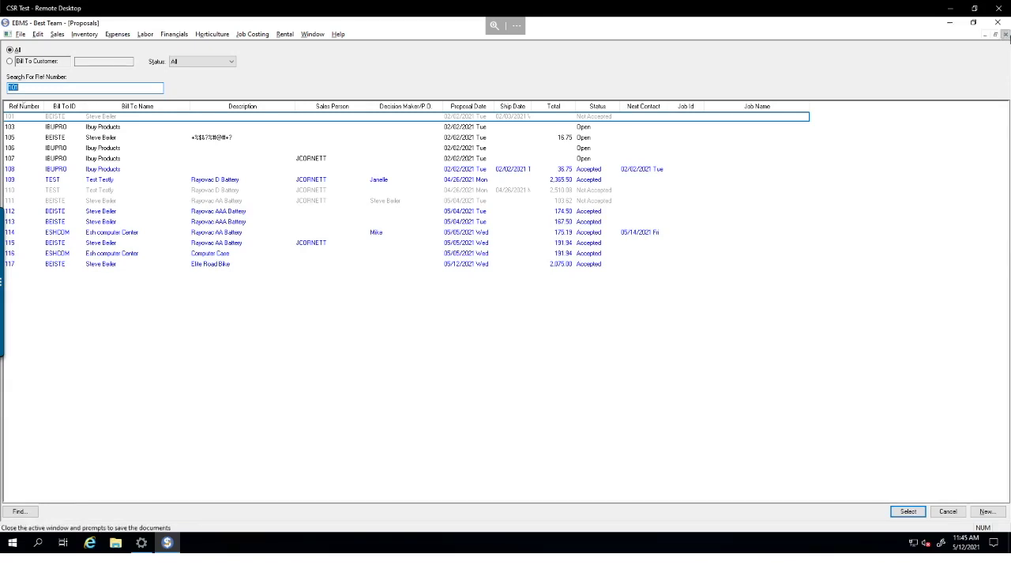
# Step: In EBMS, reload the Proposals list and open the newly created Elite Road Bike proposal with status Open
pyautogui.click(1005, 35)
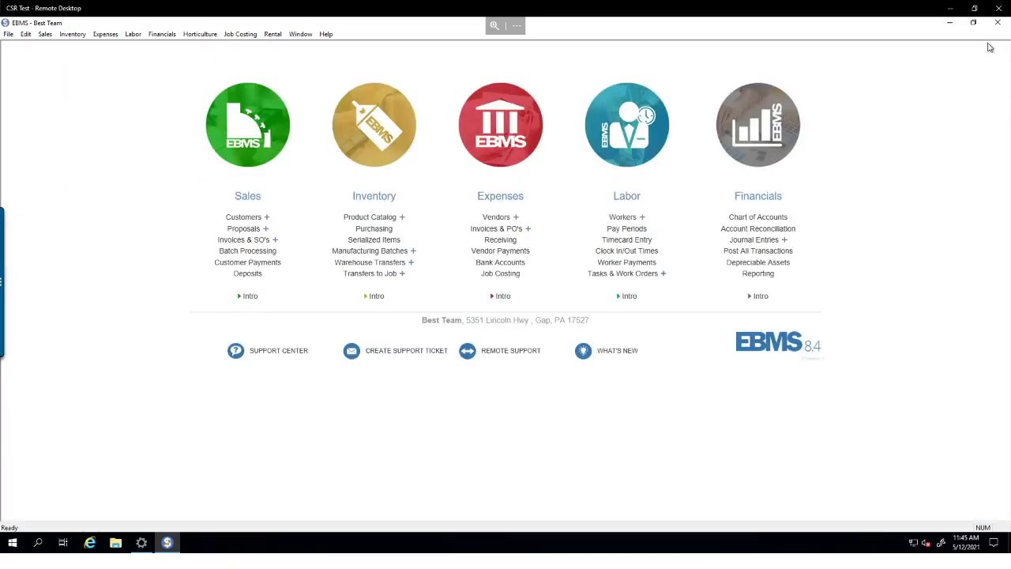
pyautogui.click(237, 229)
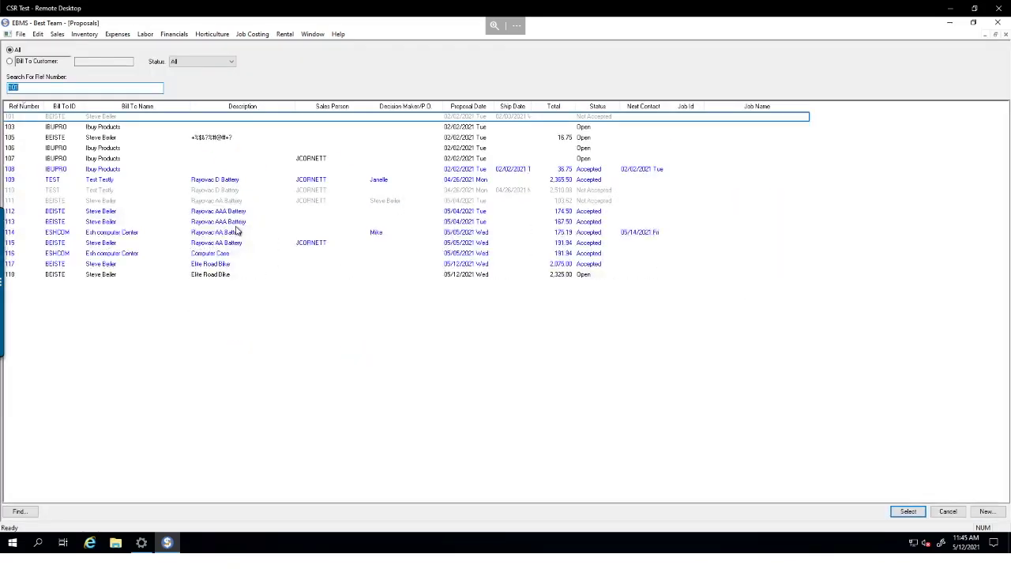
pyautogui.click(78, 276)
pyautogui.doubleClick(77, 276)
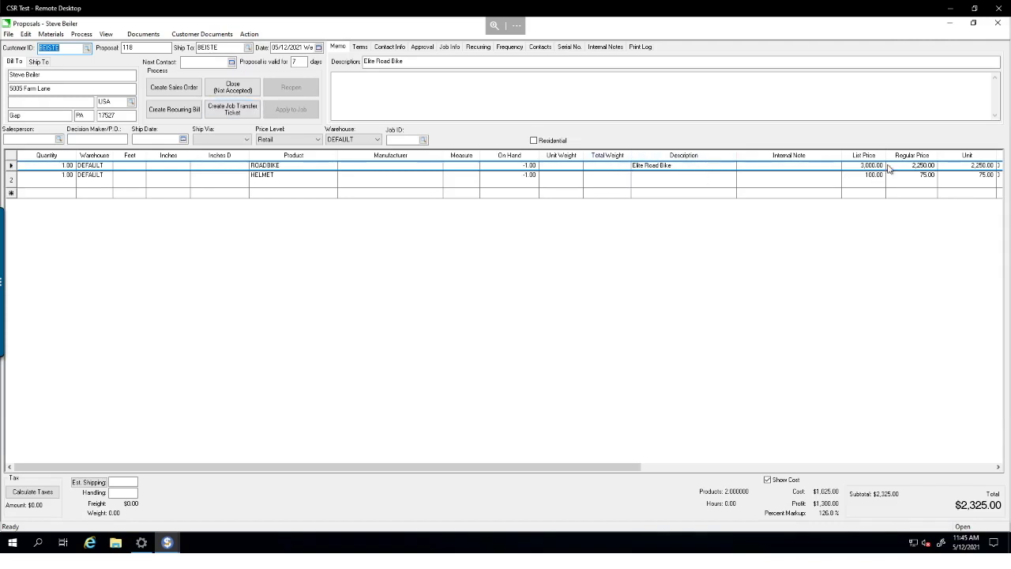
# Step: Set the ROADBIKE line's unit price to 2000 and dismiss the sales tax calculation message
pyautogui.click(1000, 469)
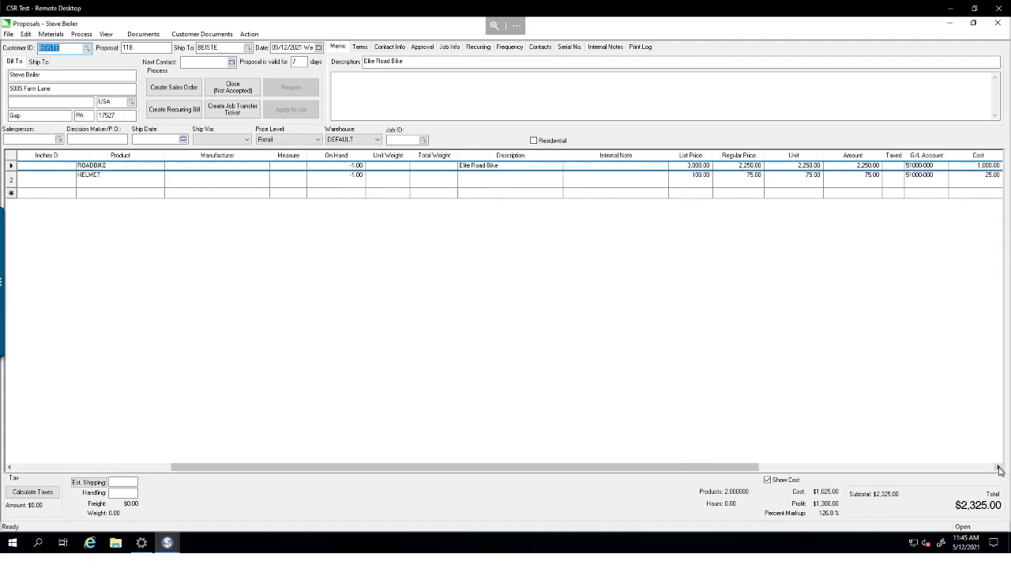
pyautogui.click(754, 166)
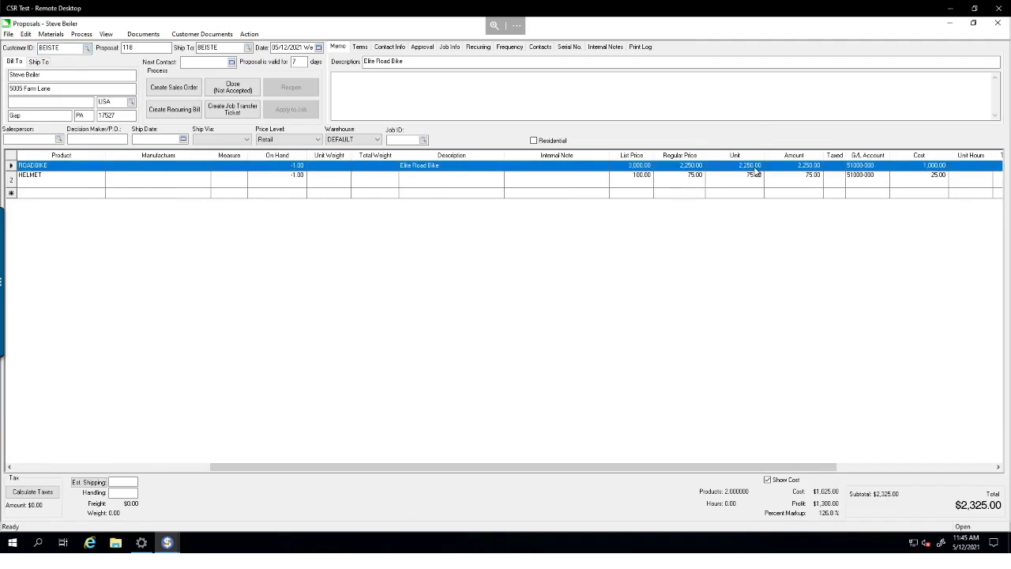
pyautogui.write('2000')
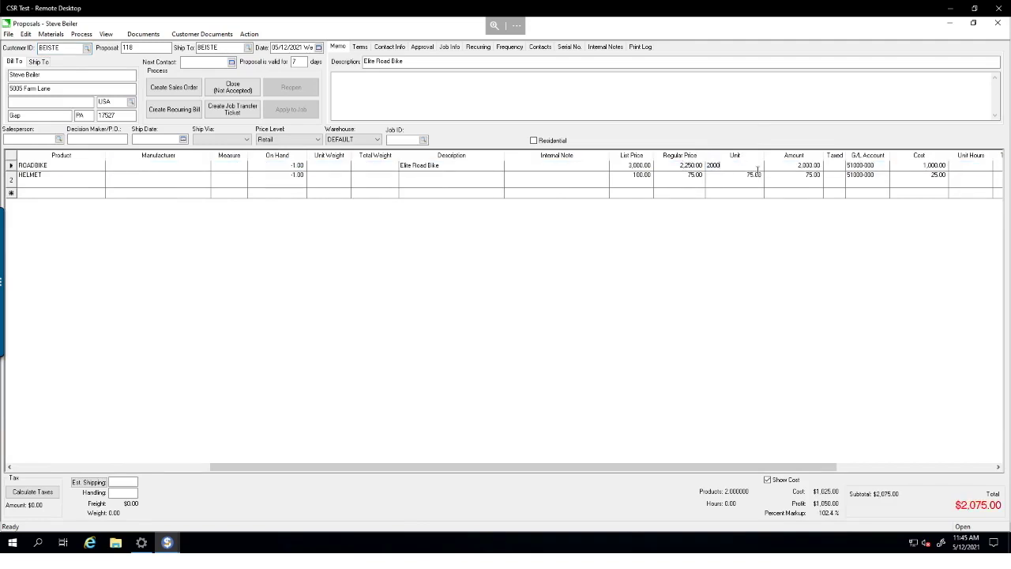
pyautogui.press('Tab')
pyautogui.press('Return')
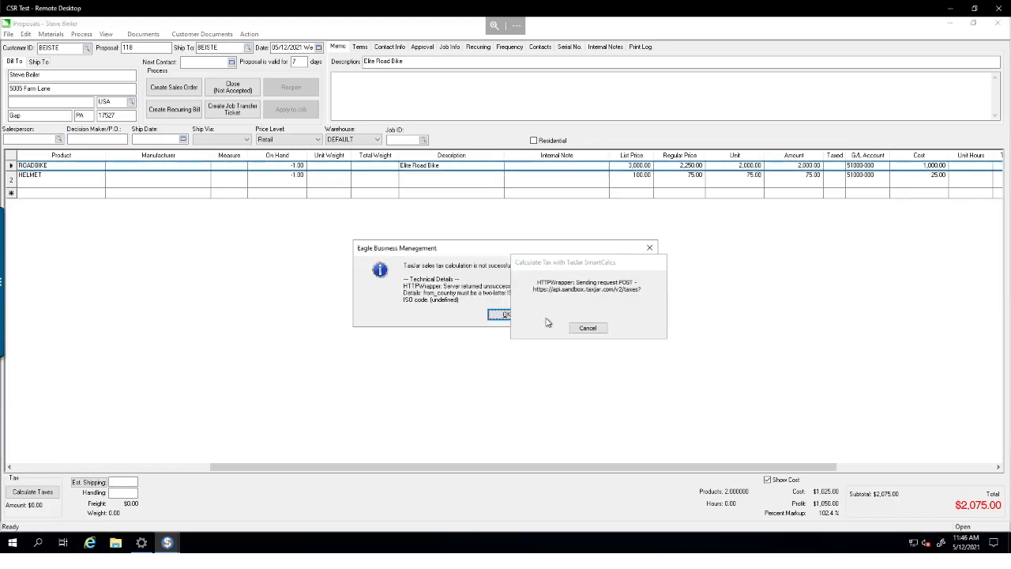
pyautogui.click(497, 314)
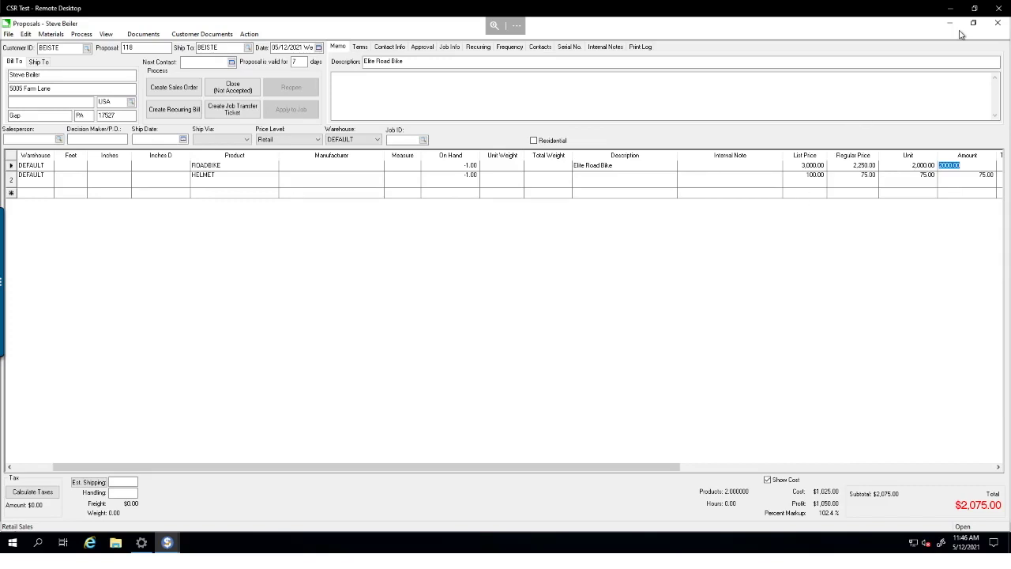
# Step: Switch to MyEBMS, clear the MyProposals search, and open the newest proposal's Sales quote page
pyautogui.press('alt')
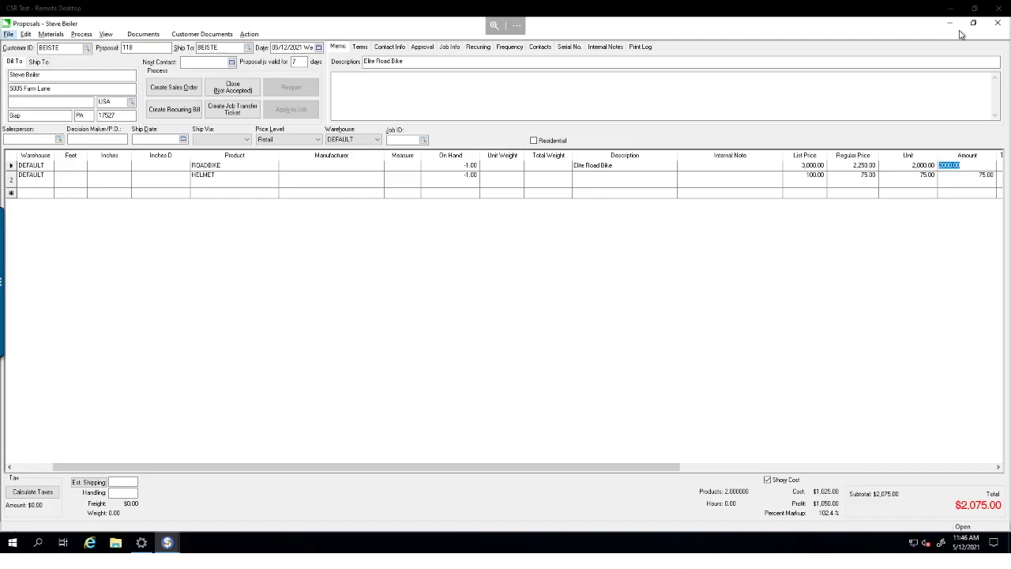
pyautogui.hotkey('alt', 'Tab')
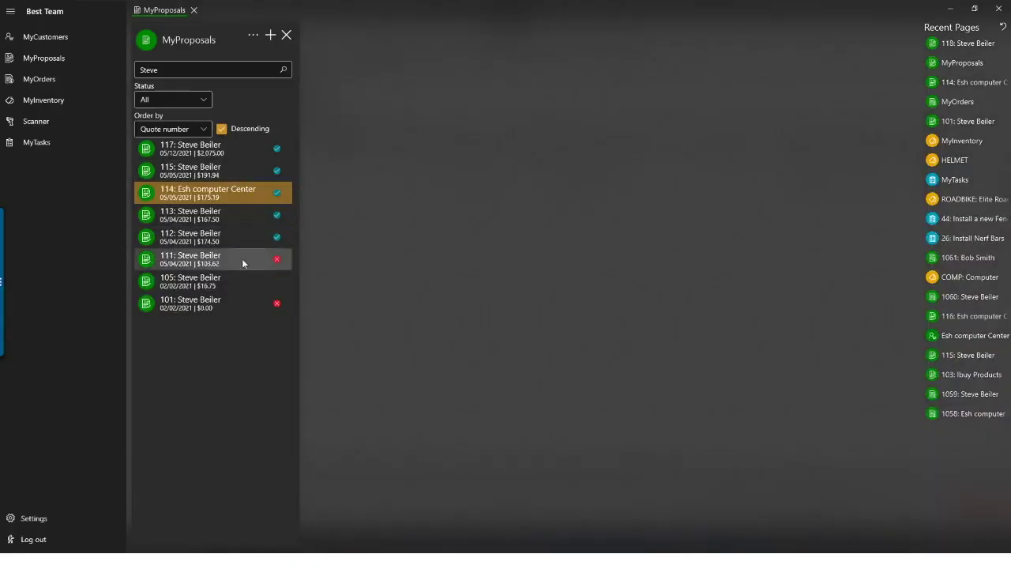
pyautogui.click(182, 72)
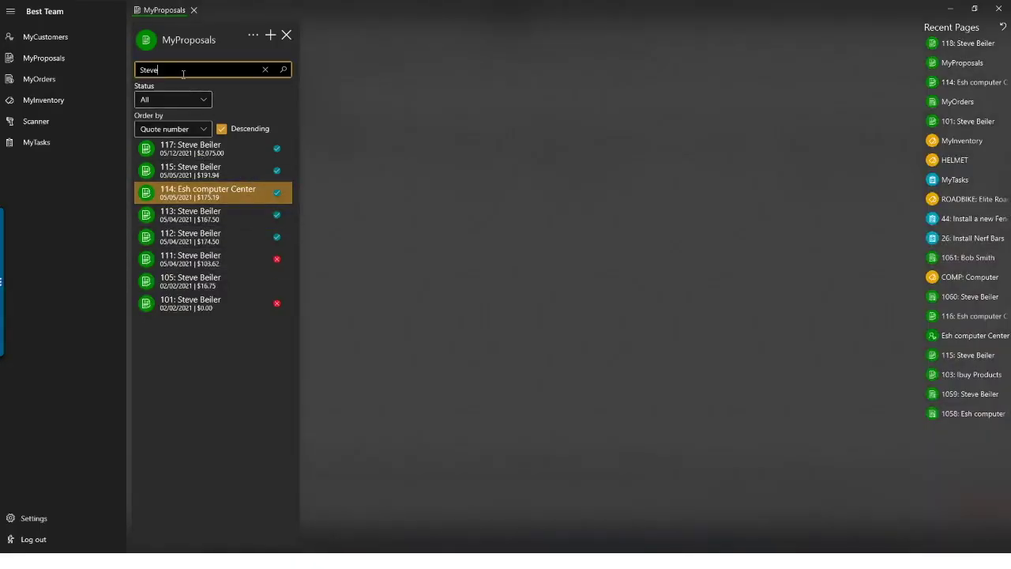
pyautogui.click(265, 70)
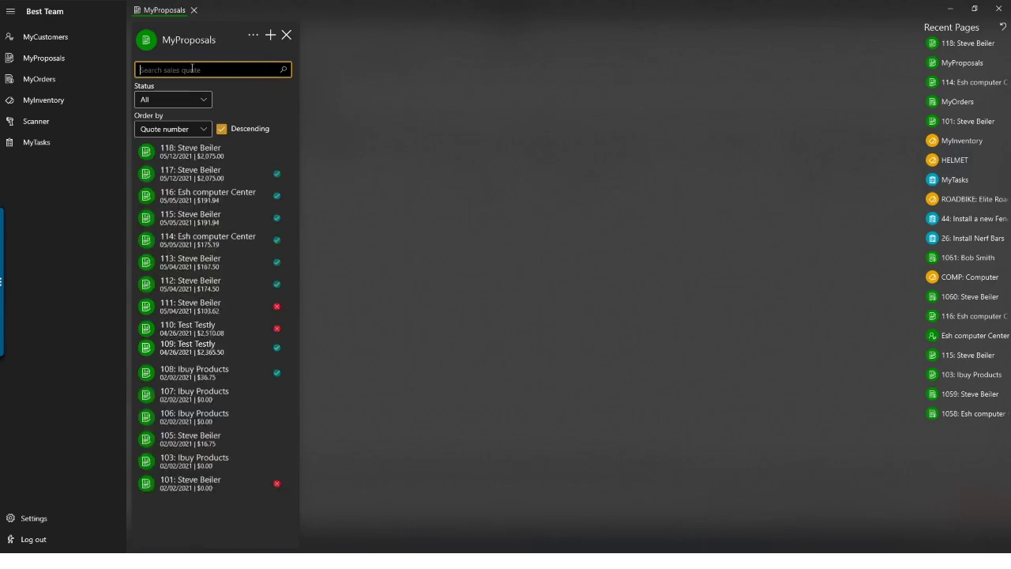
pyautogui.click(203, 154)
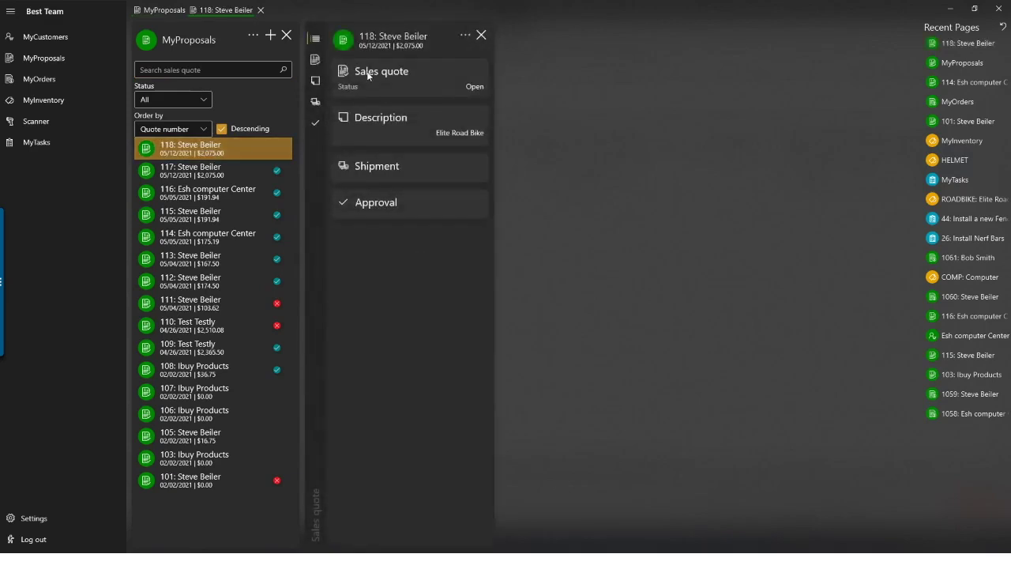
pyautogui.click(317, 58)
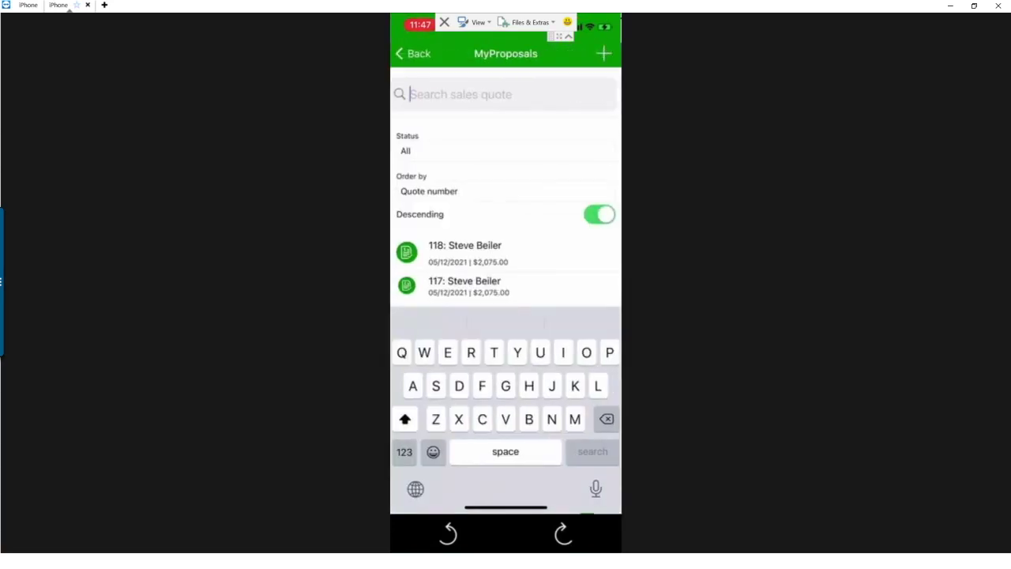
# Step: Browse the MyProposals list on the iPhone and open the newest proposal for editing
pyautogui.scroll(-1, 505, 268)
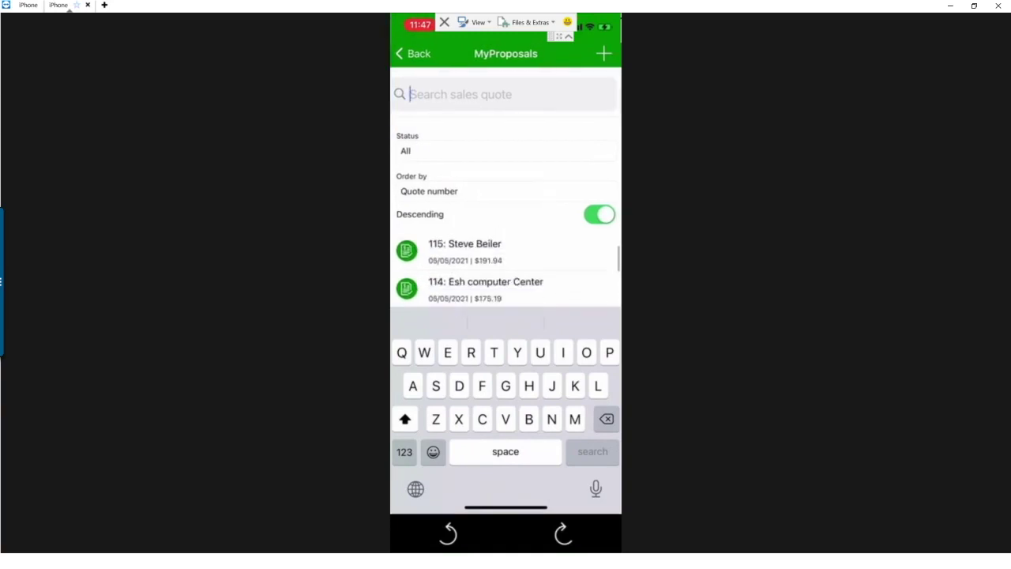
pyautogui.scroll(1, 505, 269)
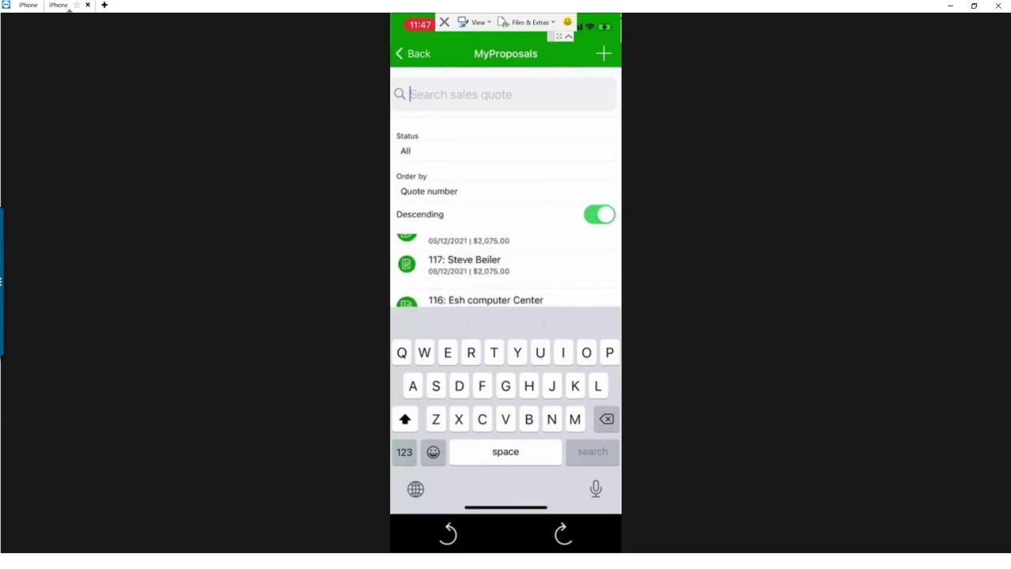
pyautogui.scroll(-1, 505, 268)
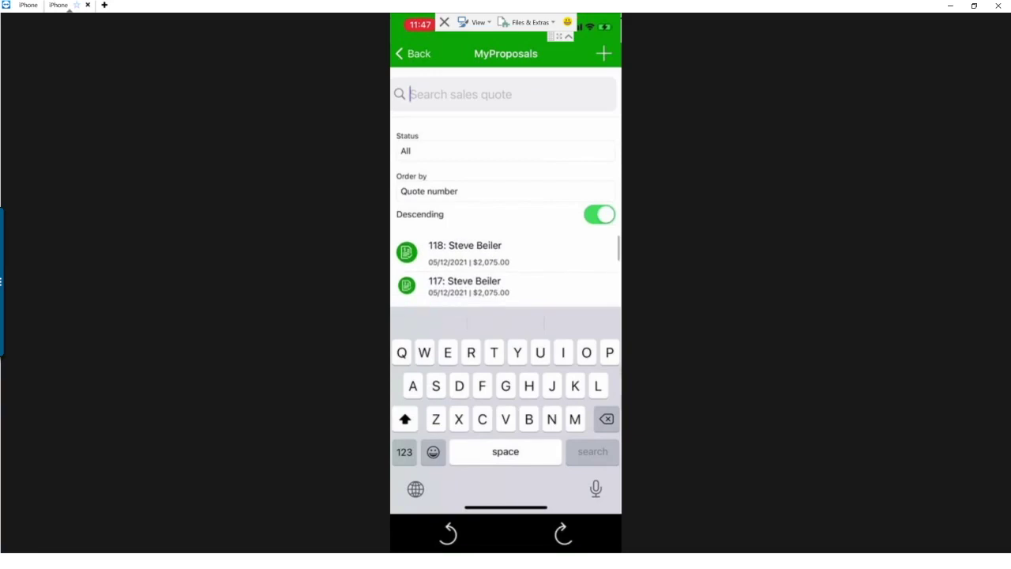
pyautogui.click(464, 251)
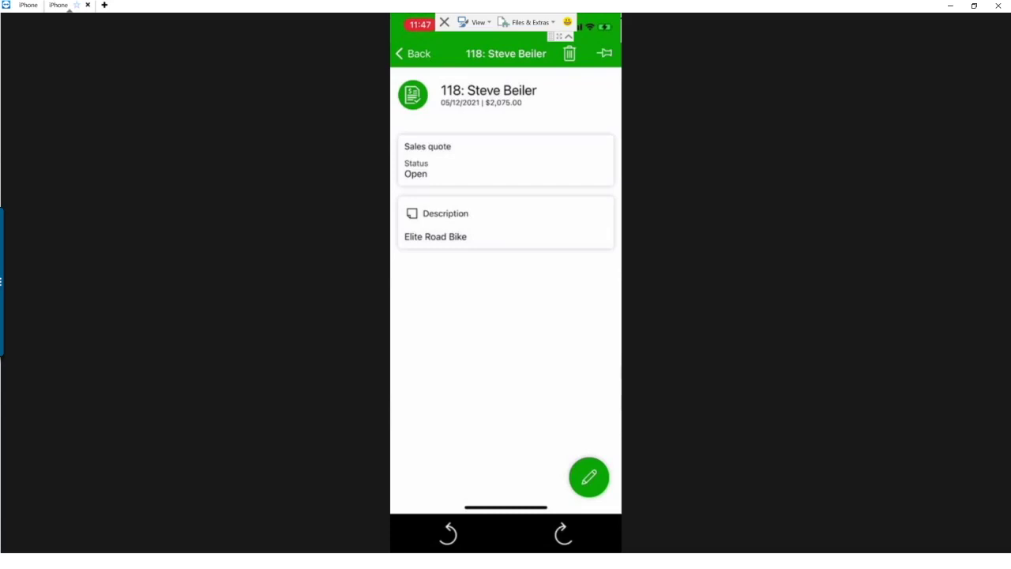
pyautogui.click(588, 477)
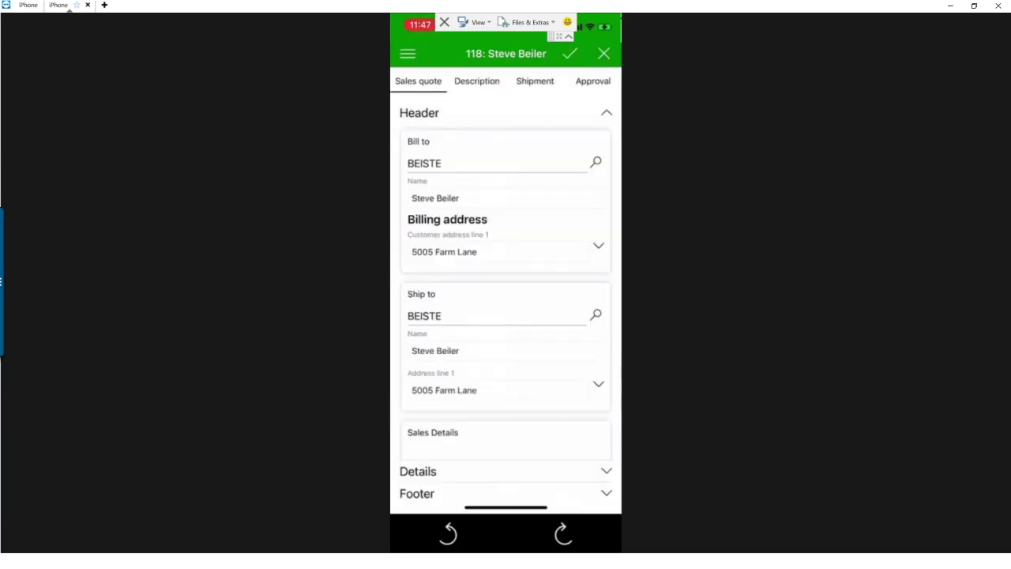
# Step: Review the Header, Details and Footer sections of the proposal's sales quote on the iPhone
pyautogui.scroll(-4, 506, 293)
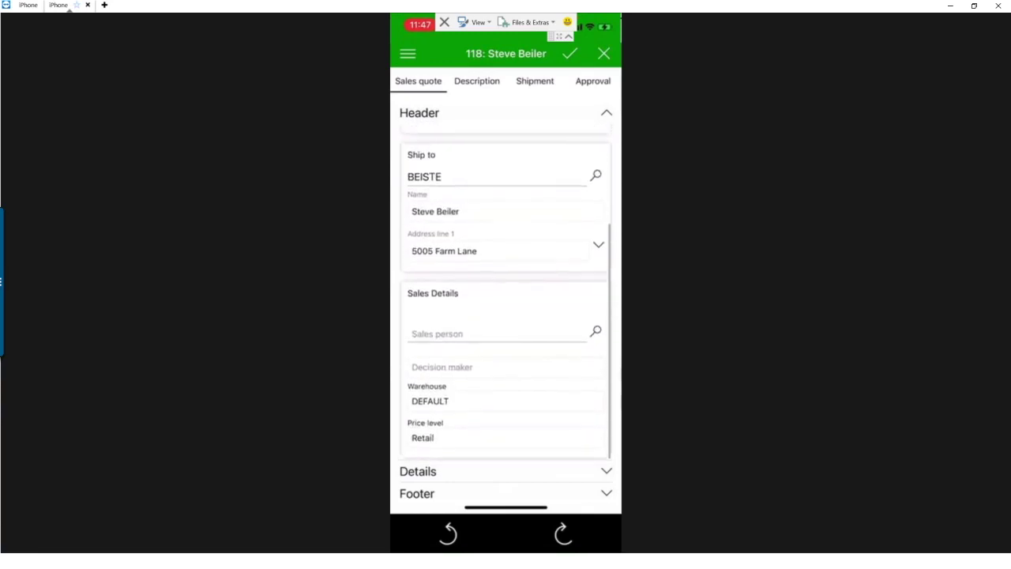
pyautogui.scroll(3, 506, 292)
pyautogui.scroll(-4, 506, 292)
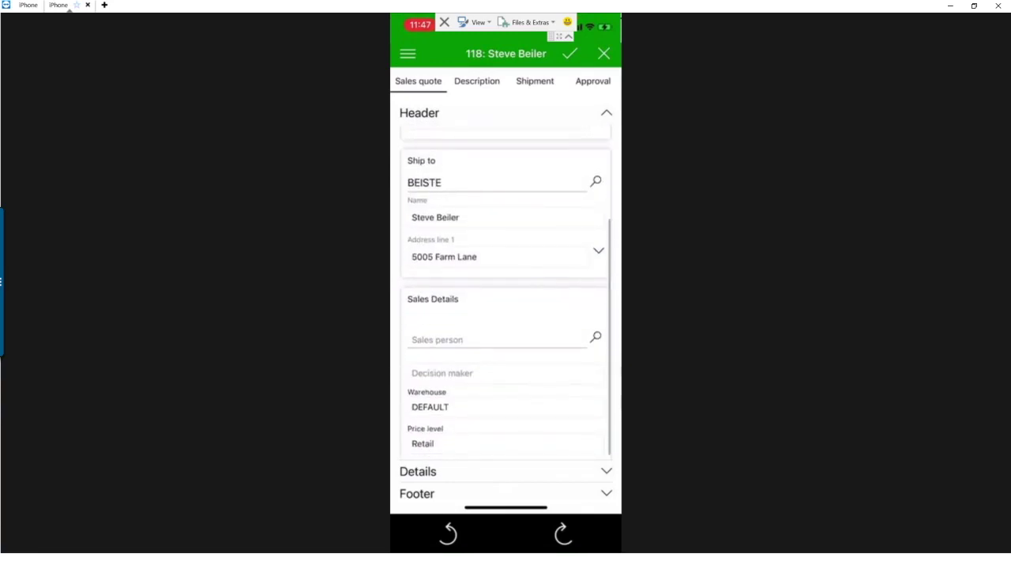
pyautogui.click(418, 470)
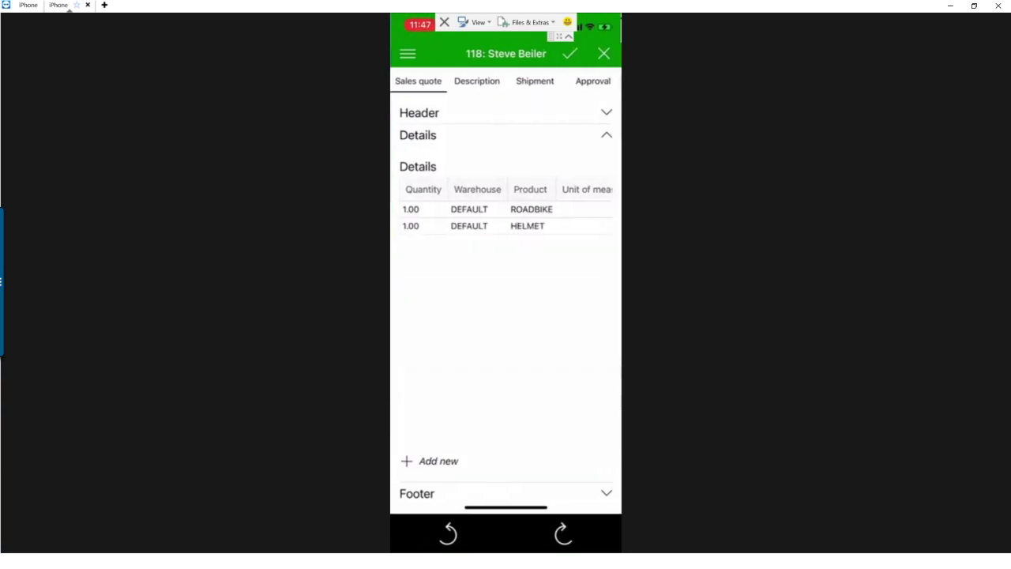
pyautogui.click(417, 493)
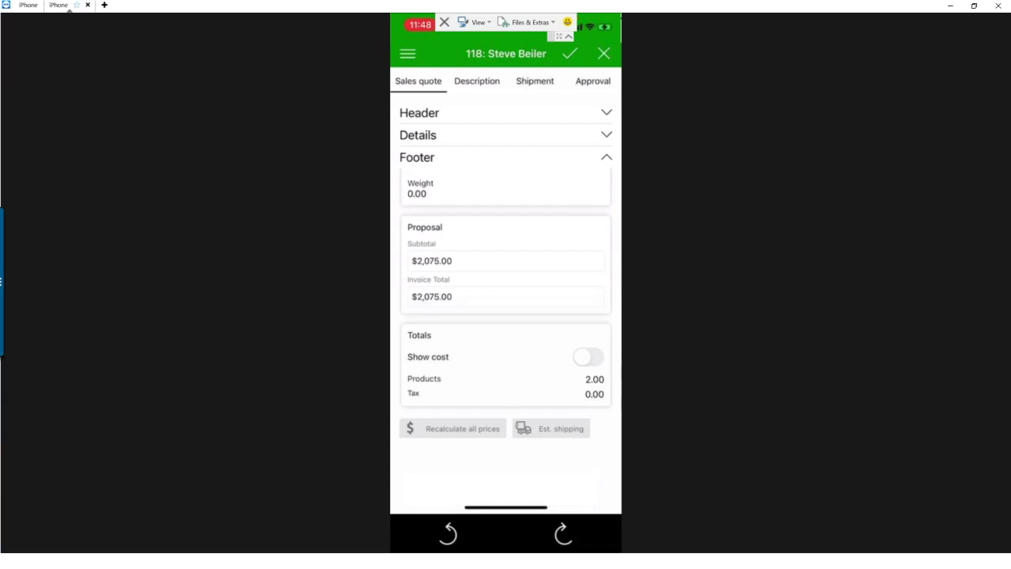
# Step: Accept the proposal on the iPhone and reload its Approval page in MyEBMS on the desktop
pyautogui.click(592, 81)
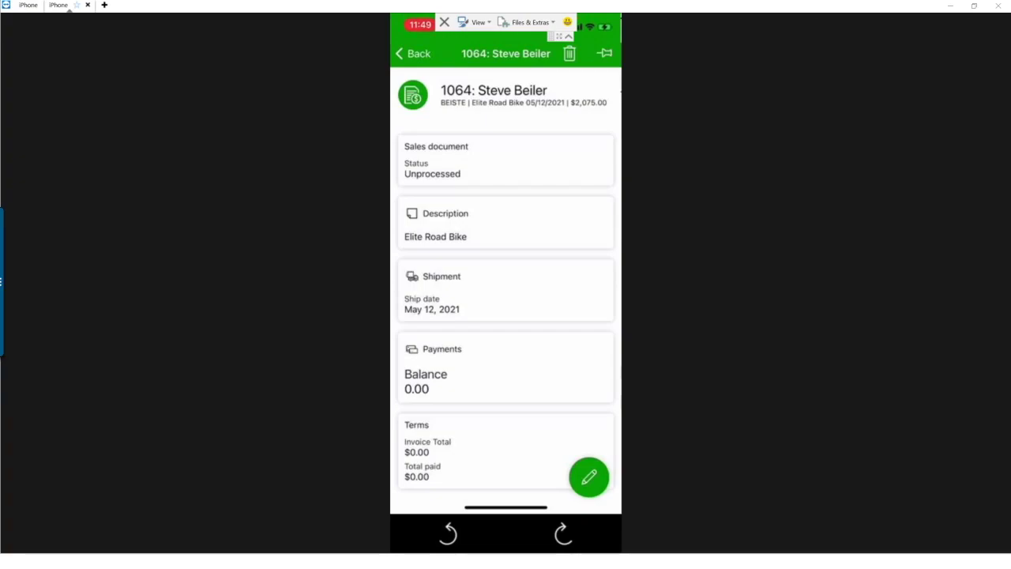
pyautogui.hotkey('alt', 'Tab')
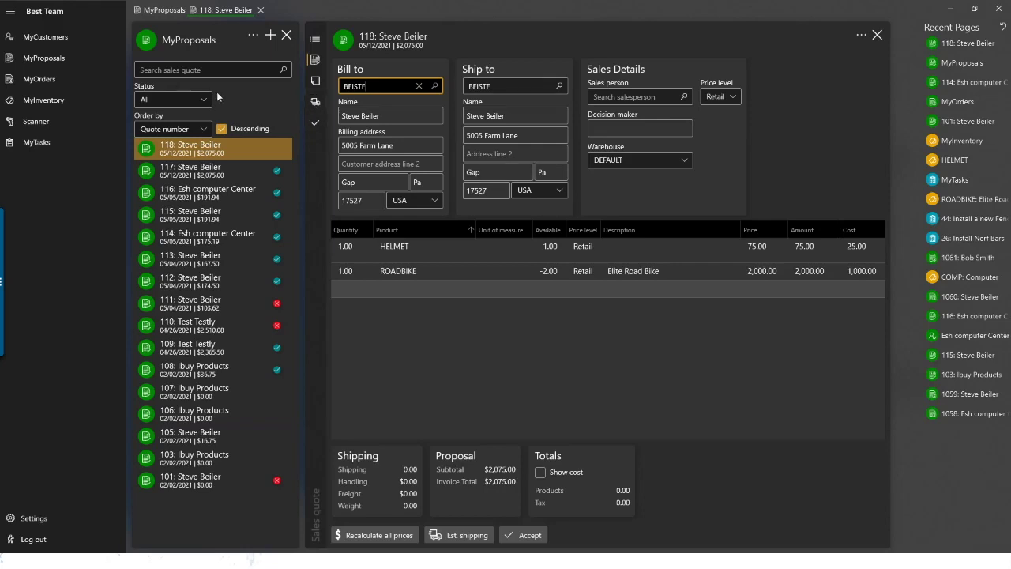
pyautogui.click(316, 123)
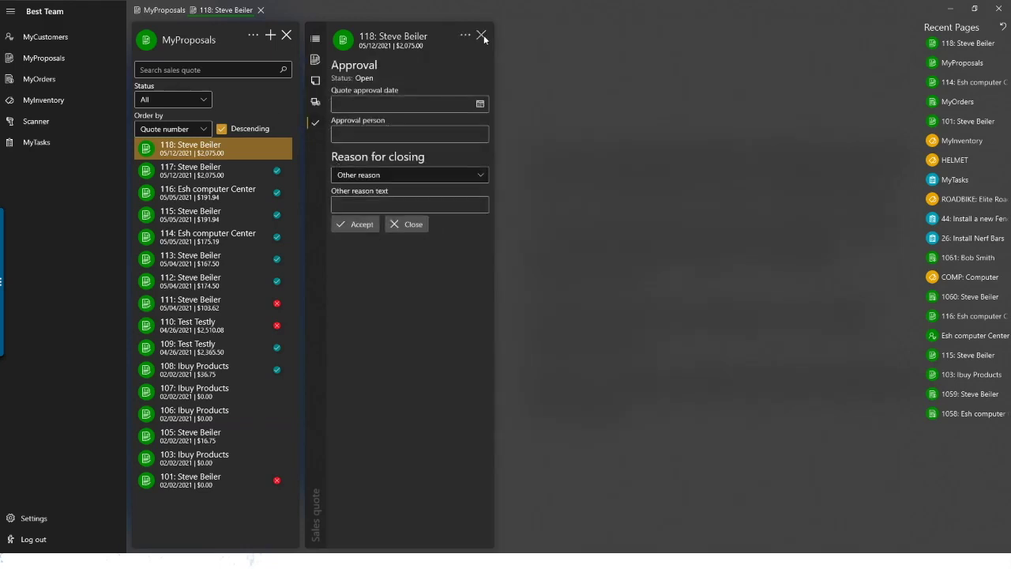
pyautogui.click(480, 34)
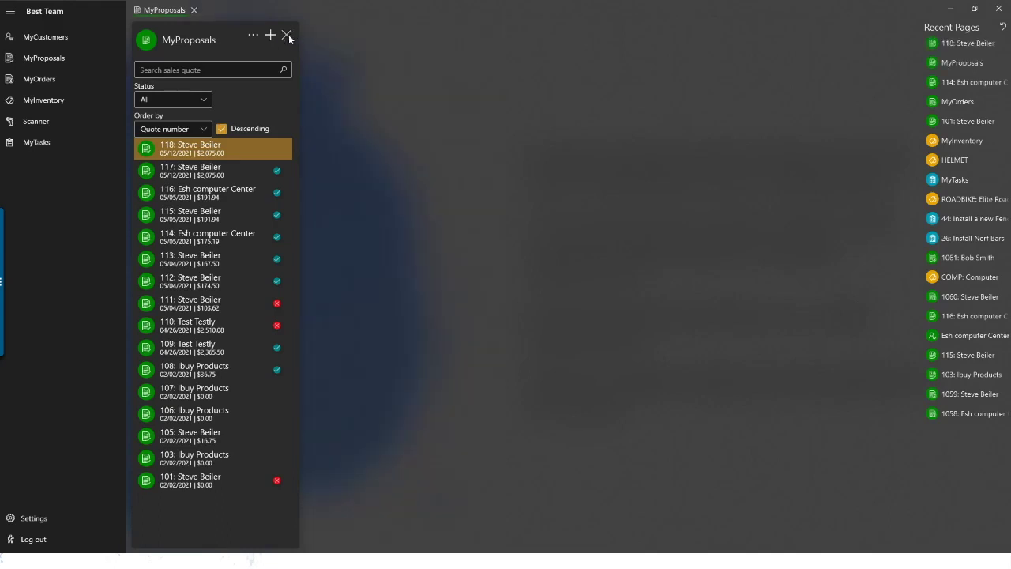
pyautogui.click(201, 154)
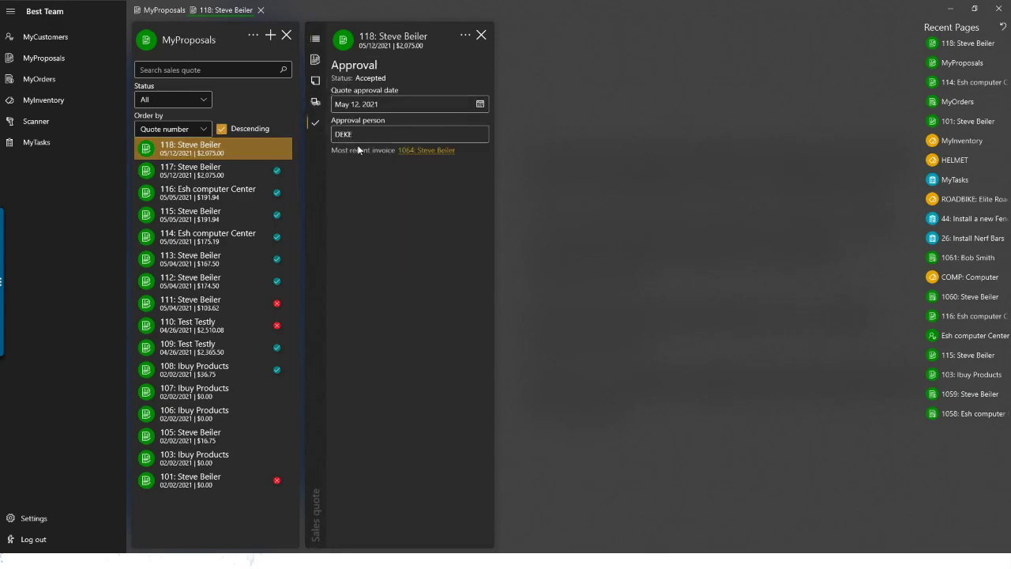
# Step: Open the proposal's most recent invoice on its Sales document page, and close the proposal and the MyProposals list
pyautogui.click(420, 155)
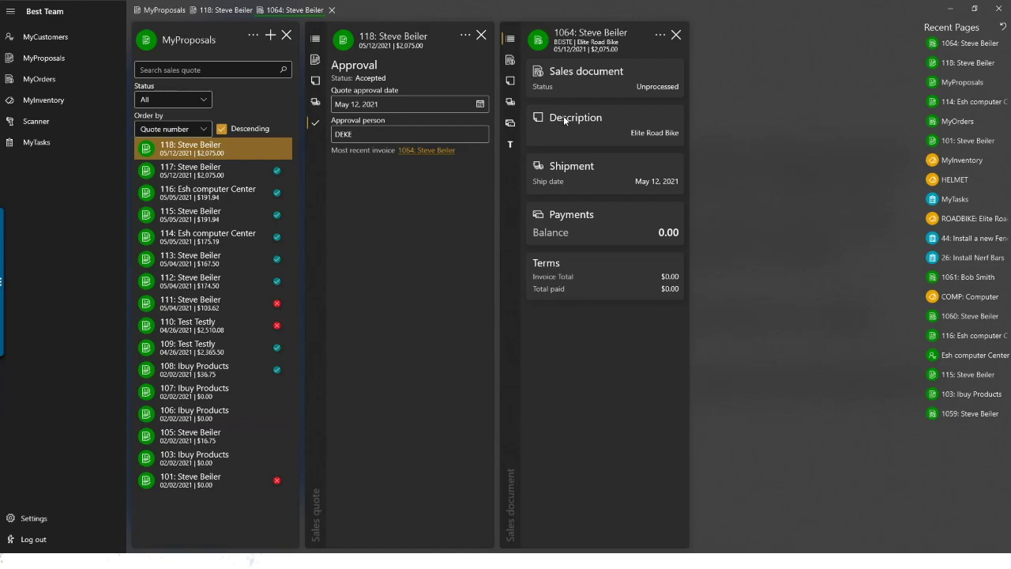
pyautogui.click(511, 61)
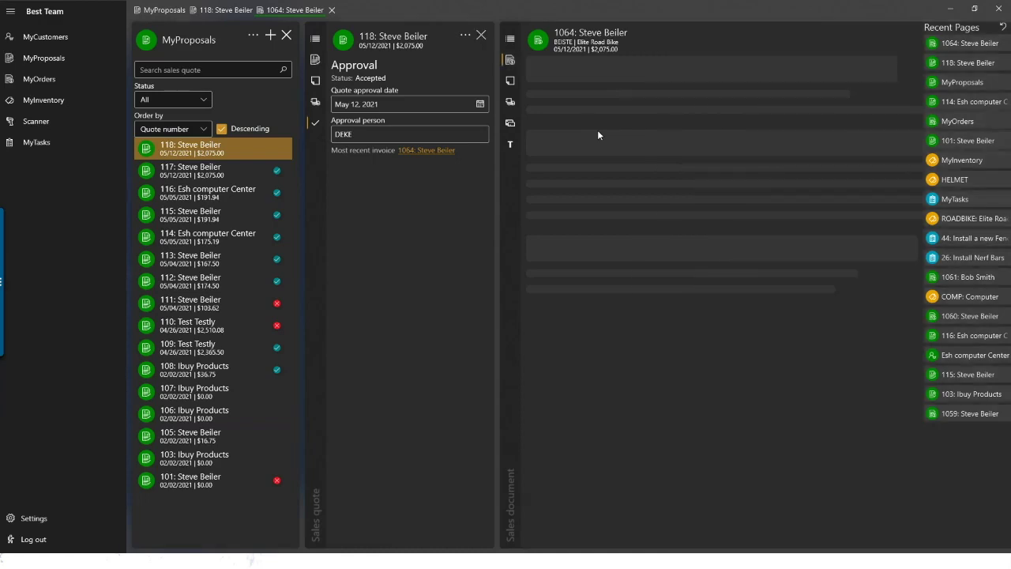
pyautogui.click(481, 36)
pyautogui.click(307, 37)
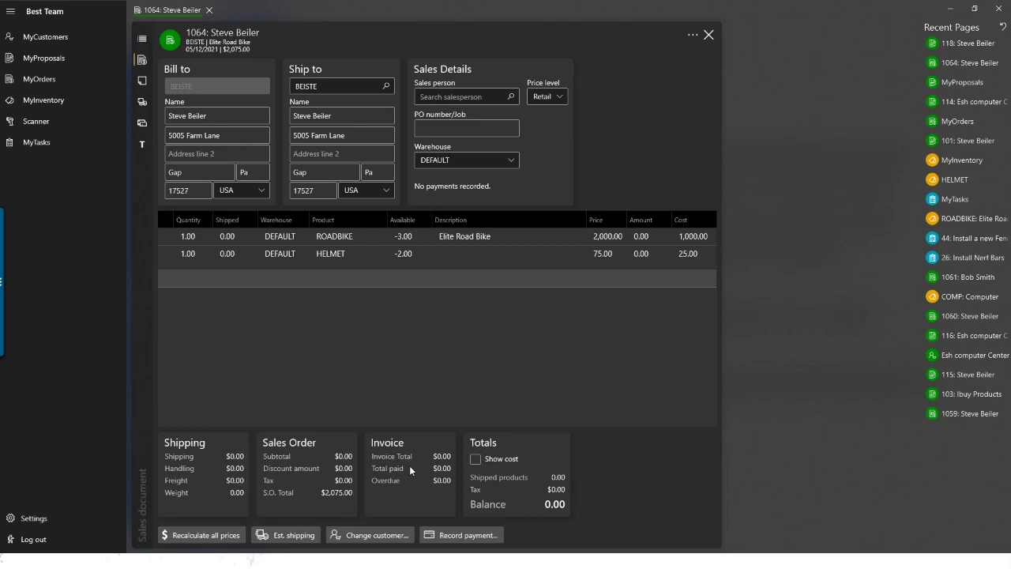
# Step: View and cancel the Change customer dialog, and set the HELMET line's shipped quantity to 1
pyautogui.click(385, 535)
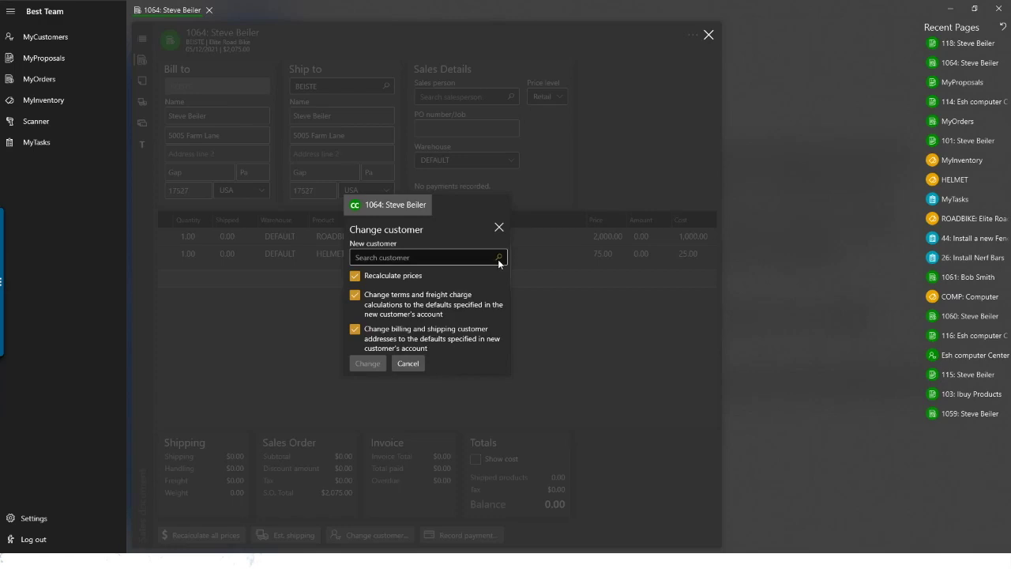
pyautogui.click(408, 363)
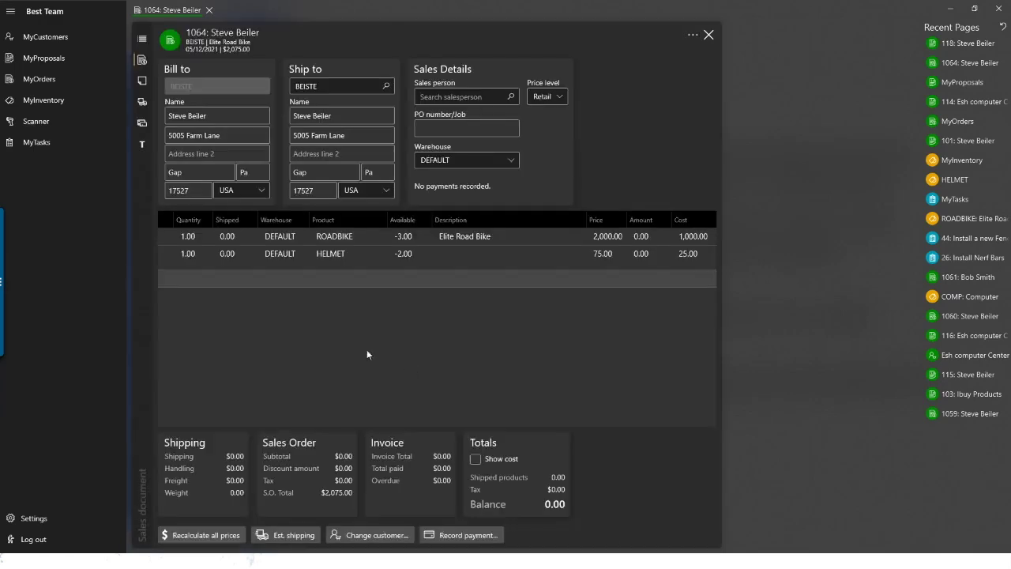
pyautogui.click(228, 237)
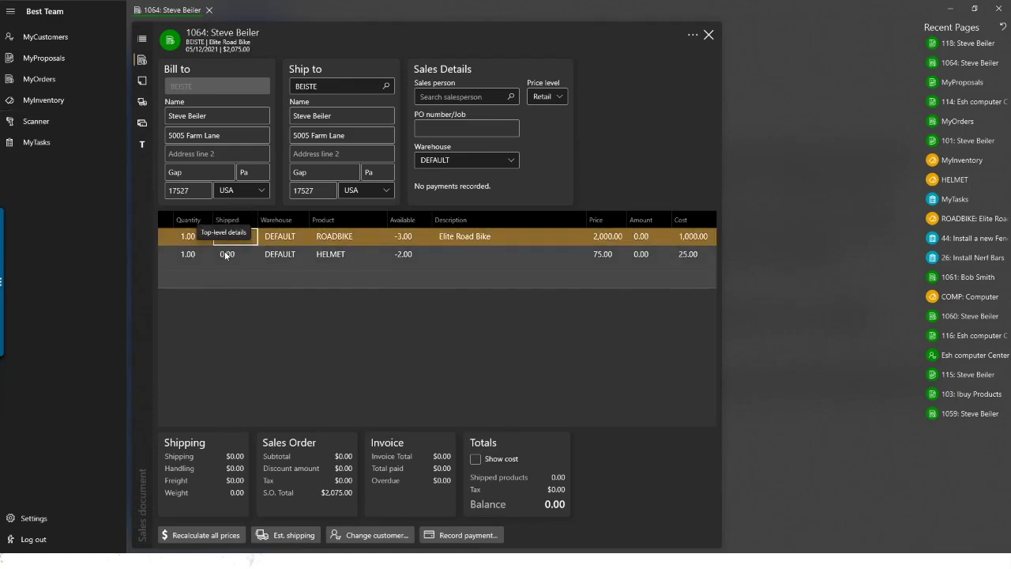
pyautogui.click(225, 254)
pyautogui.click(225, 255)
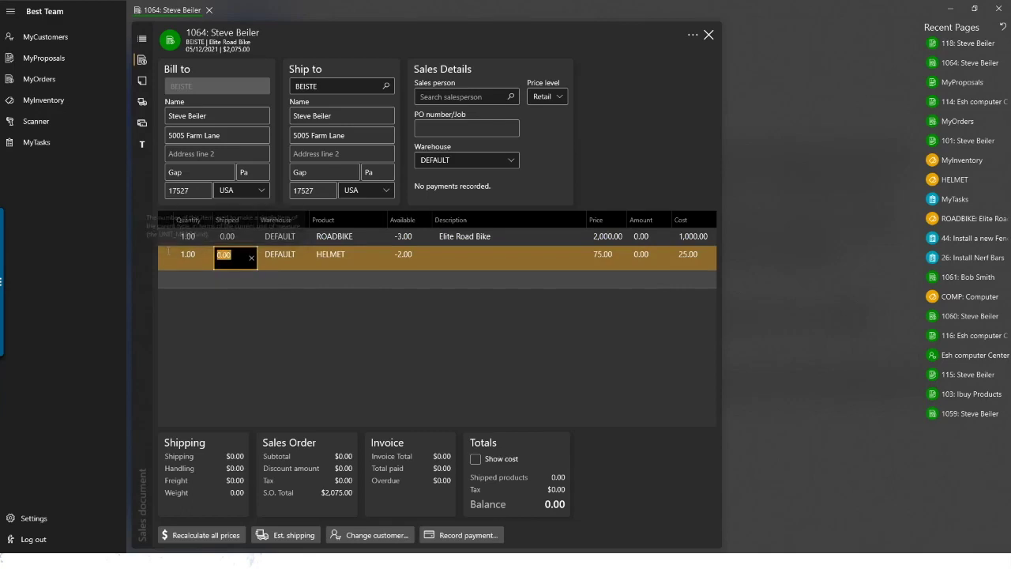
pyautogui.write('1')
pyautogui.press('Tab')
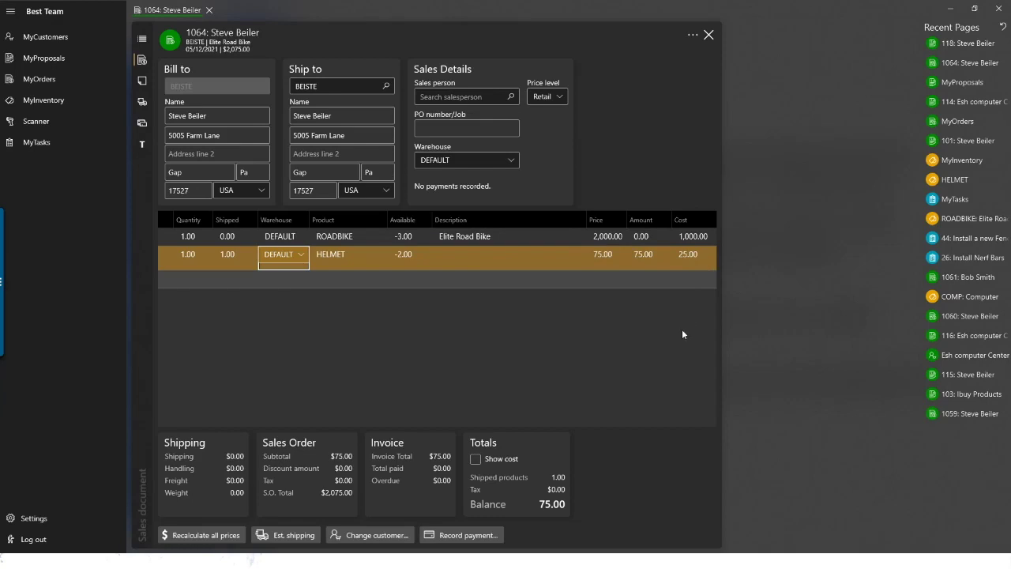
# Step: Check the cost breakdown in the Totals, and review the sales order's Description, Shipment and Payment pages
pyautogui.click(491, 459)
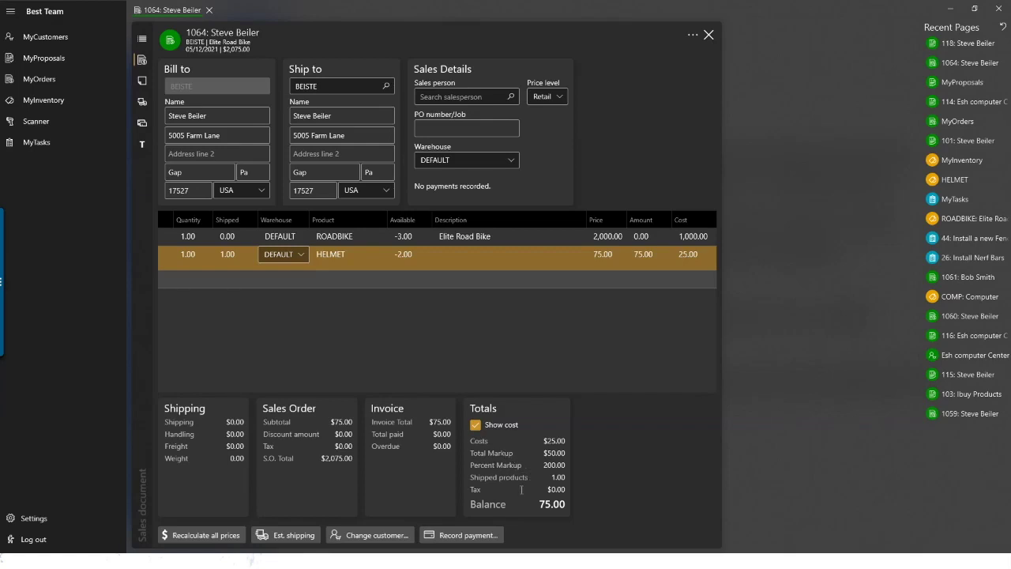
pyautogui.click(509, 425)
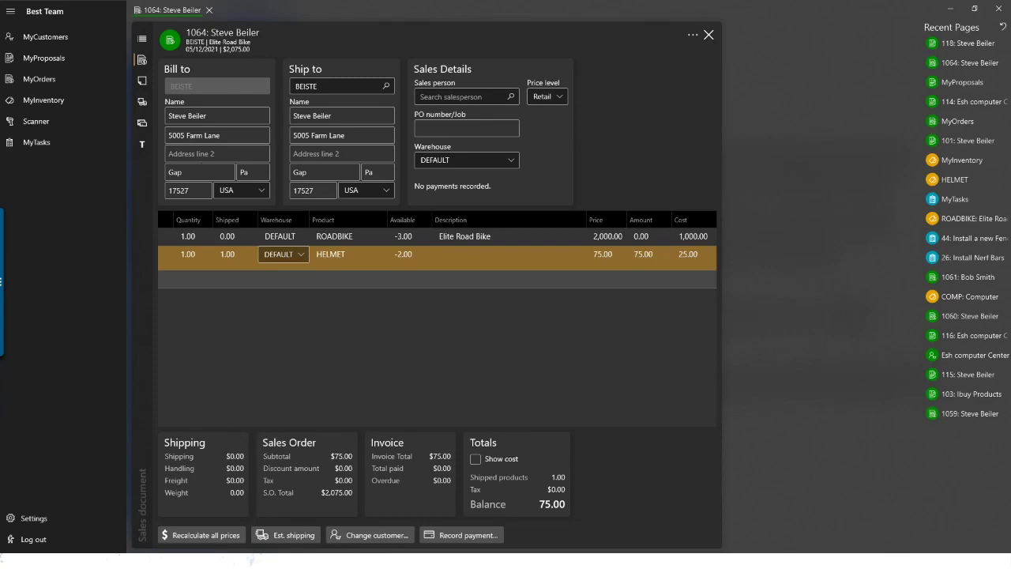
pyautogui.click(142, 81)
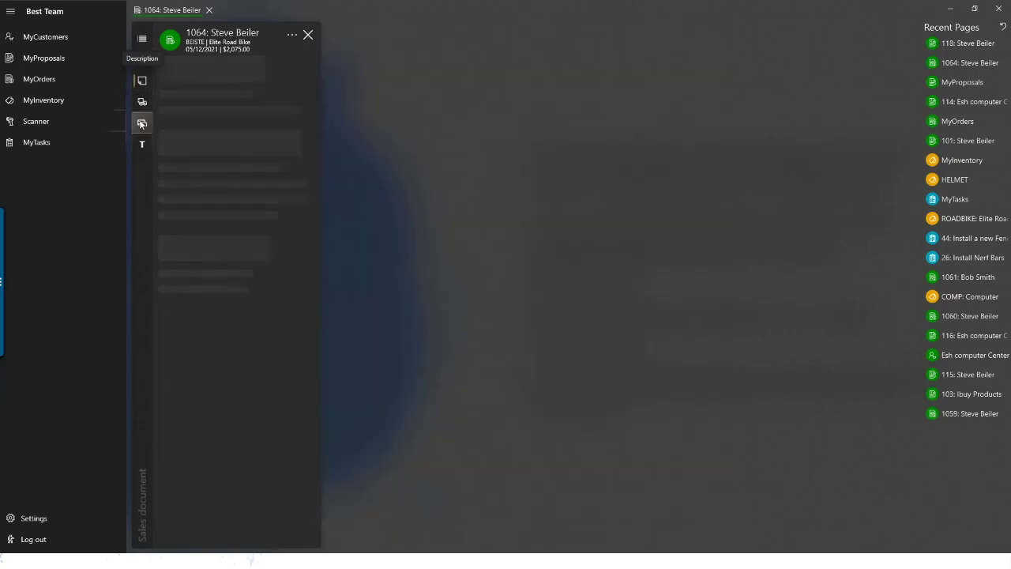
pyautogui.click(141, 124)
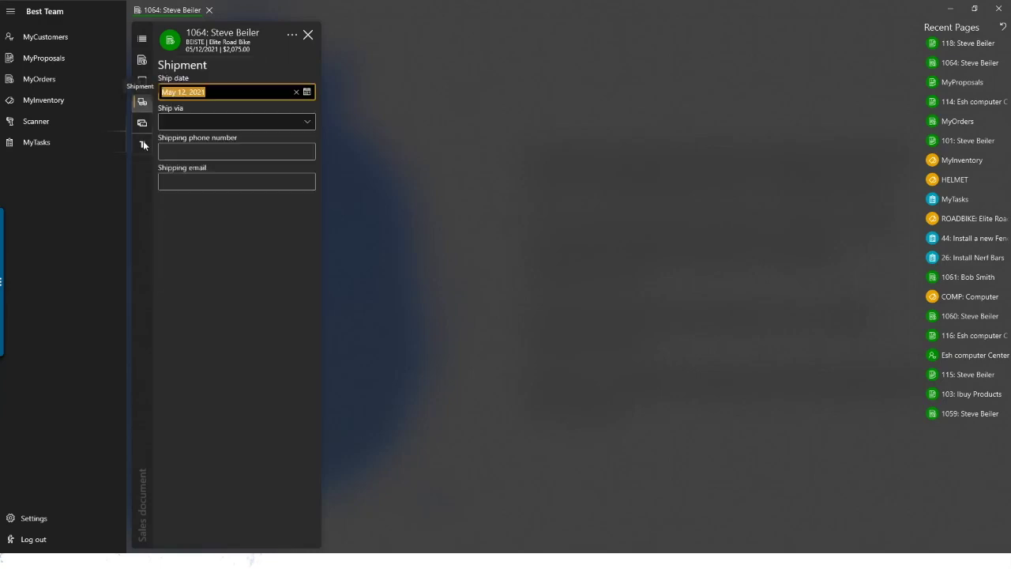
pyautogui.click(148, 122)
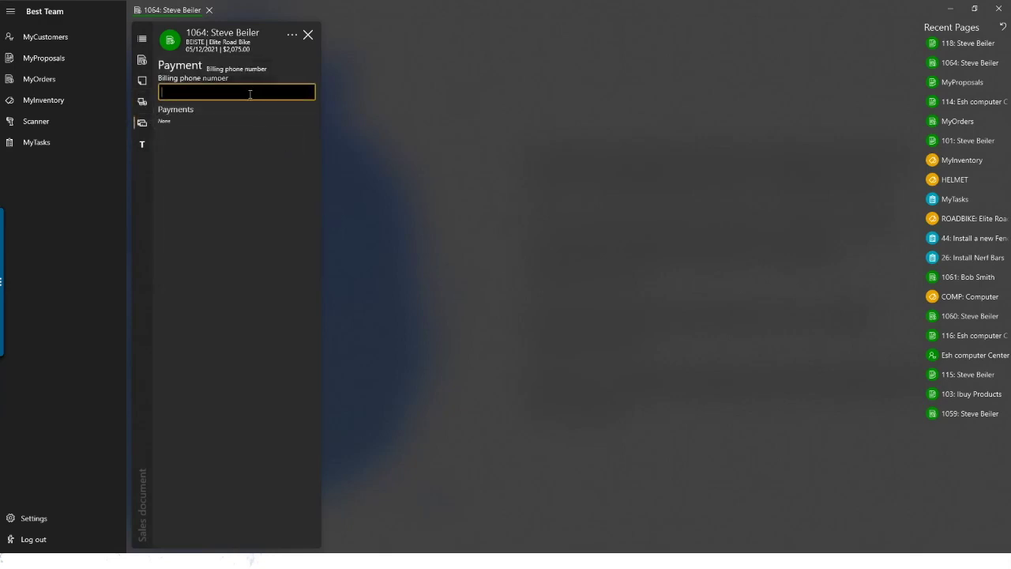
# Step: Start recording a payment from the Sales document page and set its amount to $500.00
pyautogui.click(143, 62)
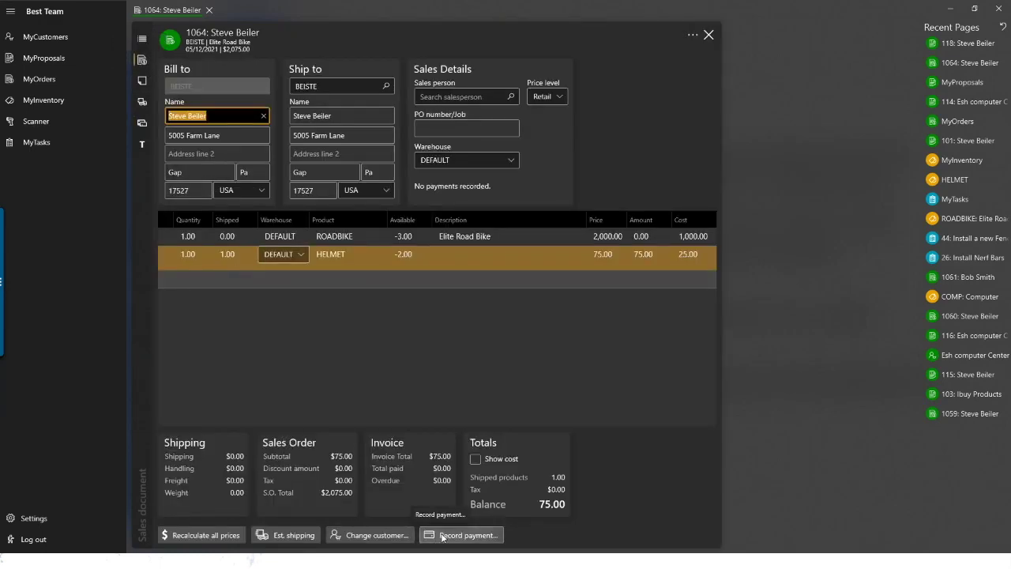
pyautogui.click(441, 536)
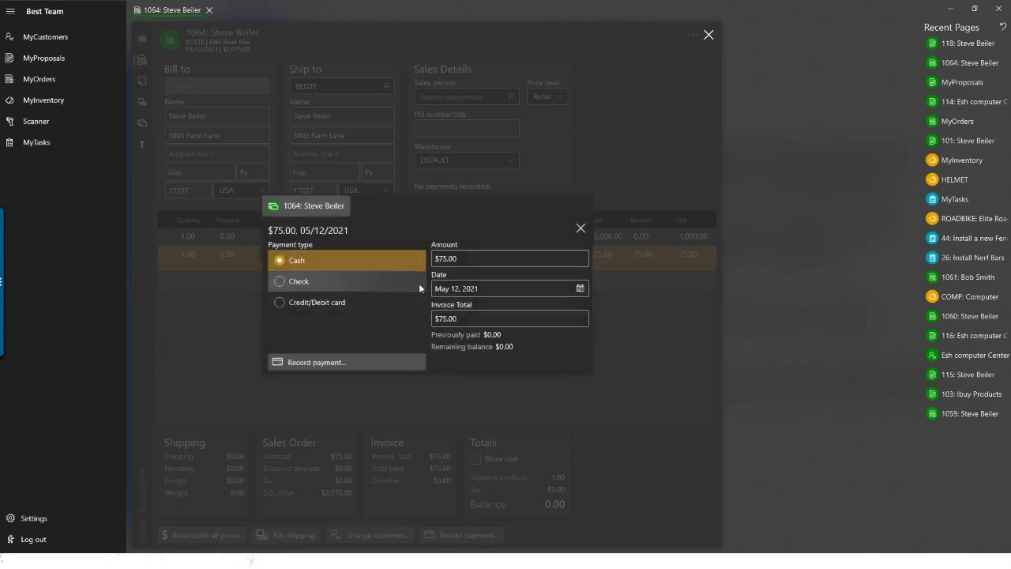
pyautogui.click(502, 259)
pyautogui.moveTo(503, 259); pyautogui.dragTo(388, 256)
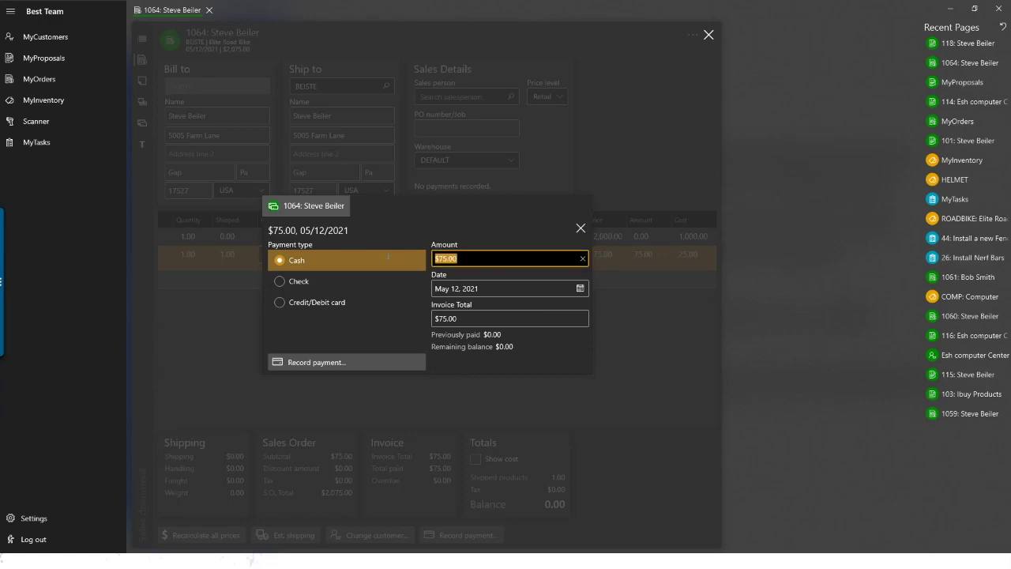
pyautogui.write('500')
pyautogui.press('Tab')
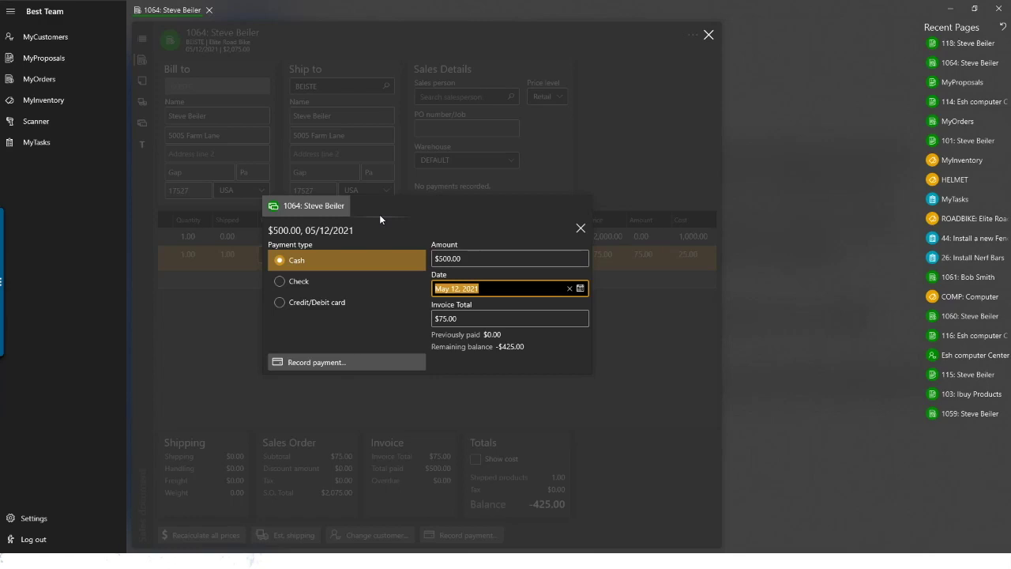
# Step: View the Credit/Debit card payment fields, set the payment type back to Cash, and record the payment
pyautogui.click(299, 302)
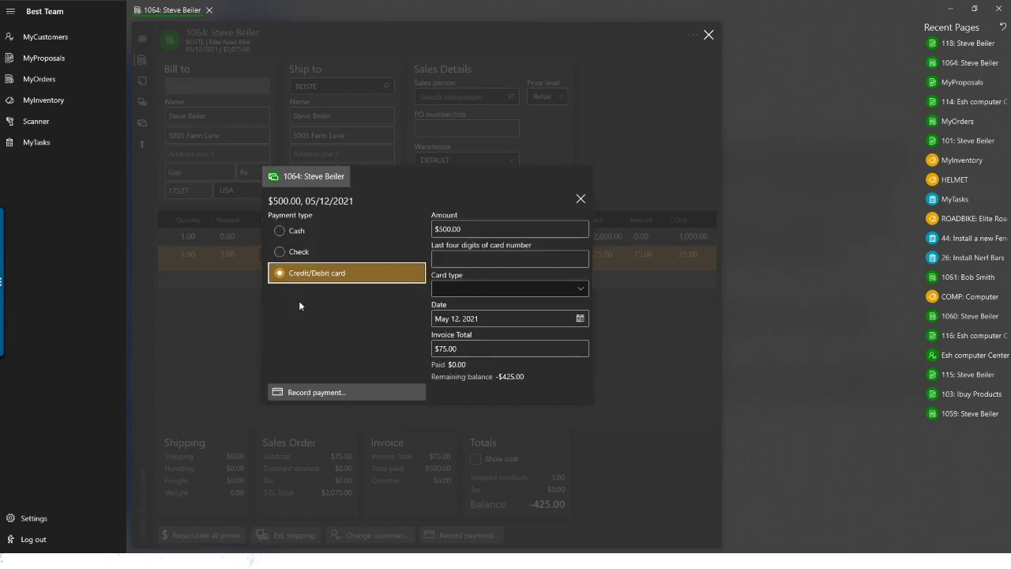
pyautogui.click(453, 259)
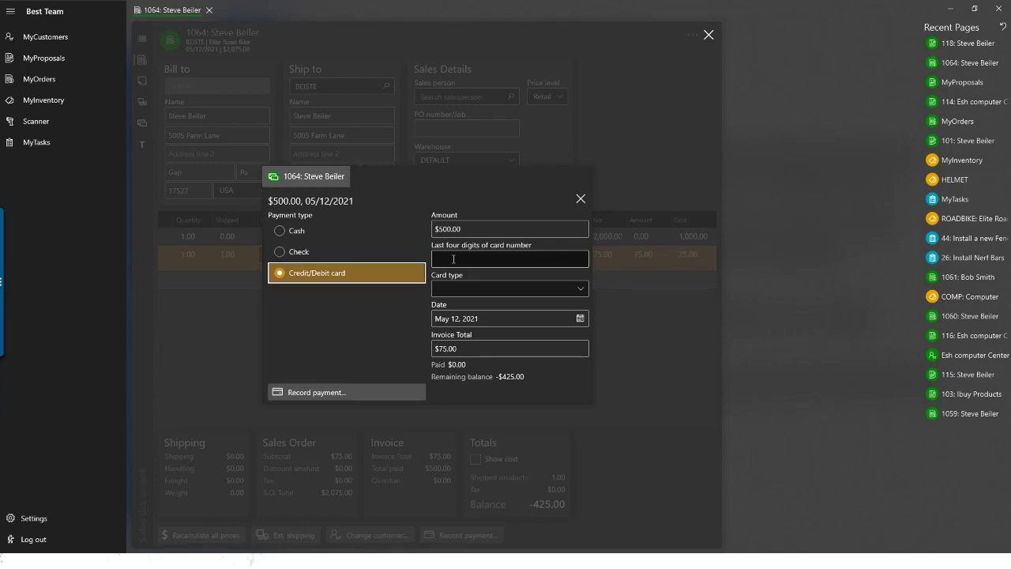
pyautogui.click(281, 230)
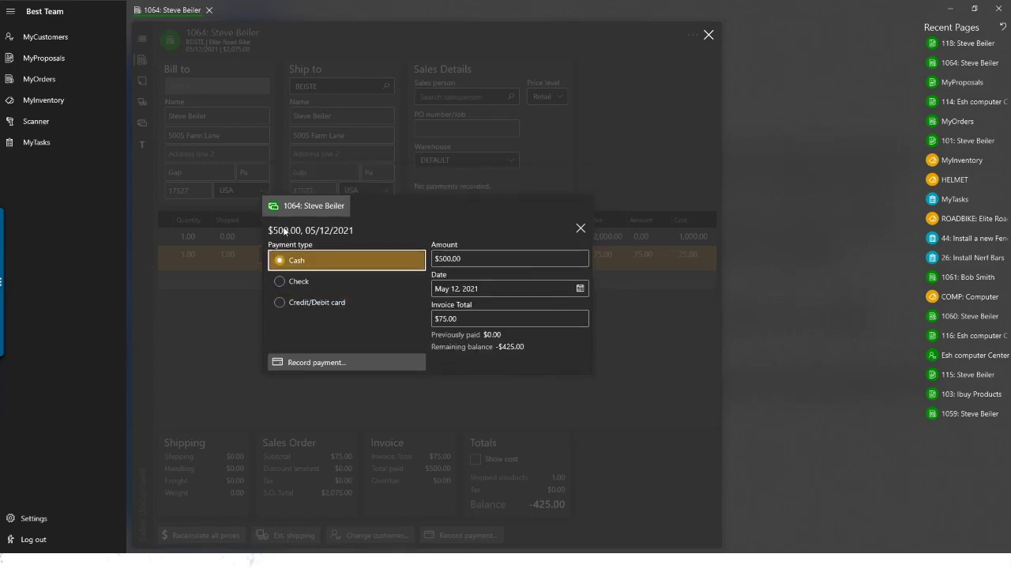
pyautogui.click(343, 362)
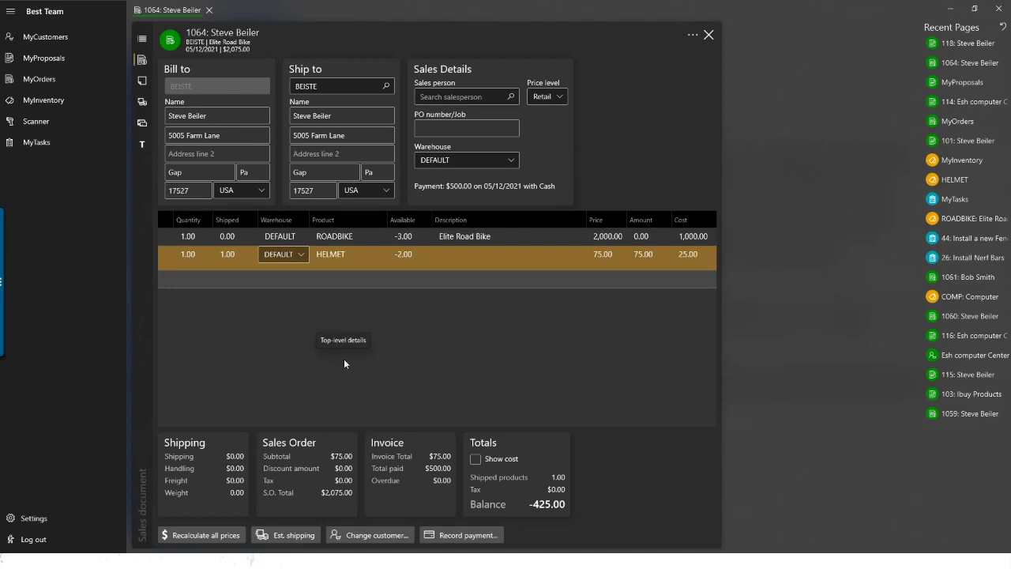
# Step: Examine the recorded payment's amount and date from the Payments page, and return to the Sales document page
pyautogui.click(142, 123)
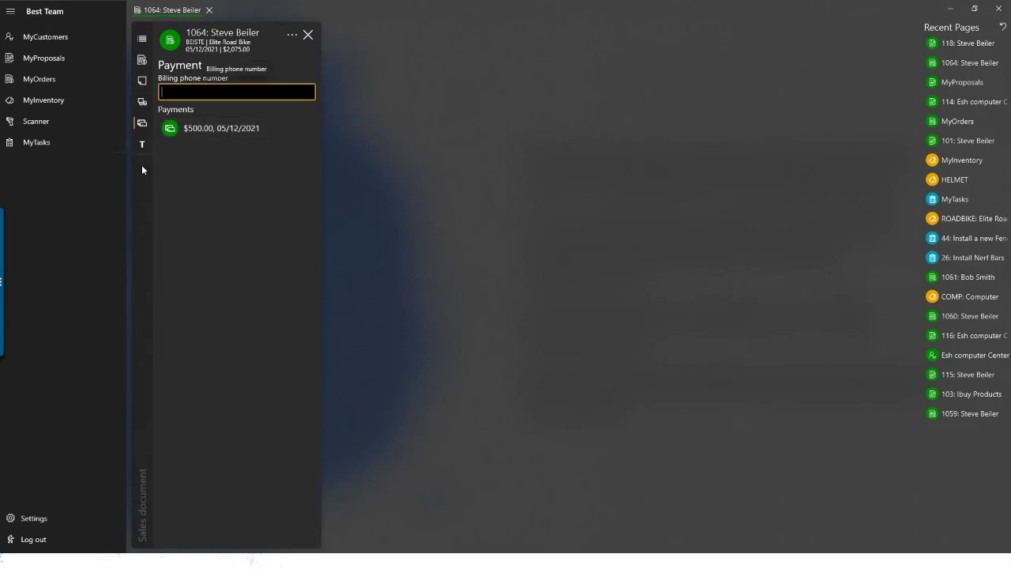
pyautogui.click(199, 127)
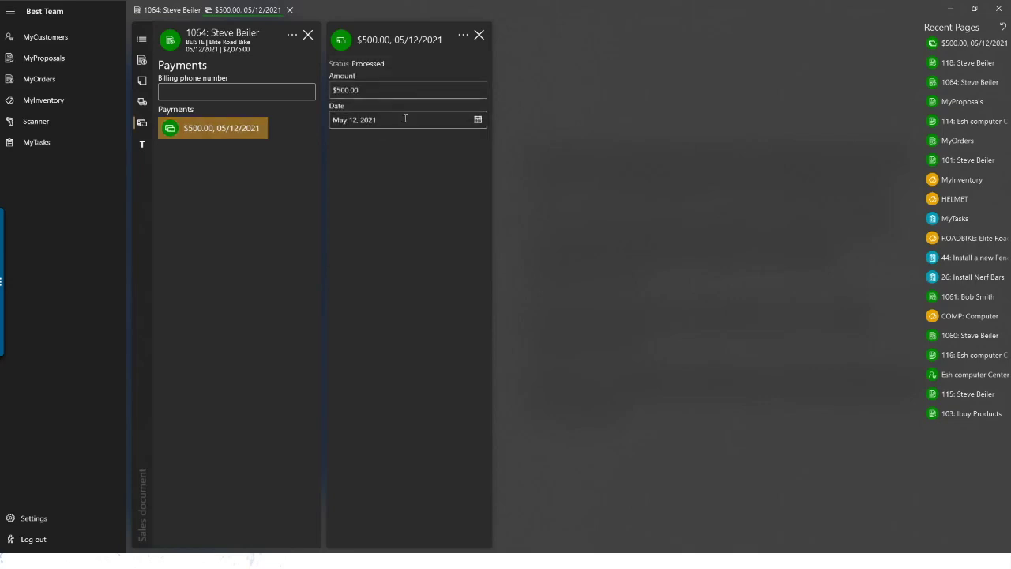
pyautogui.click(391, 90)
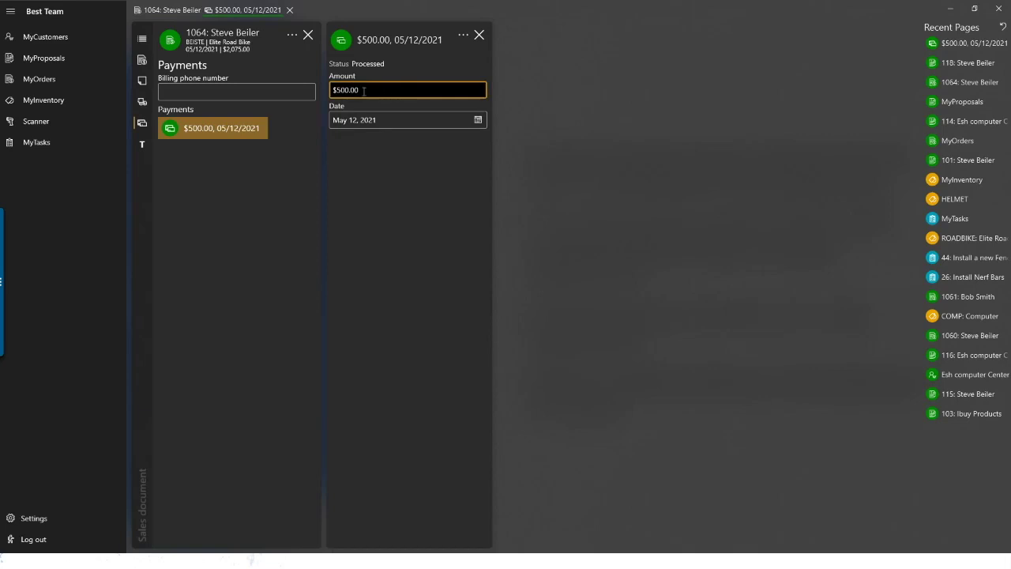
pyautogui.click(432, 120)
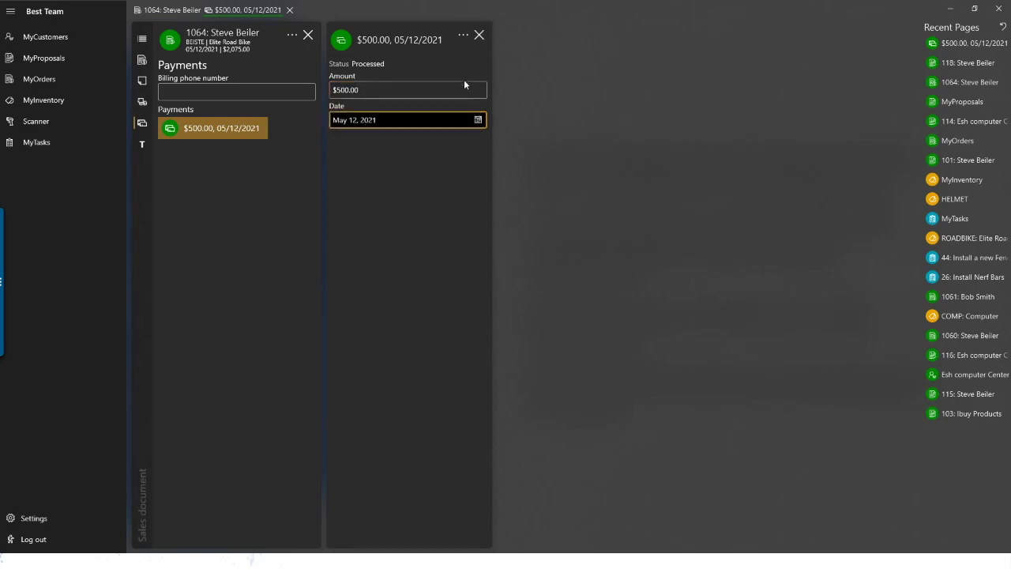
pyautogui.click(478, 36)
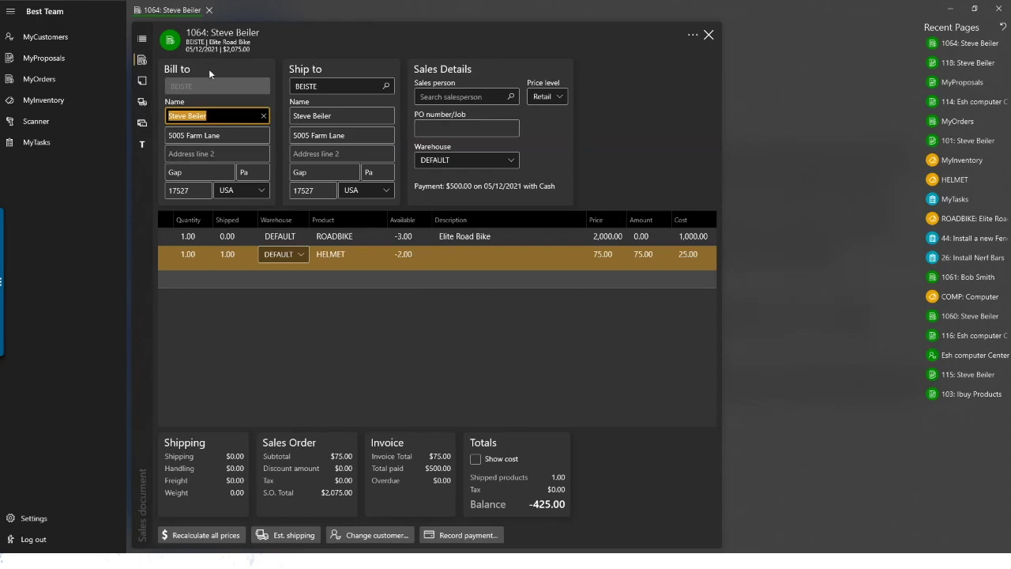
# Step: Close the open proposal in EBMS and search Invoices & SO's for the new sales order by its number
pyautogui.click(200, 41)
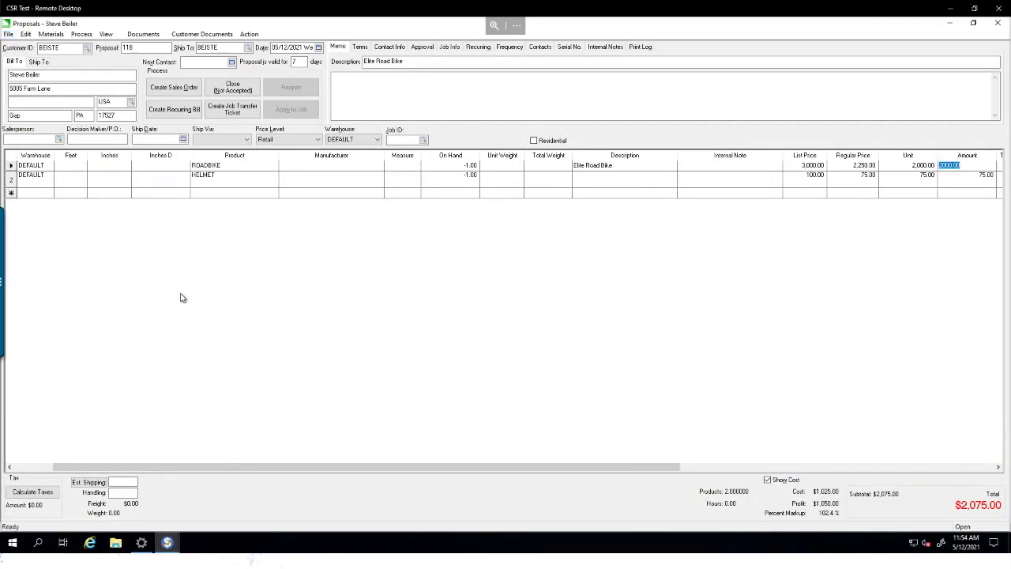
pyautogui.press('Escape')
pyautogui.press('Escape')
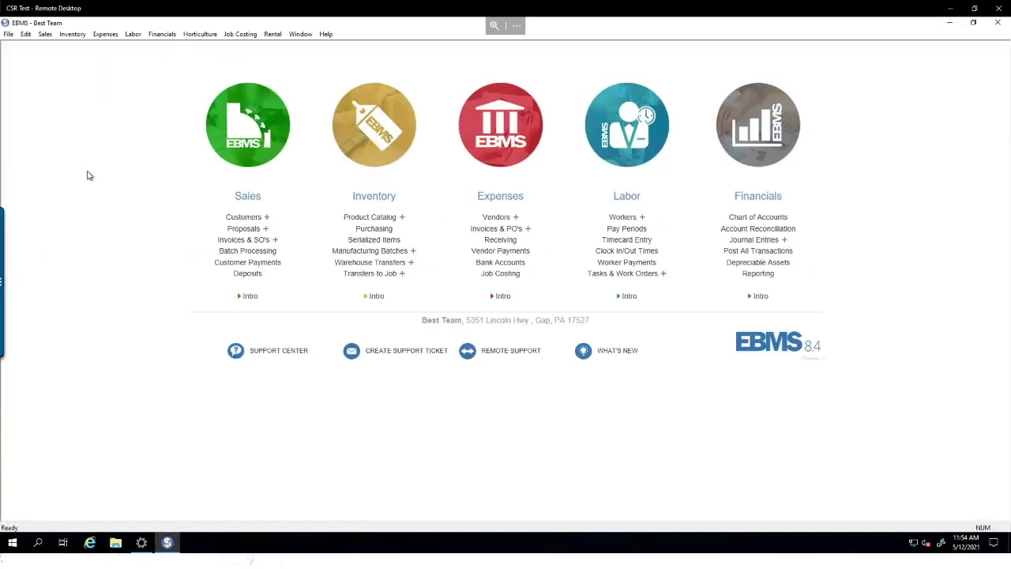
pyautogui.click(247, 241)
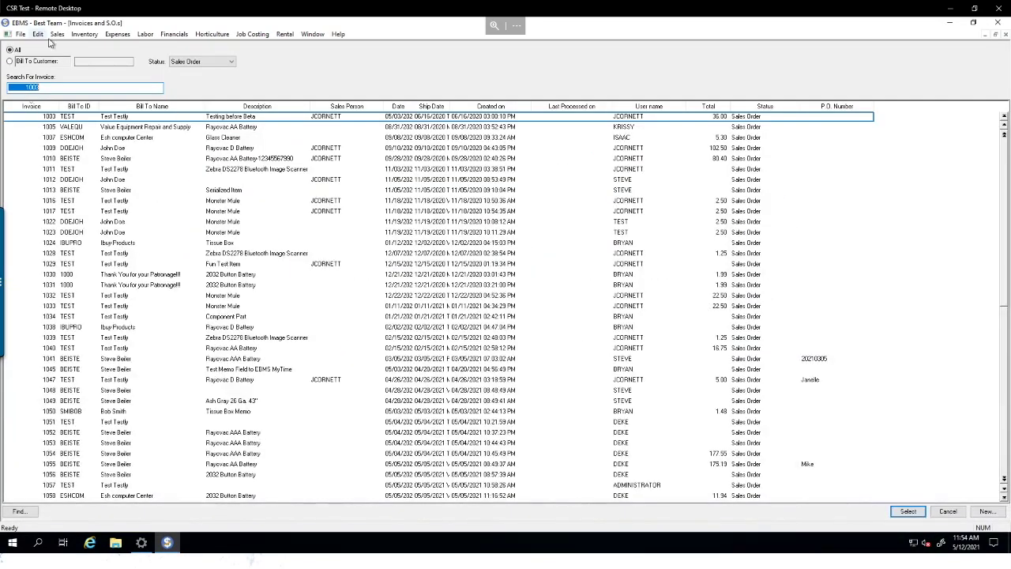
pyautogui.write('1064')
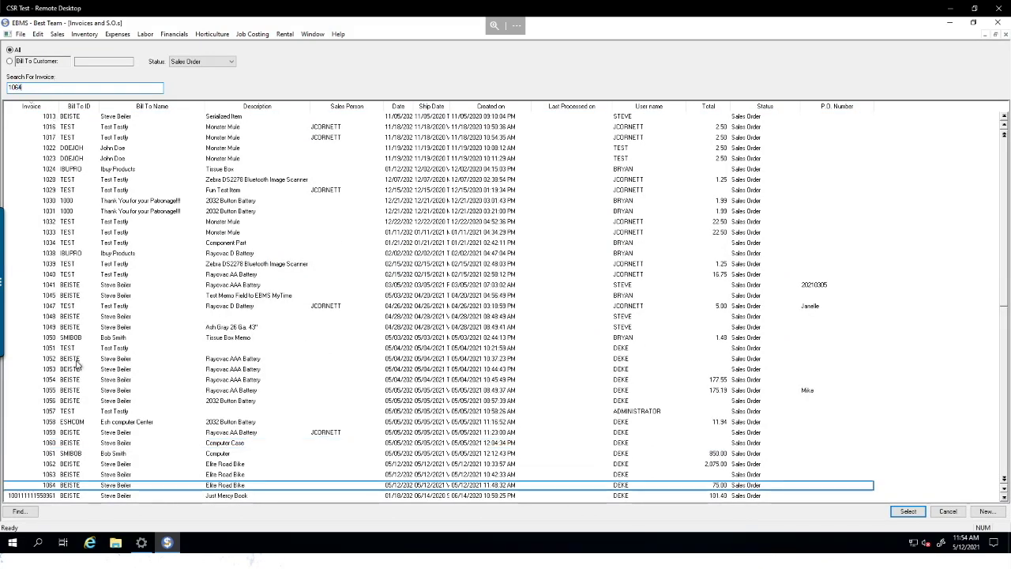
# Step: Open the found sales order in EBMS and check its product lines, shipped quantities and recorded cash payment
pyautogui.click(128, 485)
pyautogui.doubleClick(128, 486)
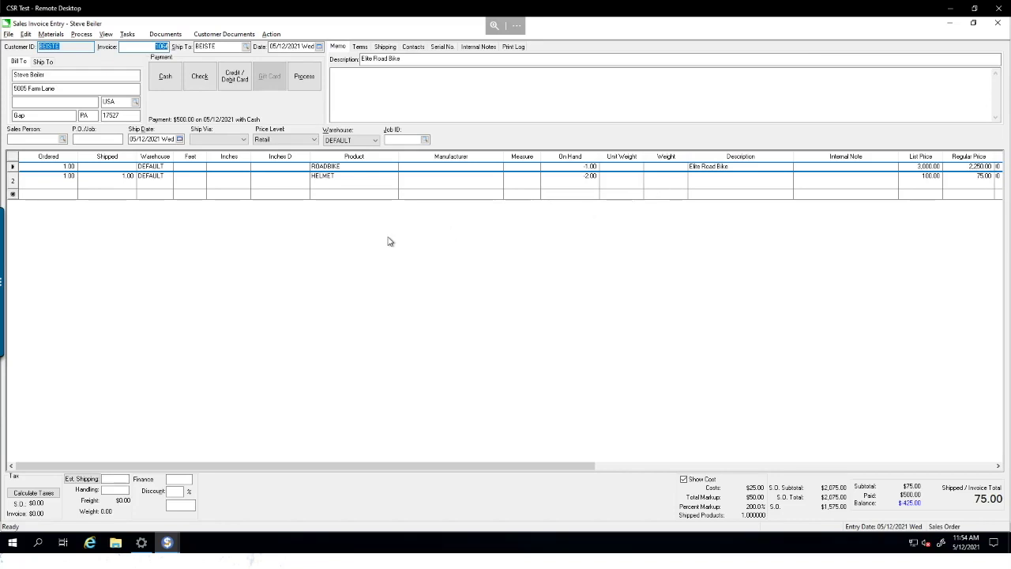
pyautogui.press('alt')
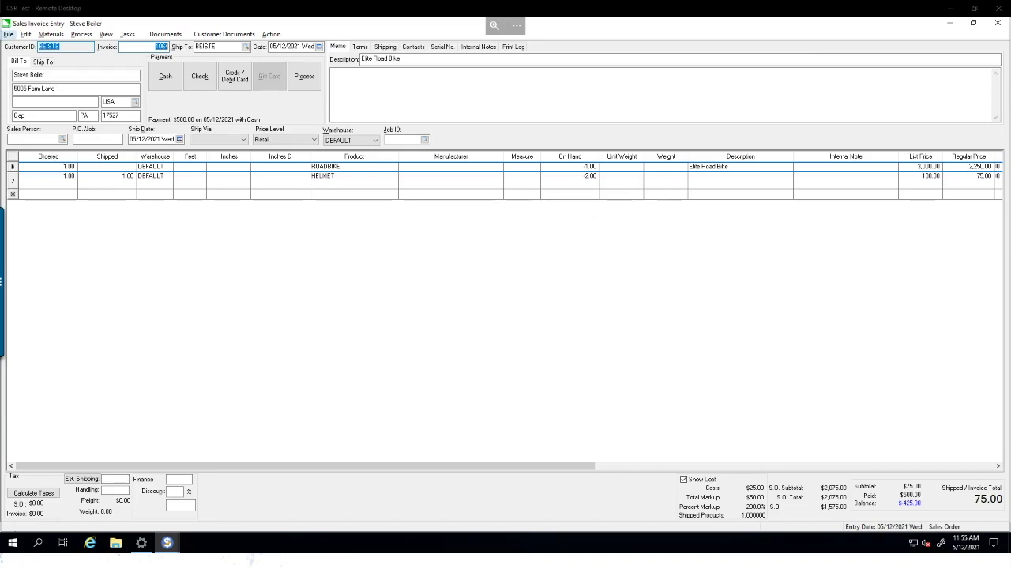
# Step: Switch to the MyEBMS iPhone app and search for "Esh" as the new sales document's Bill to customer
pyautogui.hotkey('alt', 'Tab')
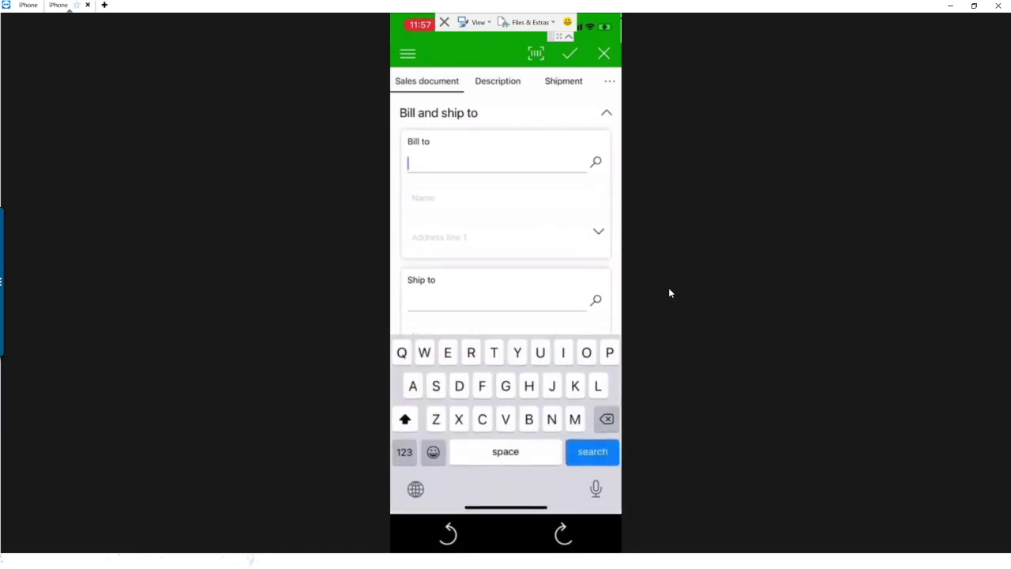
pyautogui.write('Esh')
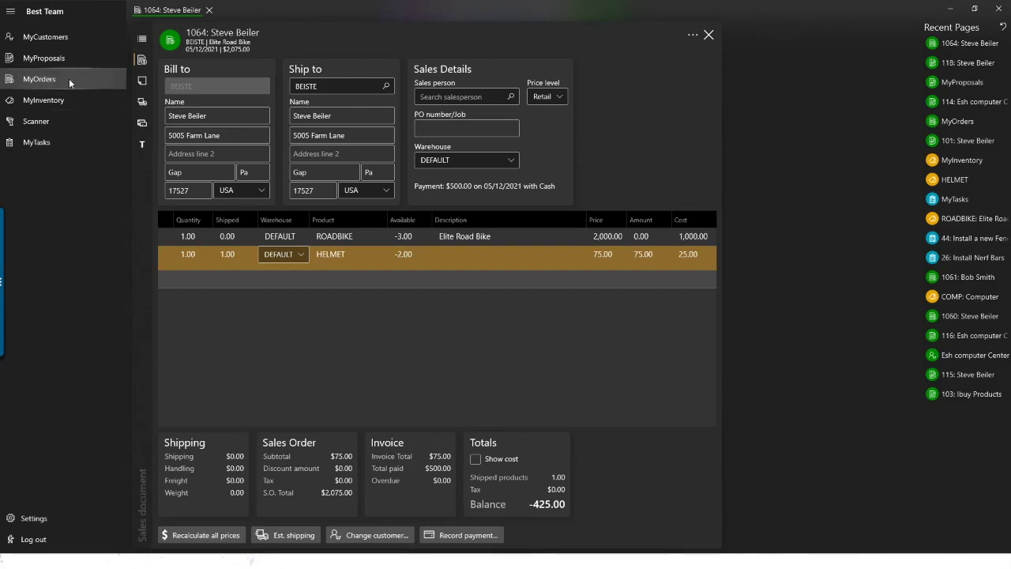
# Step: Create a new sales document from MyOrders in the desktop app, and search by first name to set its Bill to customer
pyautogui.click(40, 79)
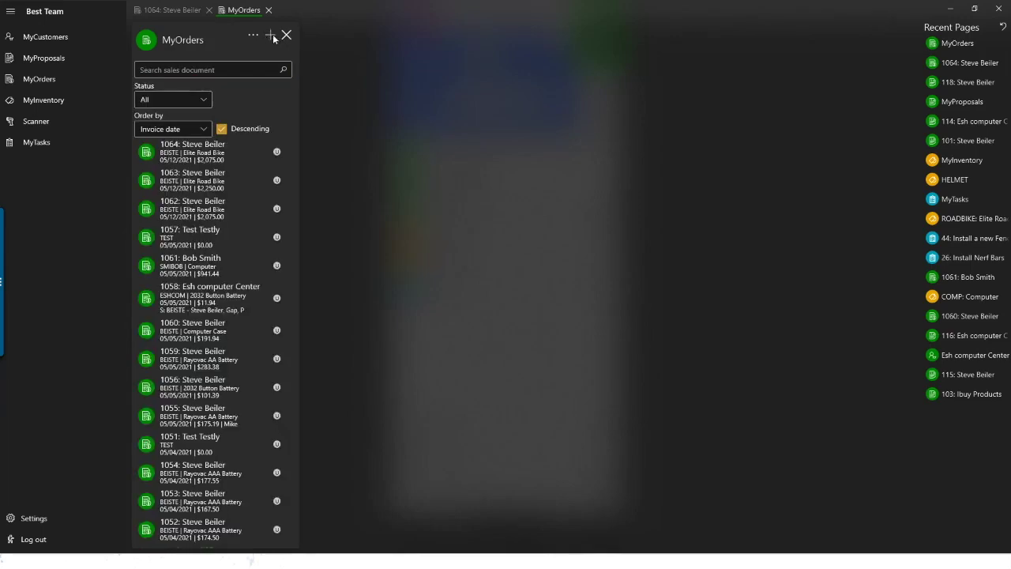
pyautogui.click(271, 38)
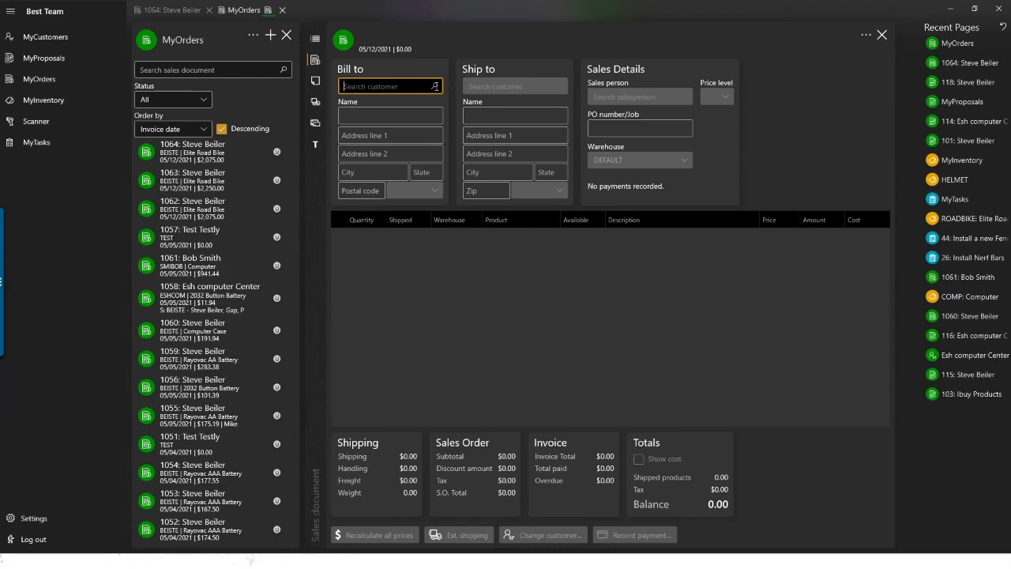
pyautogui.click(422, 85)
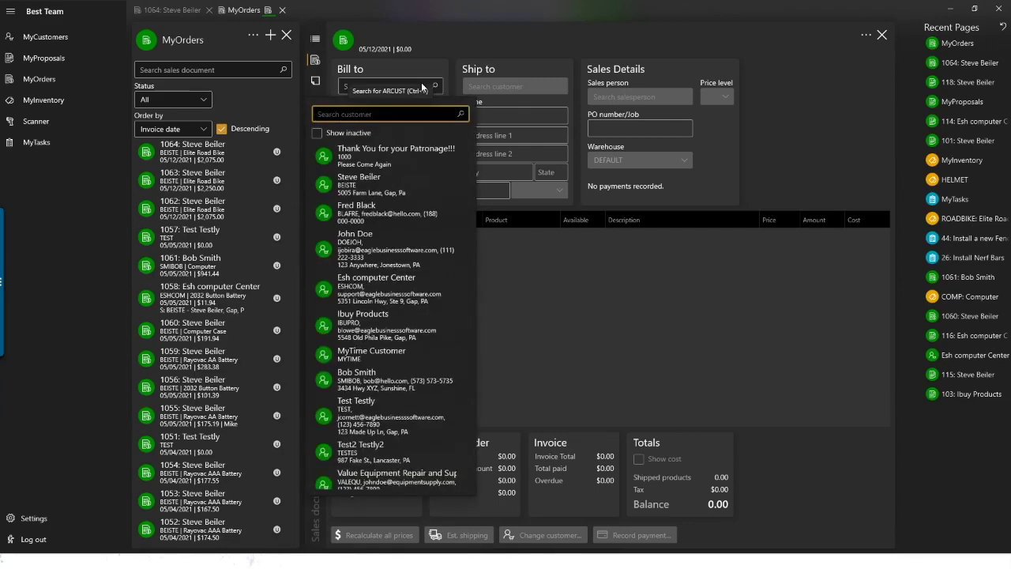
pyautogui.write('Bob')
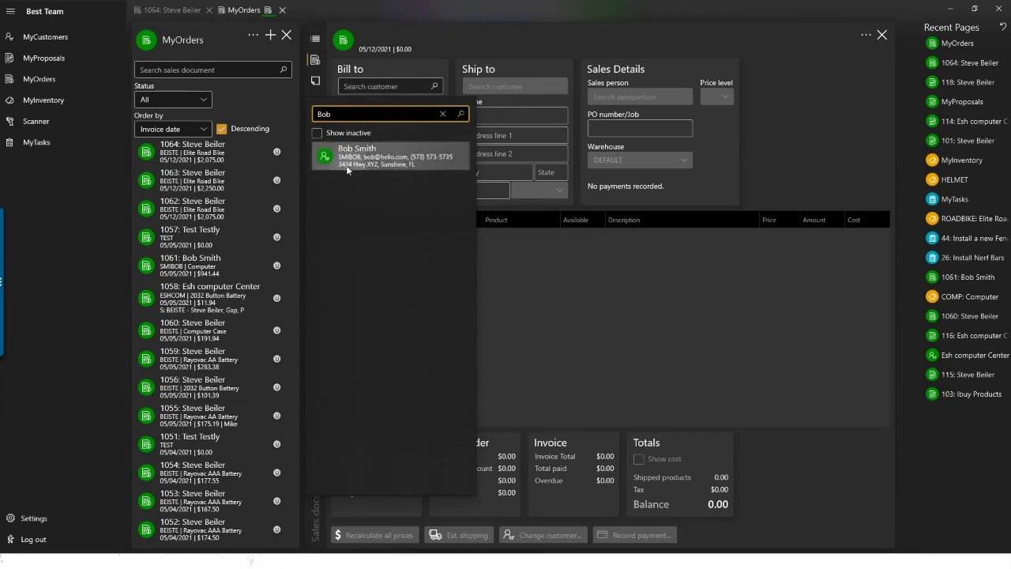
pyautogui.click(346, 165)
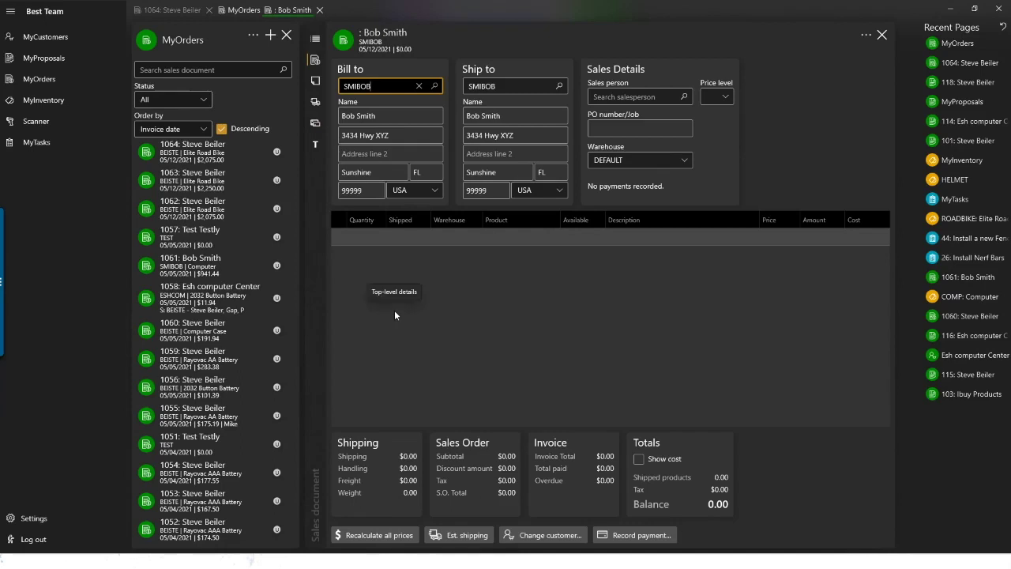
# Step: Add a line to the sales document with quantity 1 and the product ROADBIKE
pyautogui.click(369, 236)
pyautogui.write('1')
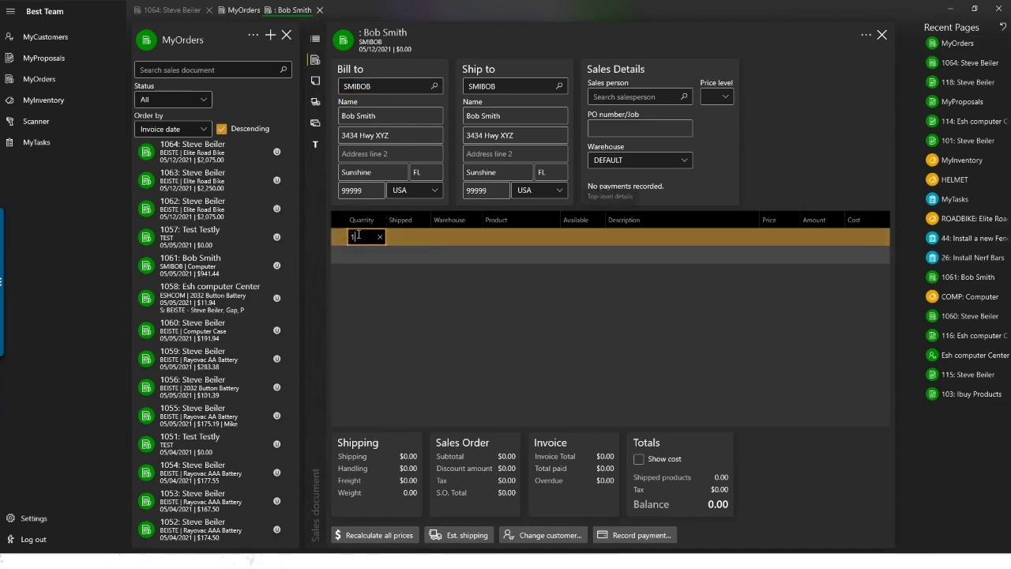
pyautogui.click(407, 236)
pyautogui.click(465, 237)
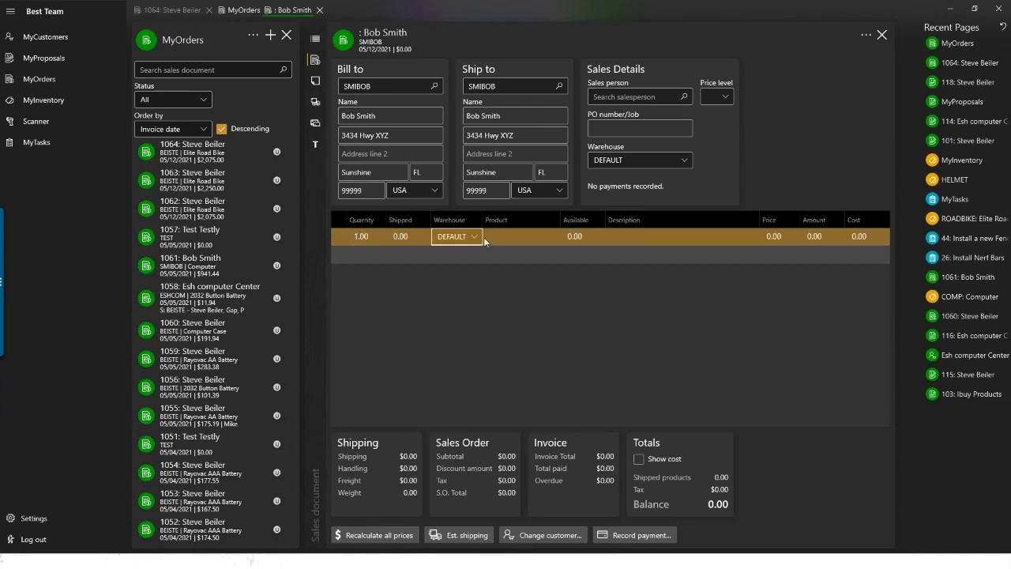
pyautogui.click(501, 236)
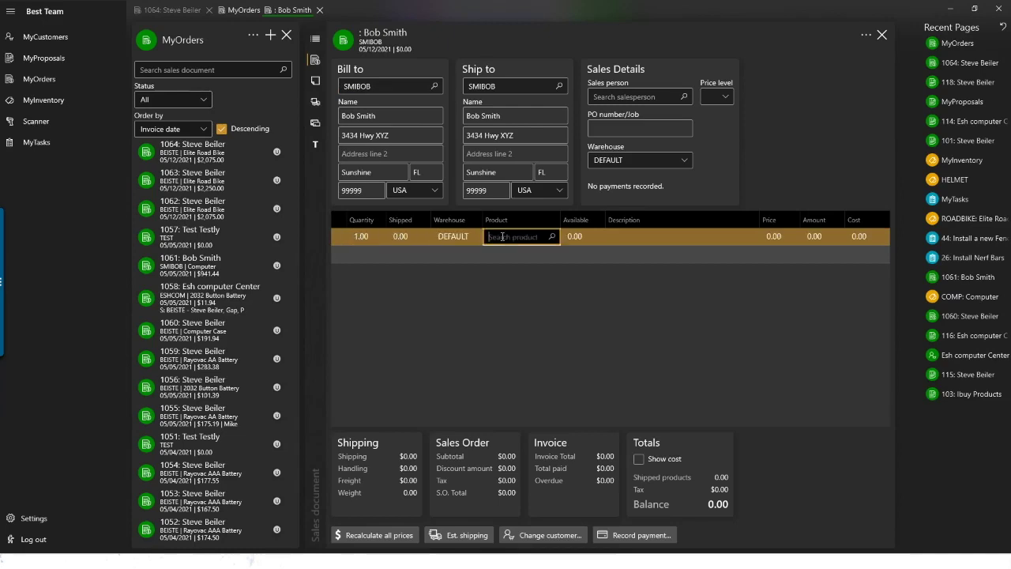
pyautogui.write('ROA')
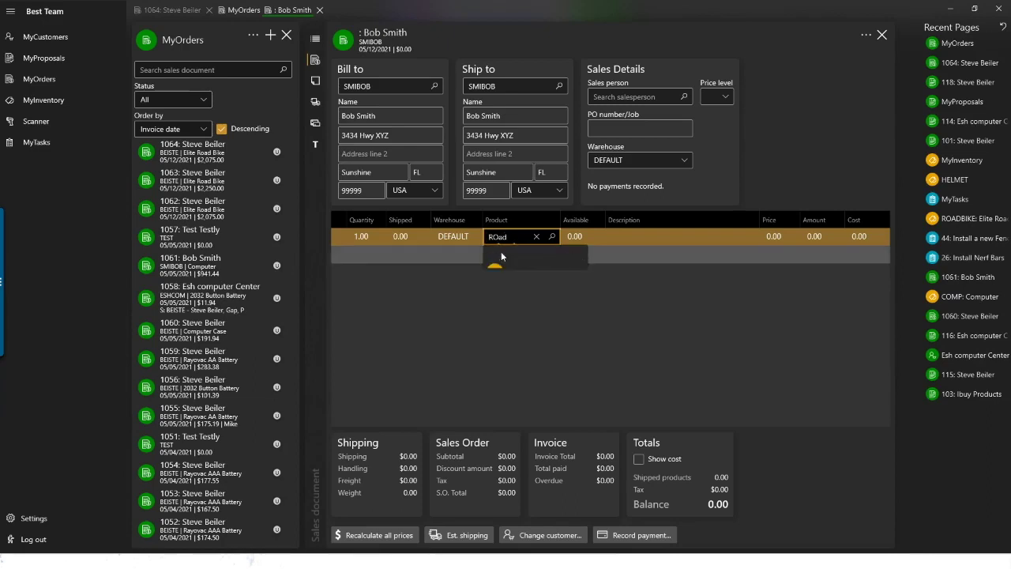
pyautogui.click(501, 251)
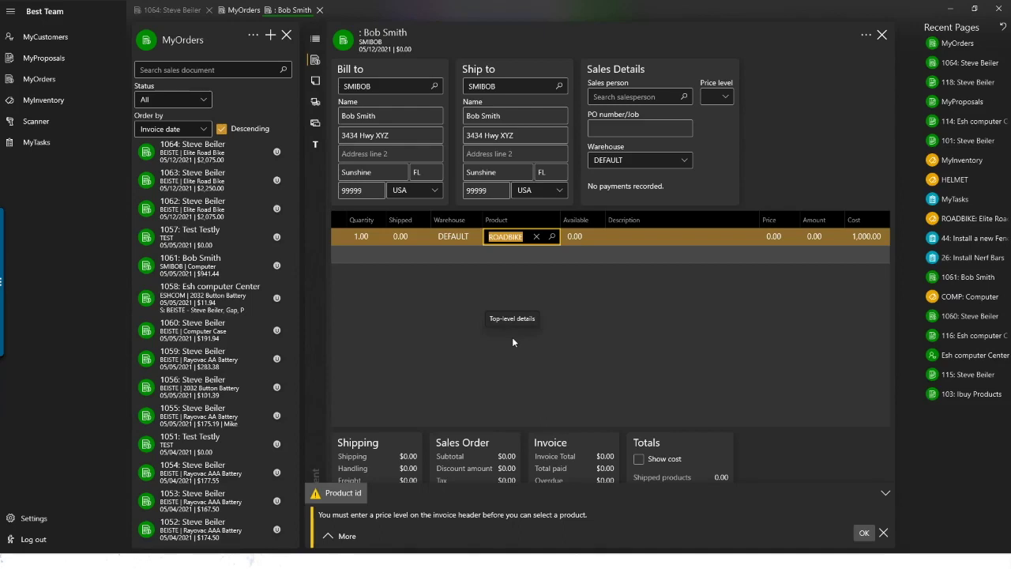
pyautogui.press('Tab')
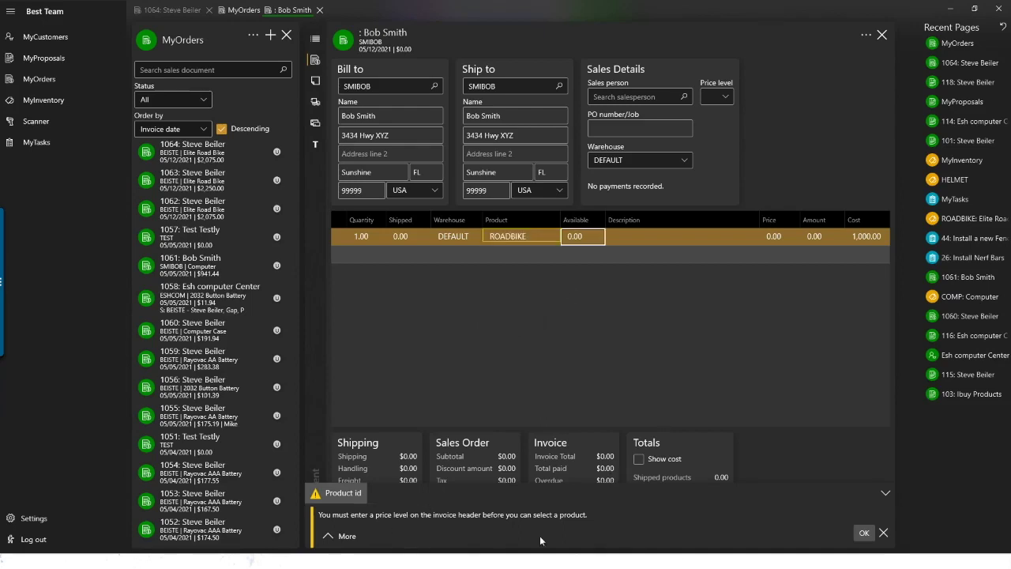
pyautogui.click(863, 532)
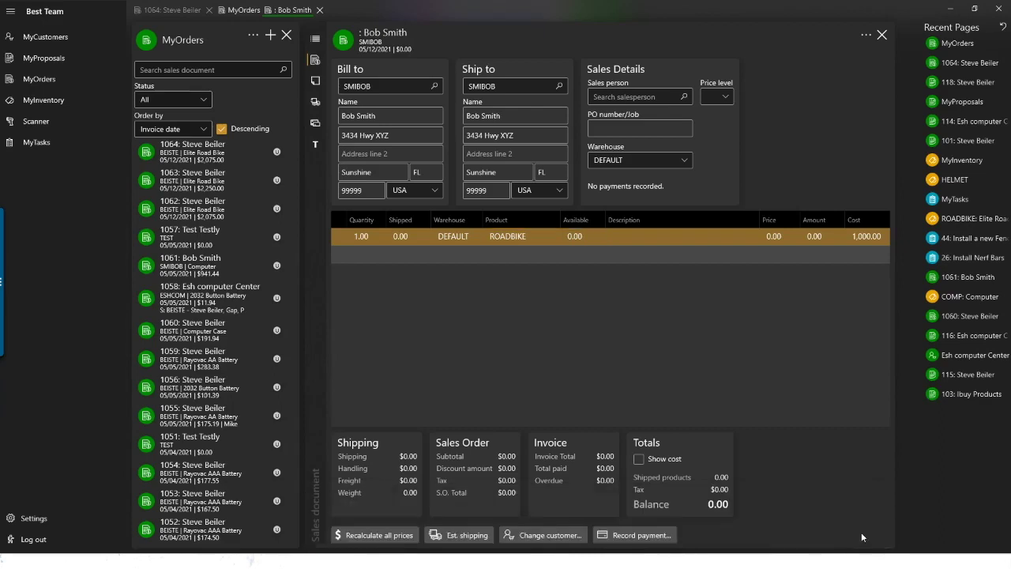
# Step: Search for "Road" in the line's product field and select ROADBIKE again
pyautogui.click(508, 238)
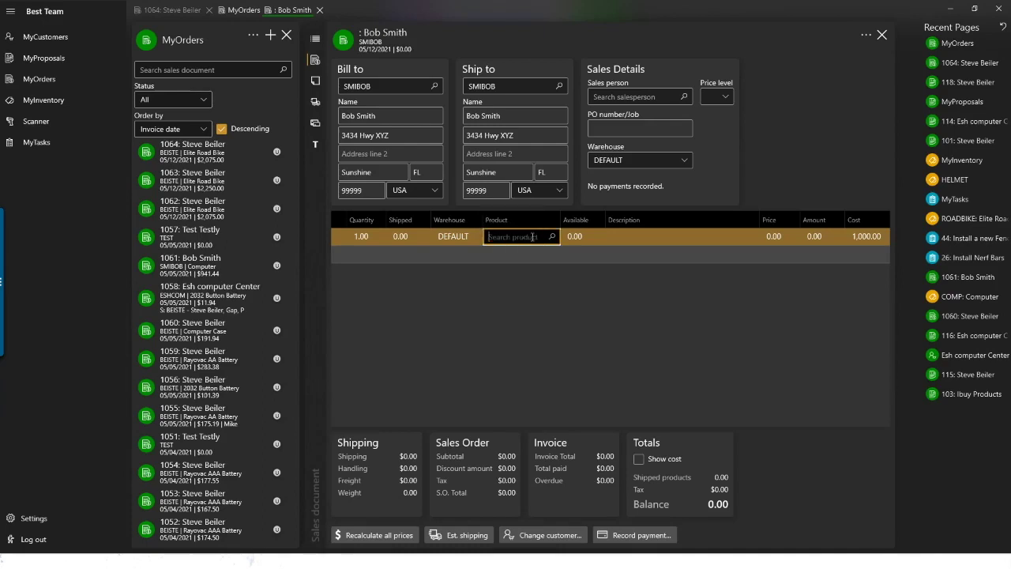
pyautogui.write('Road')
pyautogui.click(526, 256)
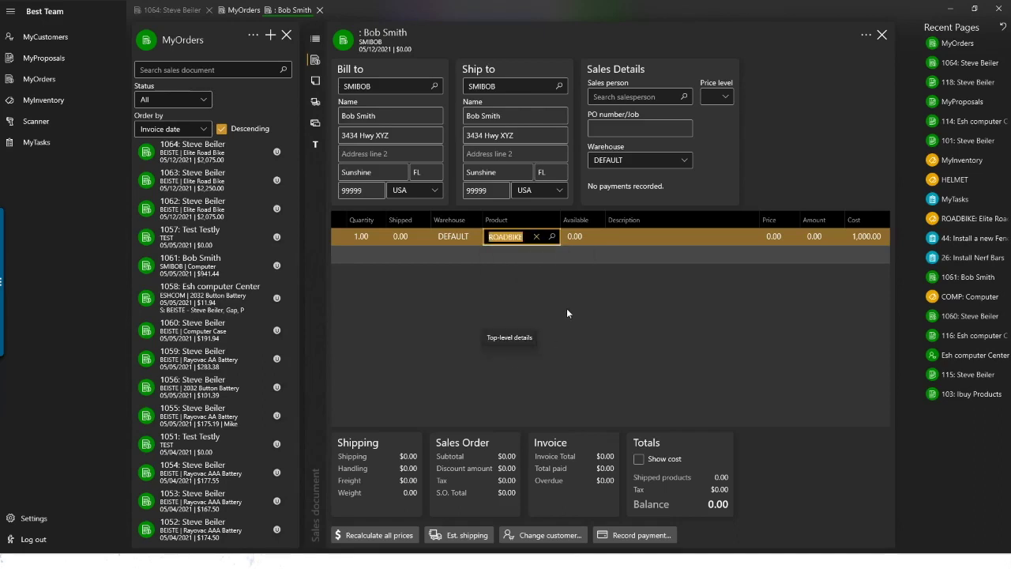
pyautogui.press('Tab')
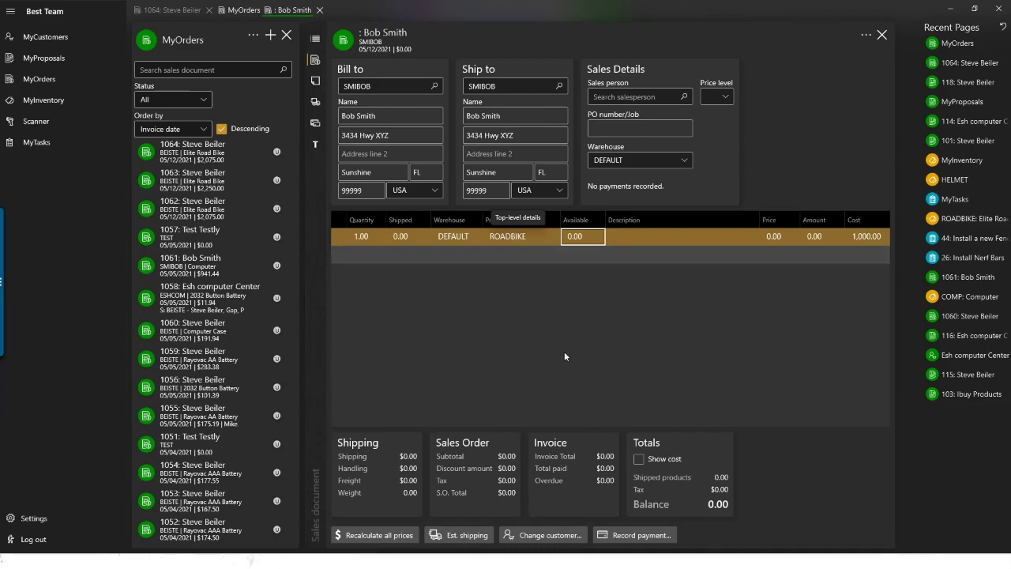
# Step: Try to look up ROADBIKE from its order line, and close the lookup page and the sales order
pyautogui.rightClick(507, 236)
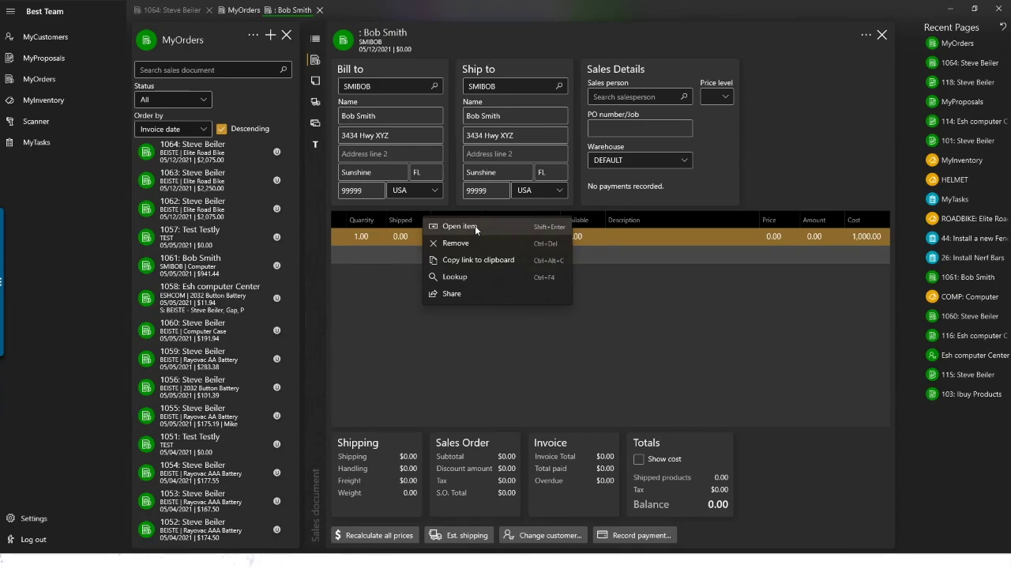
pyautogui.click(464, 277)
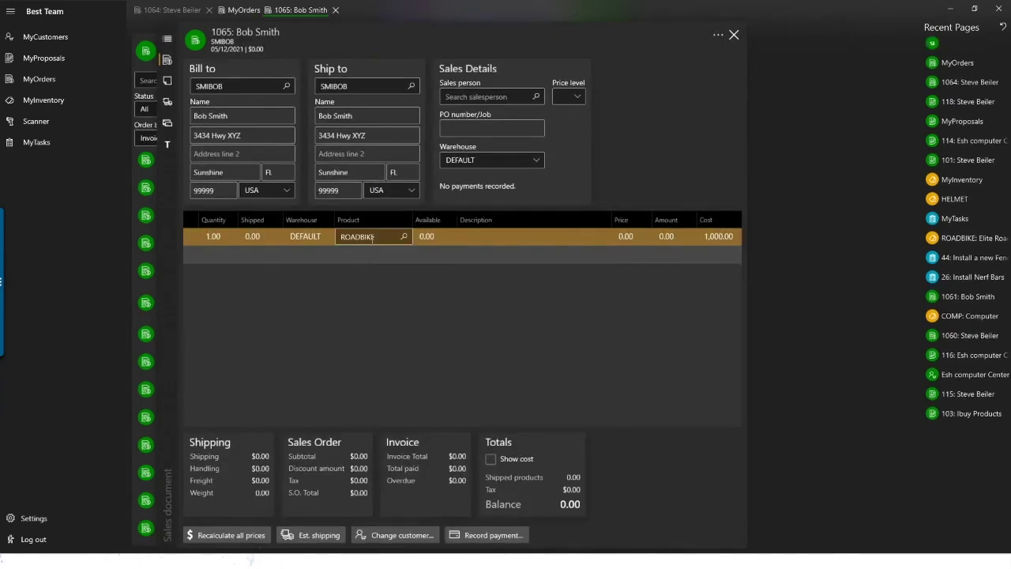
pyautogui.click(373, 237)
pyautogui.rightClick(373, 237)
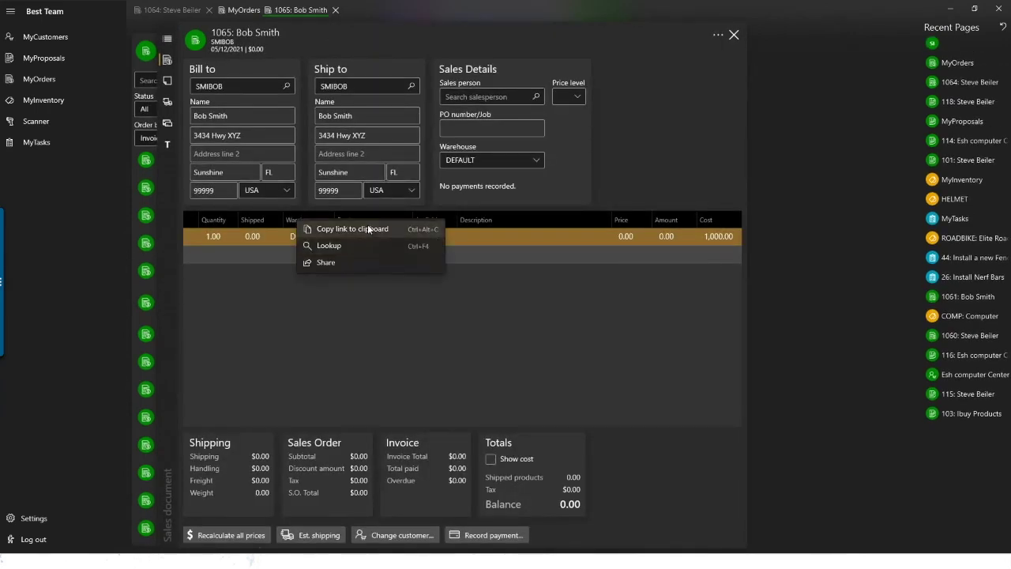
pyautogui.click(359, 244)
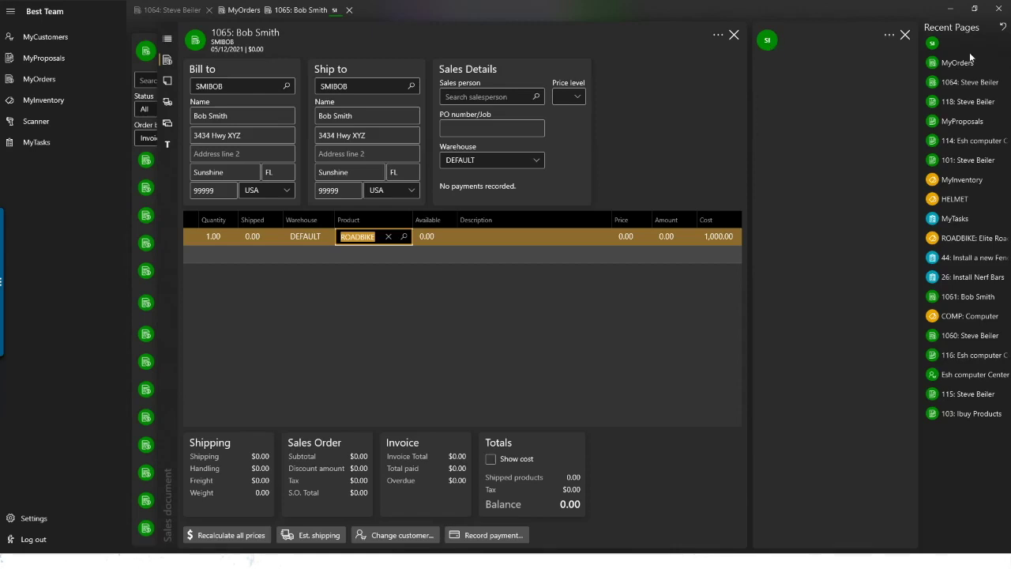
pyautogui.click(906, 34)
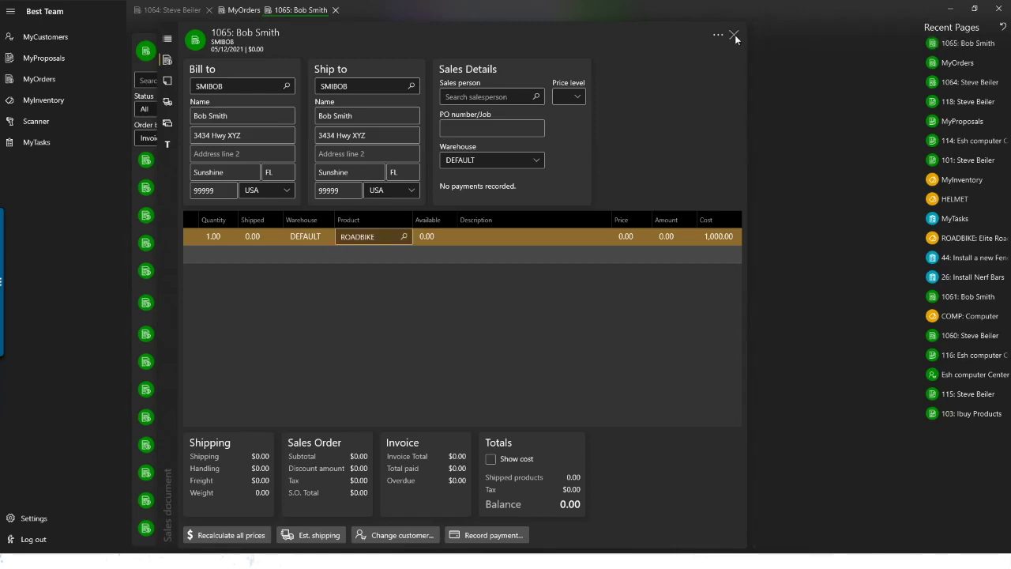
pyautogui.click(734, 35)
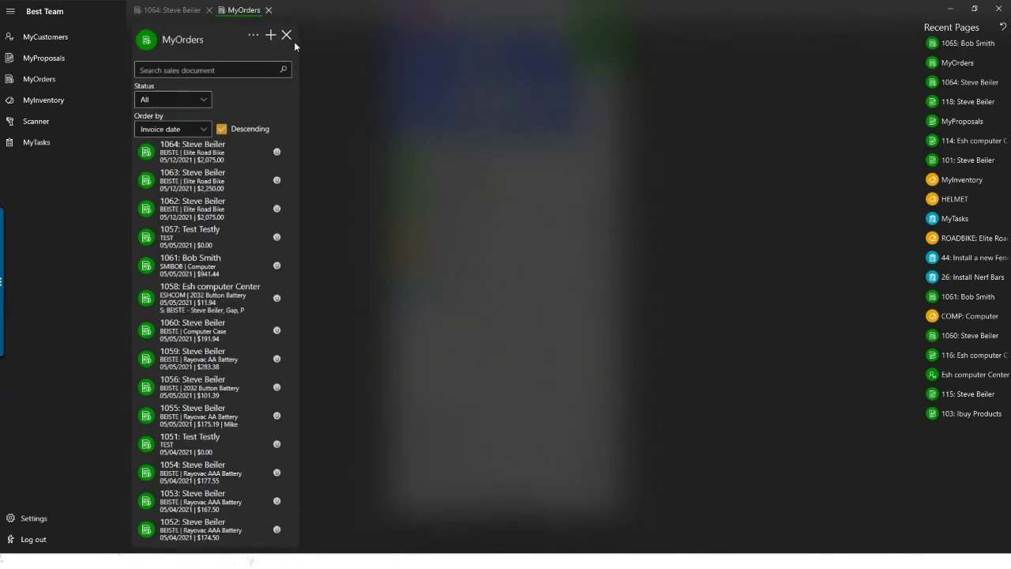
pyautogui.click(358, 92)
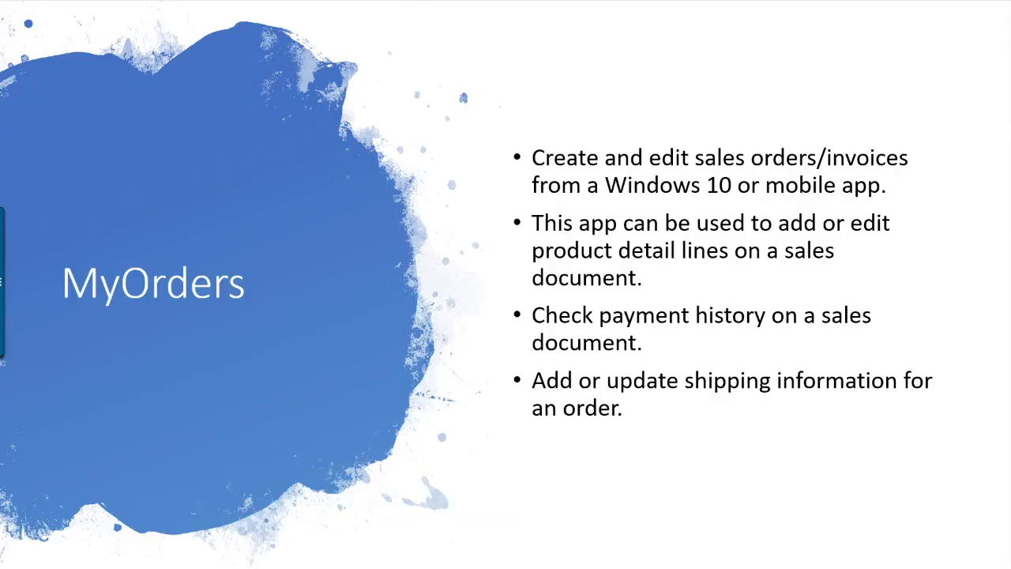
pyautogui.press('Right')
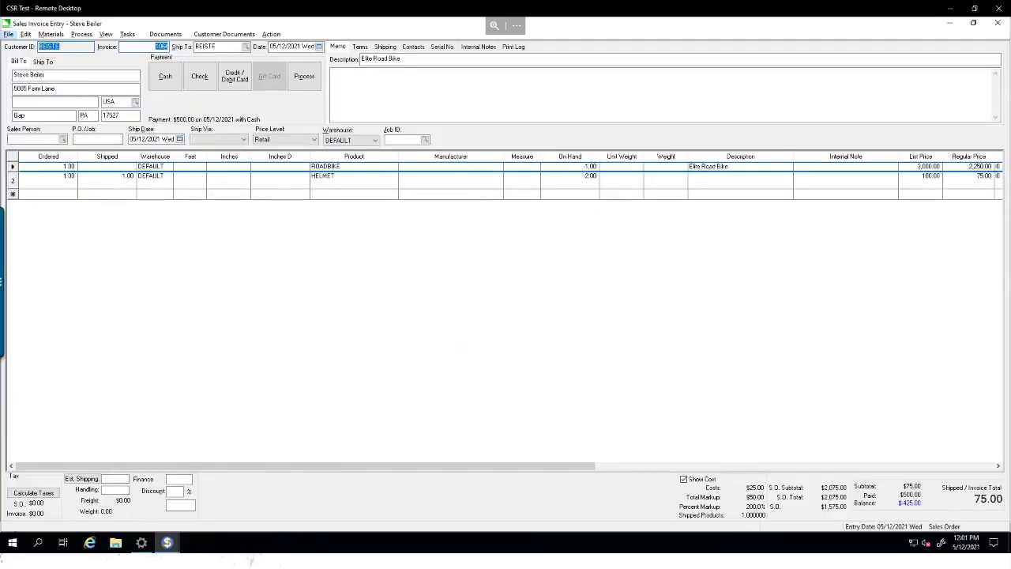
# Step: Close the sales order and EBMS on the remote desktop, relaunch EBMS, and log in to the Best Team company
pyautogui.click(1000, 24)
pyautogui.click(998, 24)
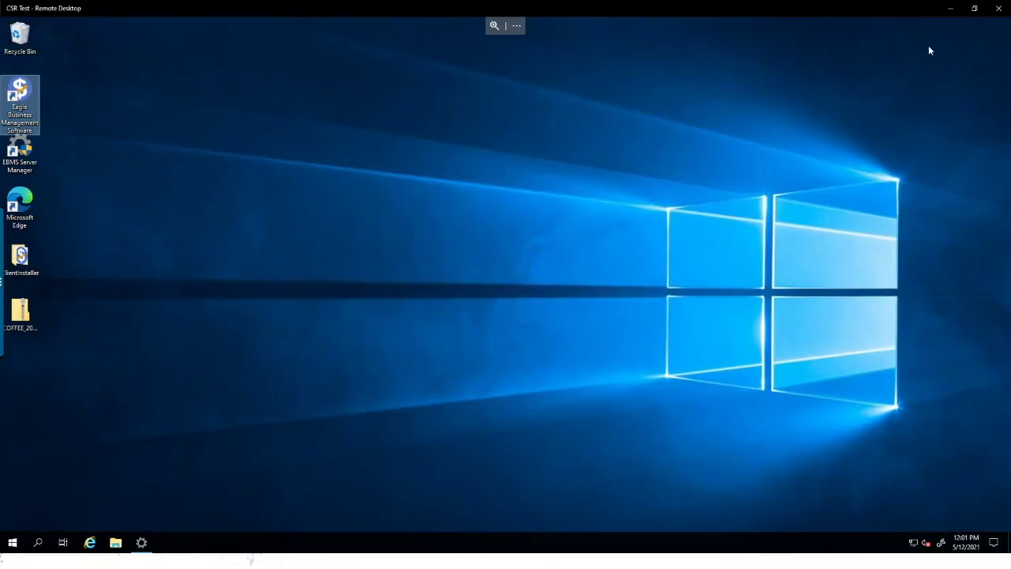
pyautogui.doubleClick(31, 89)
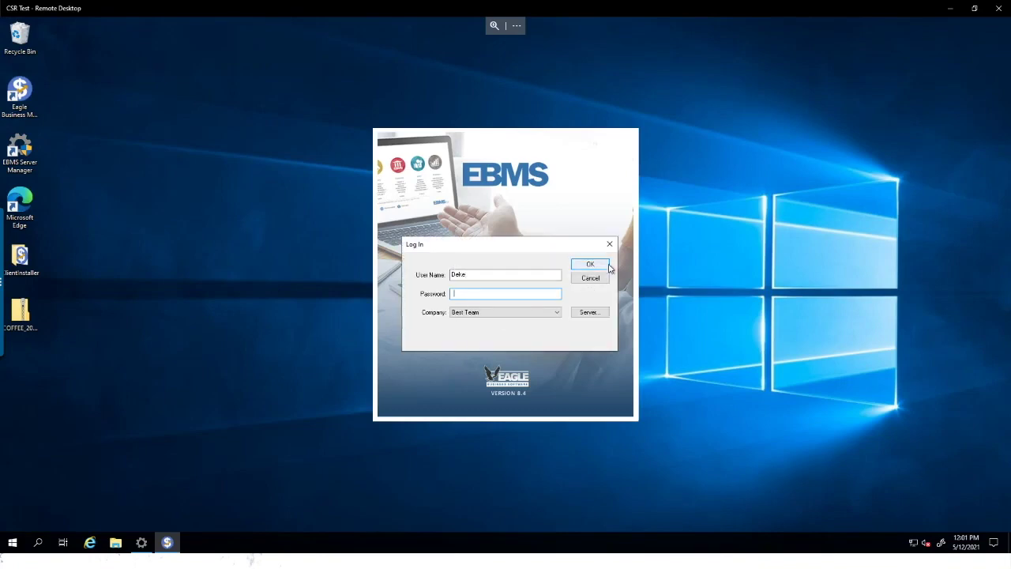
pyautogui.click(608, 263)
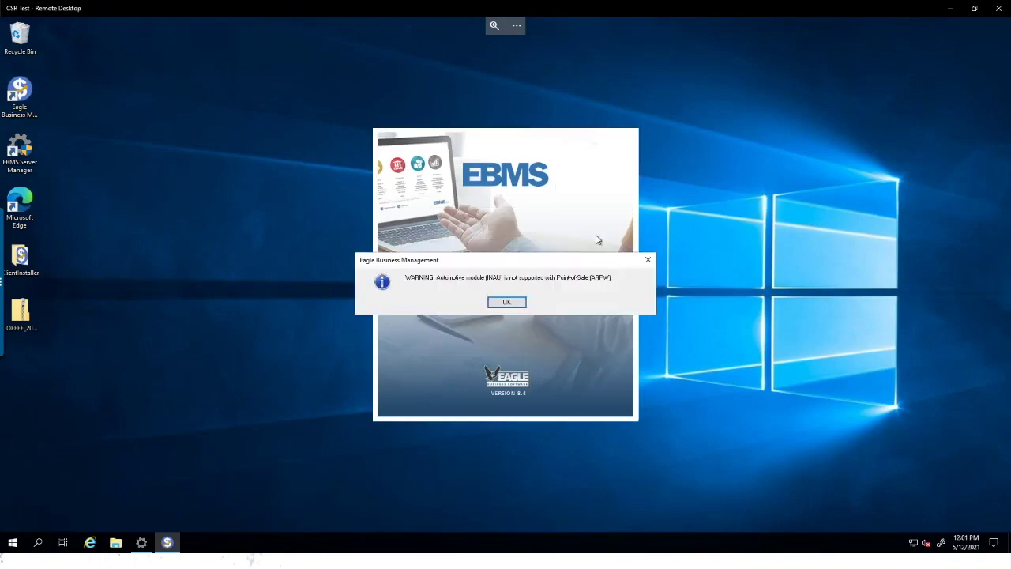
pyautogui.click(519, 302)
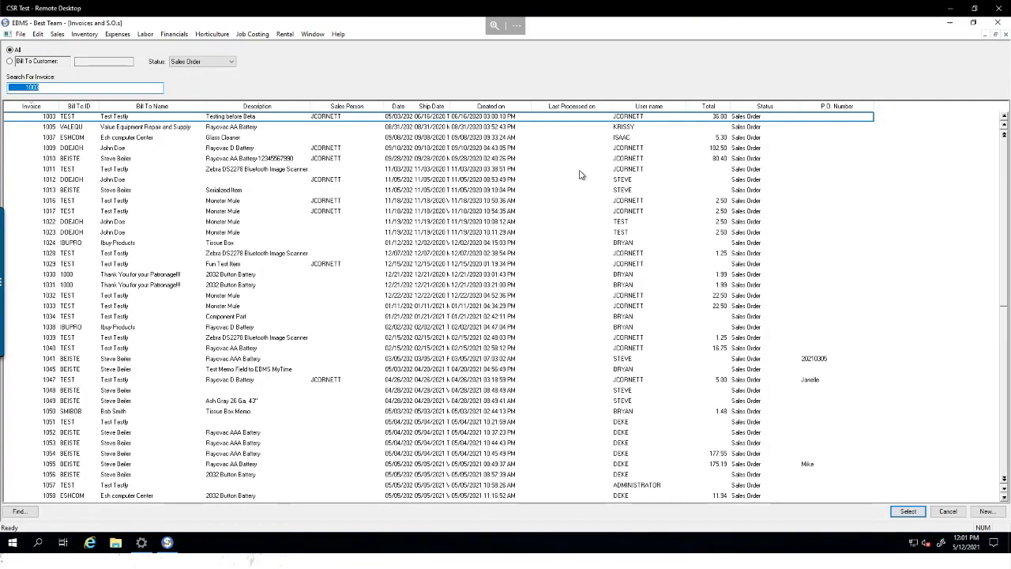
# Step: Open the second listed worker's record and view the MyEBMS - MyTasks access and license in the app settings
pyautogui.click(624, 218)
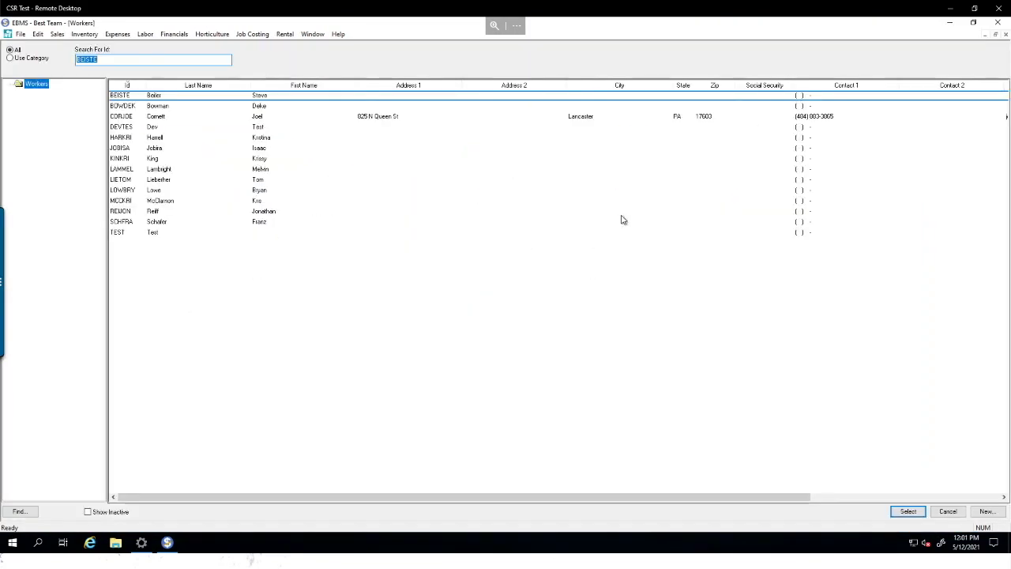
pyautogui.doubleClick(150, 106)
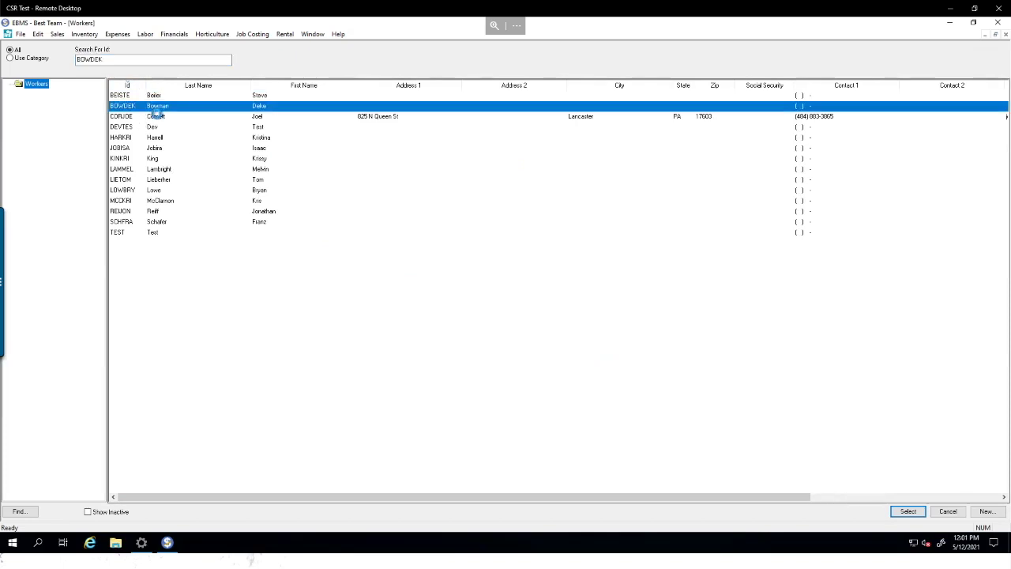
pyautogui.click(589, 106)
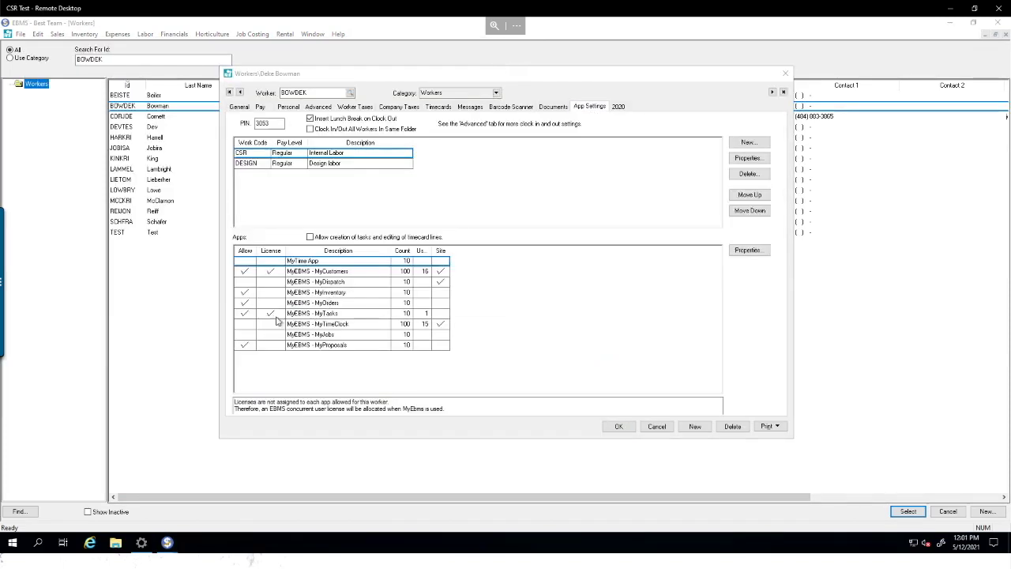
pyautogui.click(313, 316)
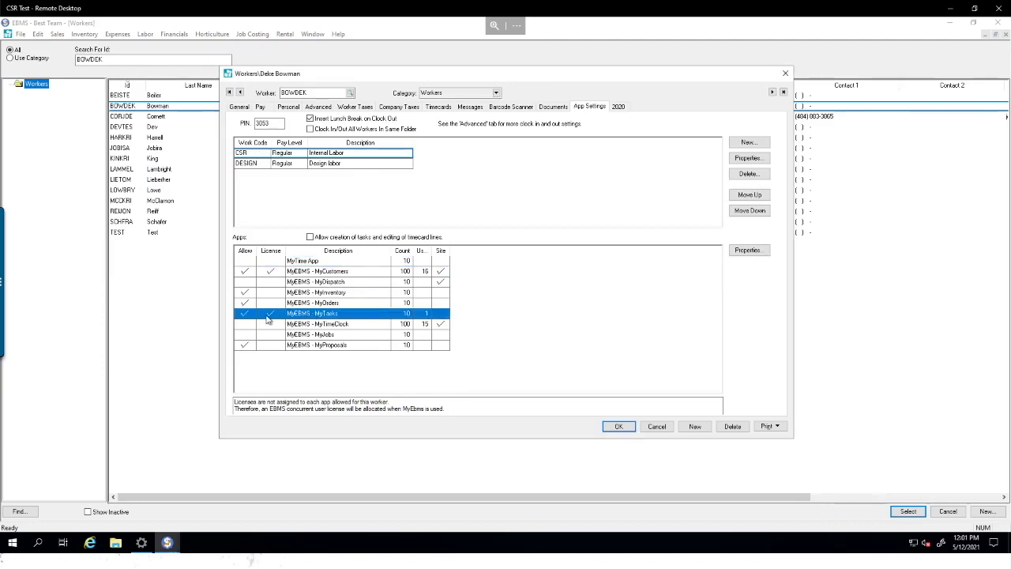
# Step: Open the MyTasks shared properties and add a query row named with the customer's first name, using the Query view
pyautogui.click(764, 252)
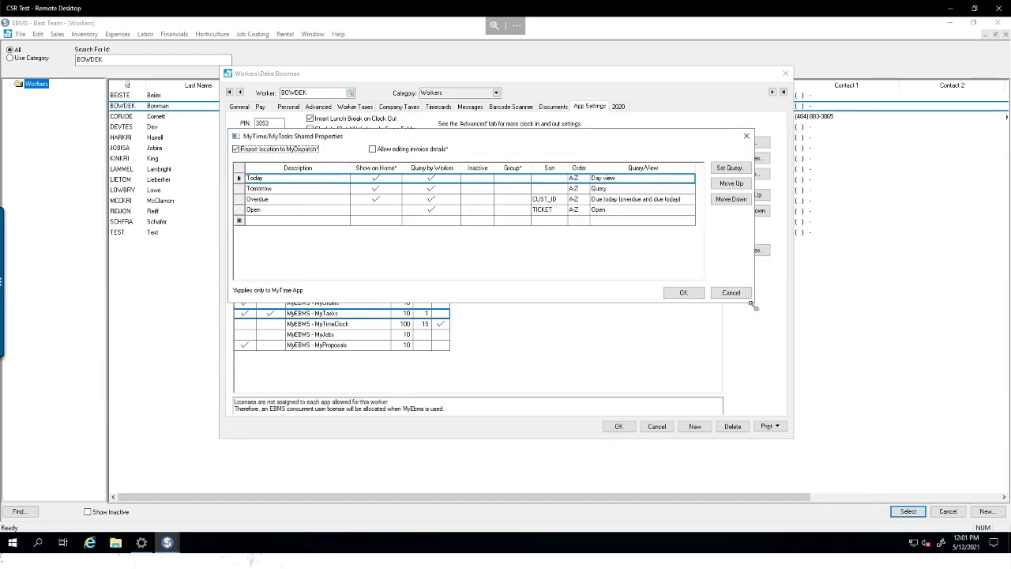
pyautogui.moveTo(754, 303); pyautogui.dragTo(777, 342)
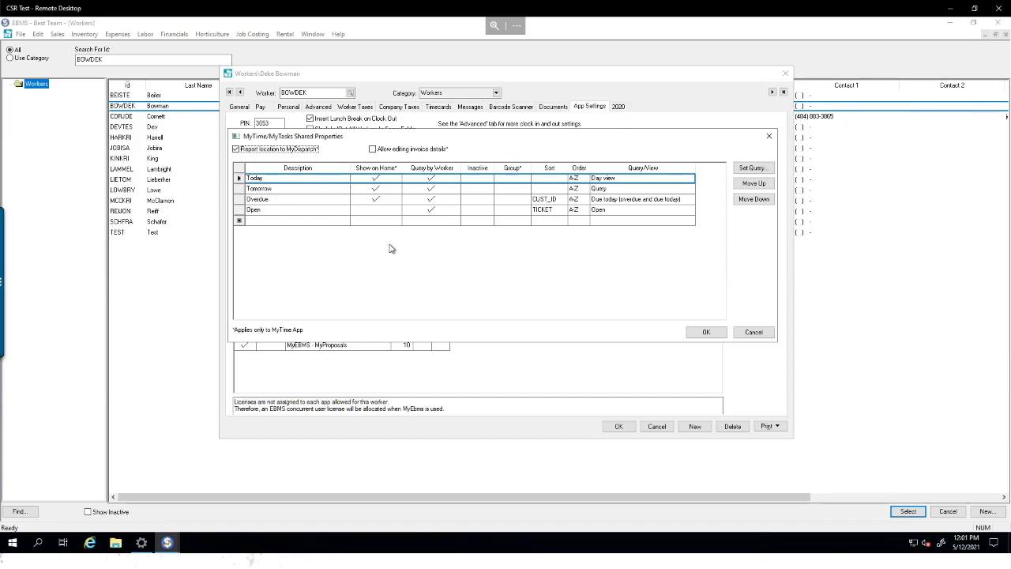
pyautogui.click(267, 221)
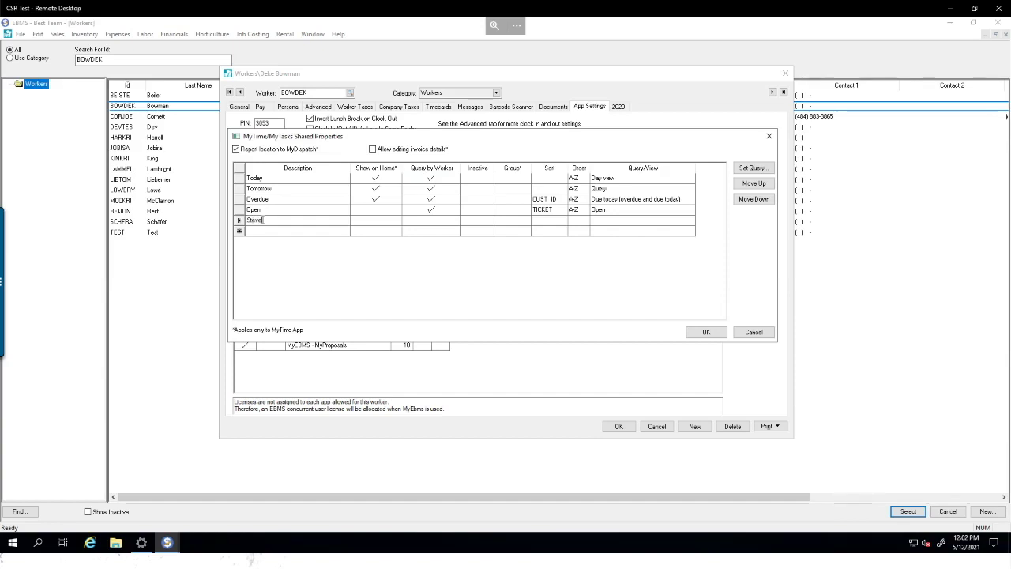
pyautogui.press('Tab')
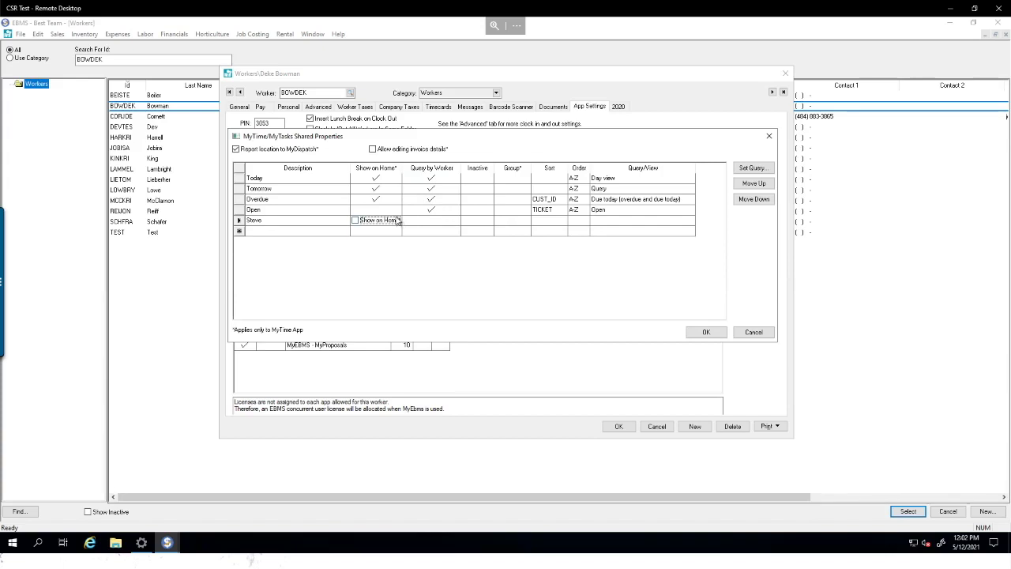
pyautogui.click(603, 225)
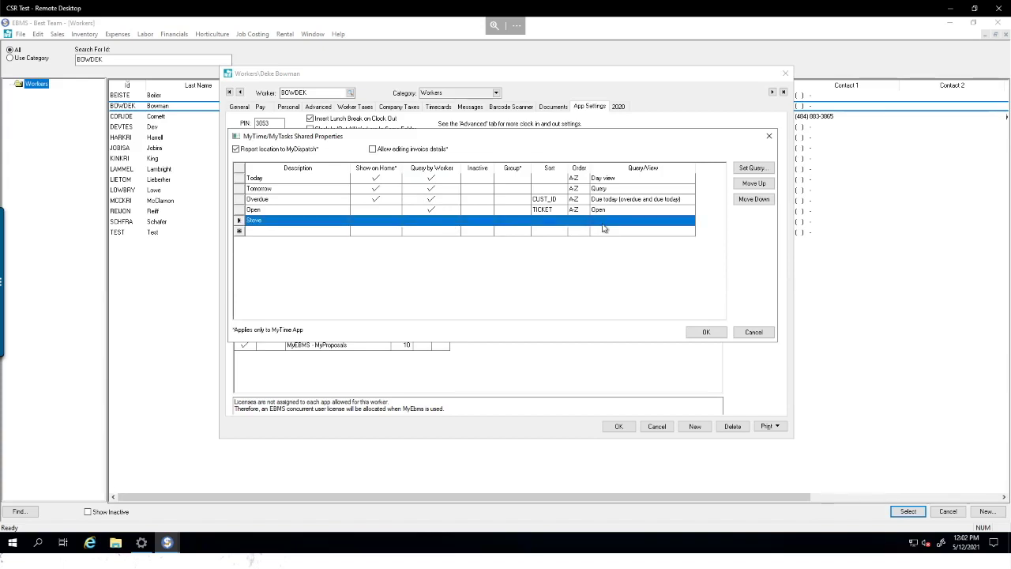
pyautogui.click(603, 226)
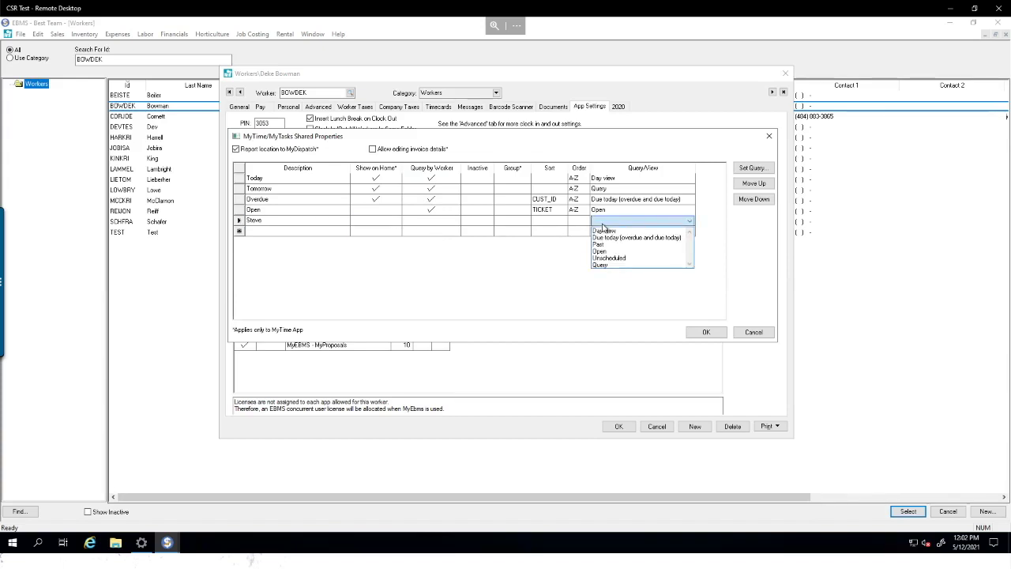
pyautogui.click(613, 267)
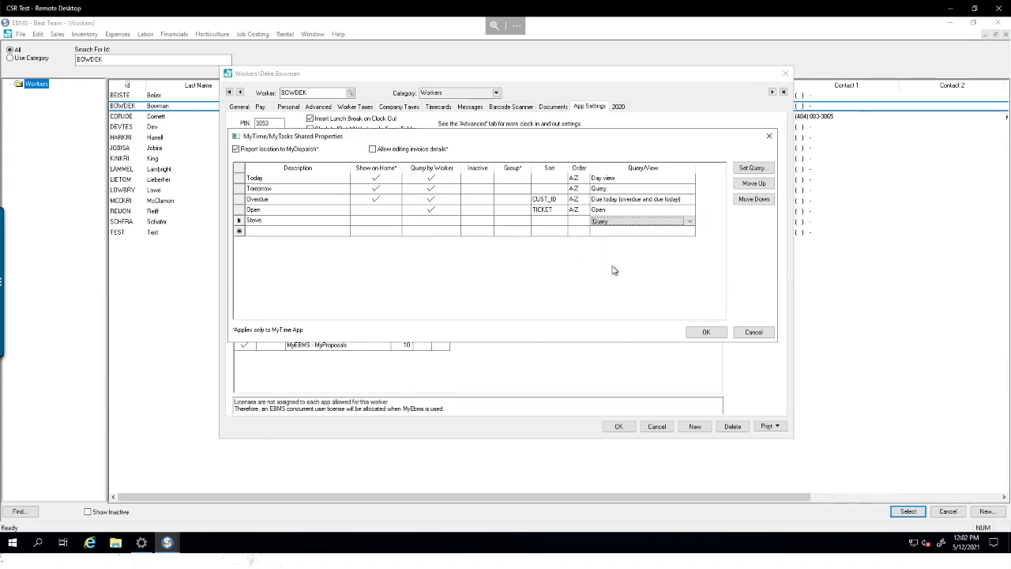
# Step: Define the new row's query so that CUST_ID is exactly the customer's ID
pyautogui.click(752, 168)
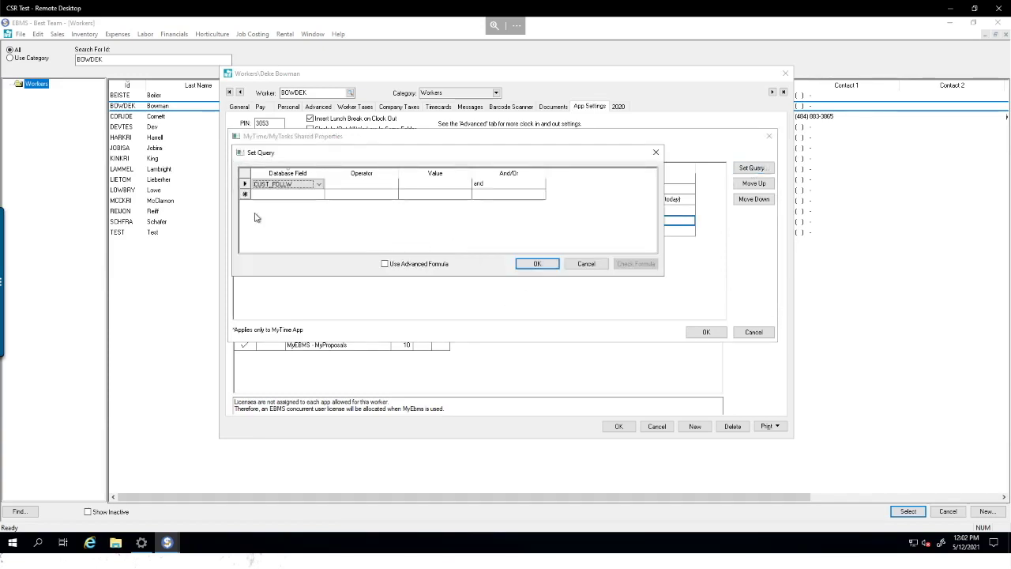
pyautogui.click(317, 186)
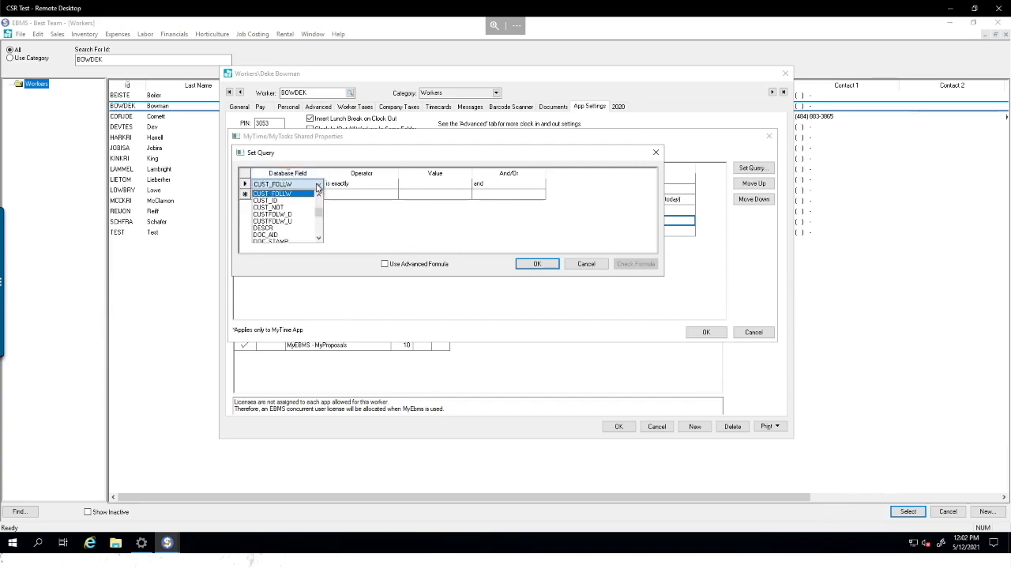
pyautogui.click(273, 200)
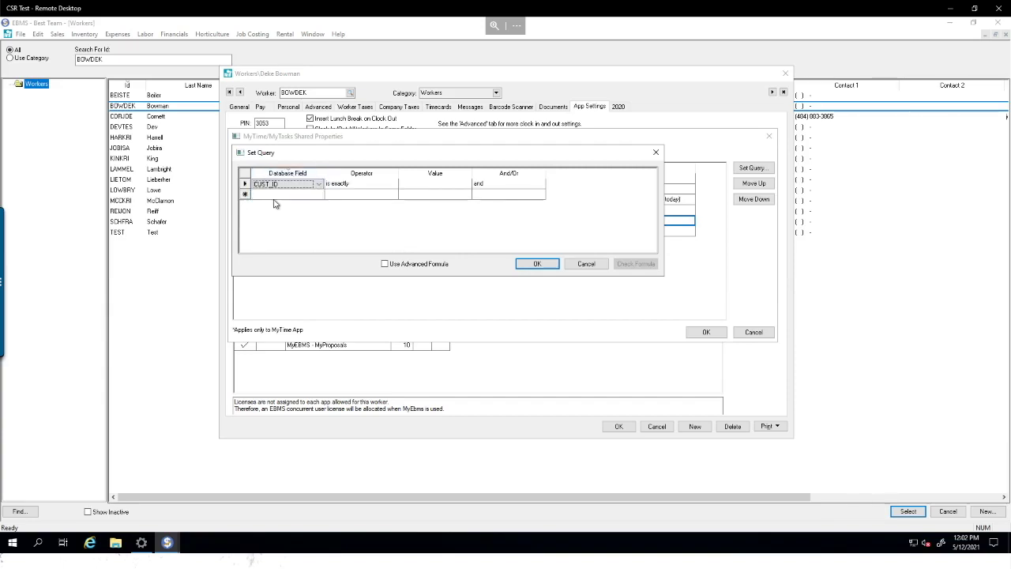
pyautogui.click(403, 182)
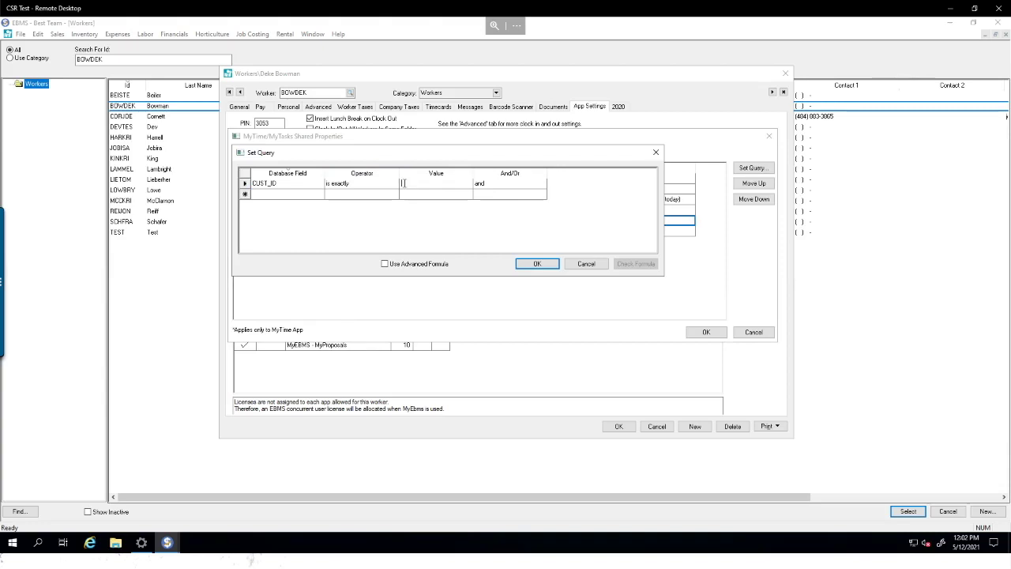
pyautogui.write('BEISTE"')
pyautogui.click(538, 264)
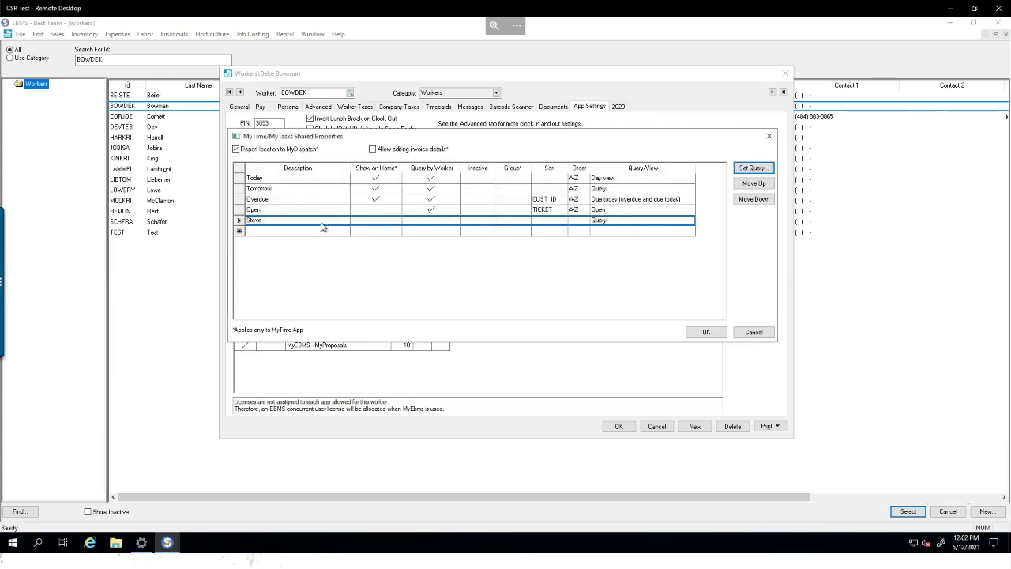
# Step: Enable Show on Home for the new query row and leave Query by Worker off
pyautogui.click(375, 220)
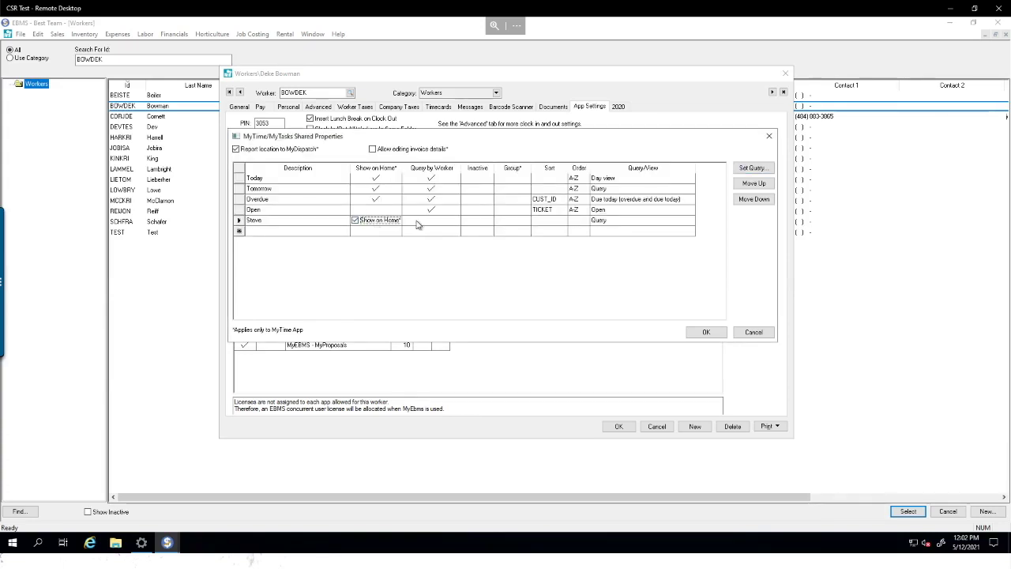
pyautogui.click(420, 224)
pyautogui.click(420, 224)
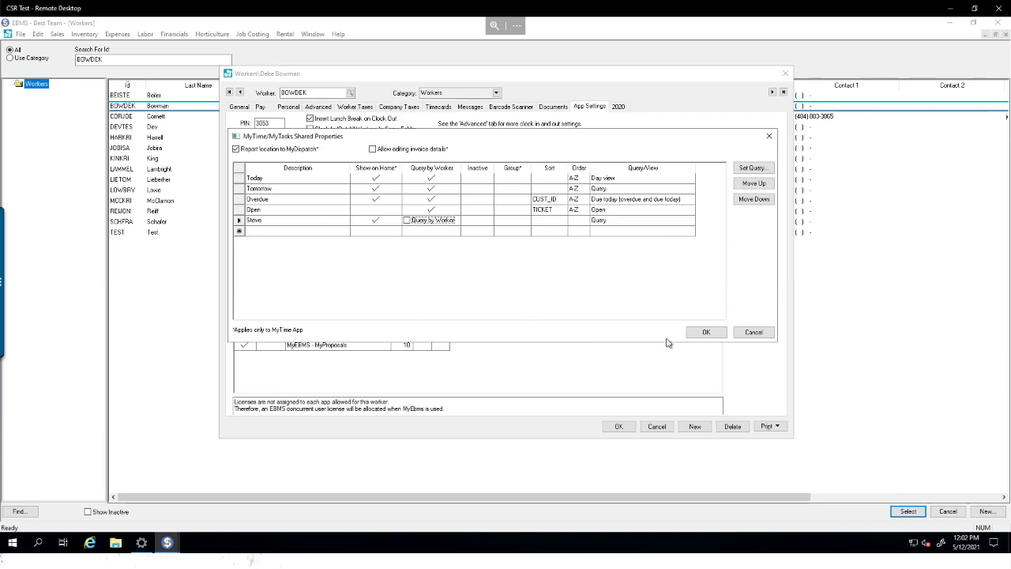
# Step: Set the new query row's order to A-Z, and save the shared properties and the worker record
pyautogui.click(586, 225)
pyautogui.click(585, 225)
pyautogui.click(583, 221)
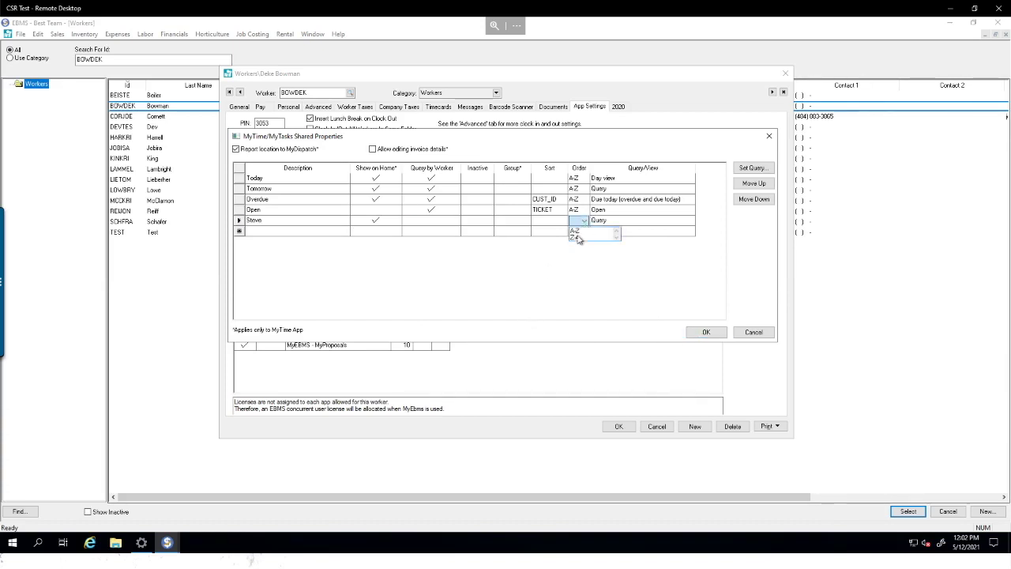
pyautogui.click(580, 240)
pyautogui.click(579, 225)
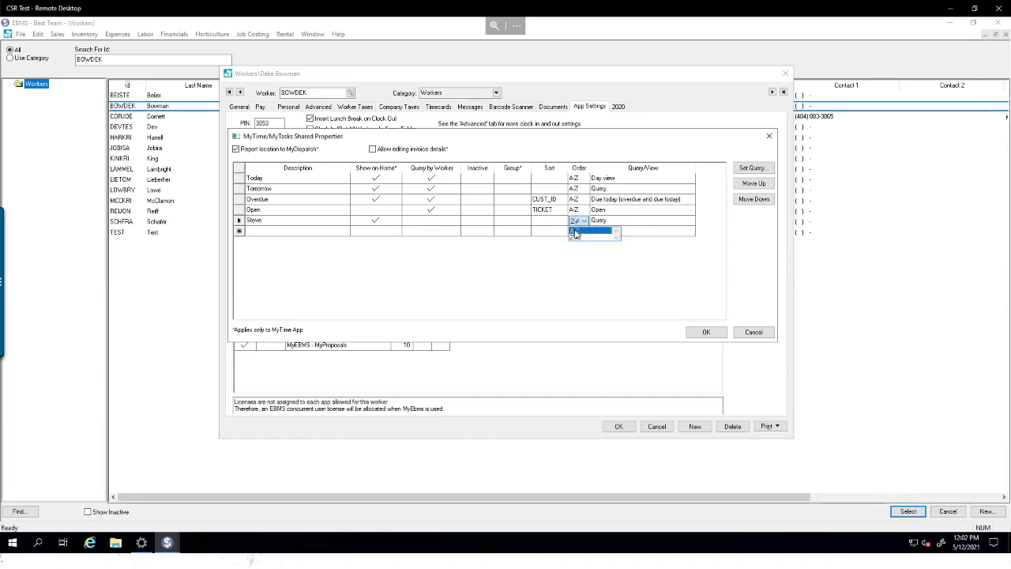
pyautogui.click(579, 230)
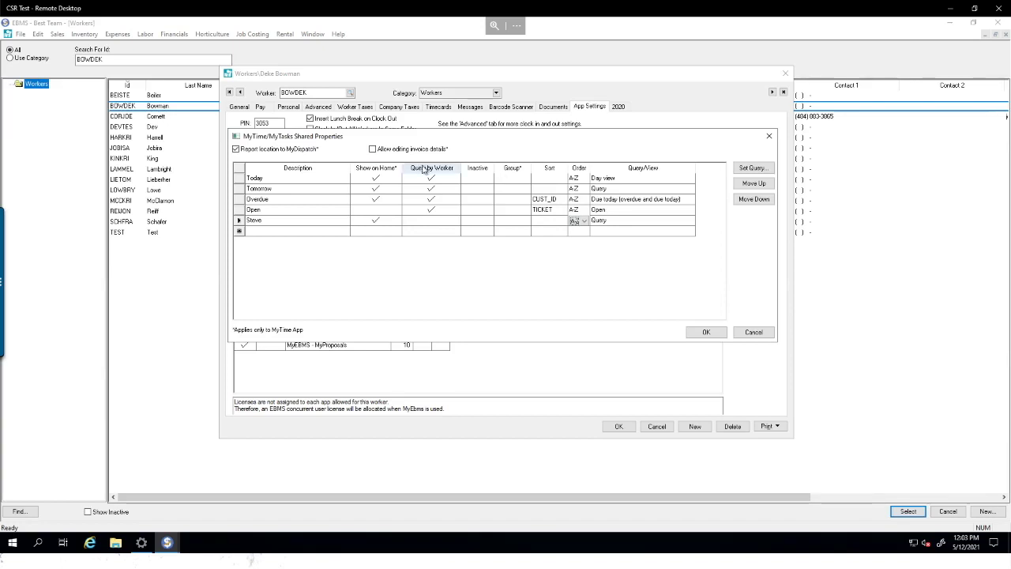
pyautogui.click(705, 333)
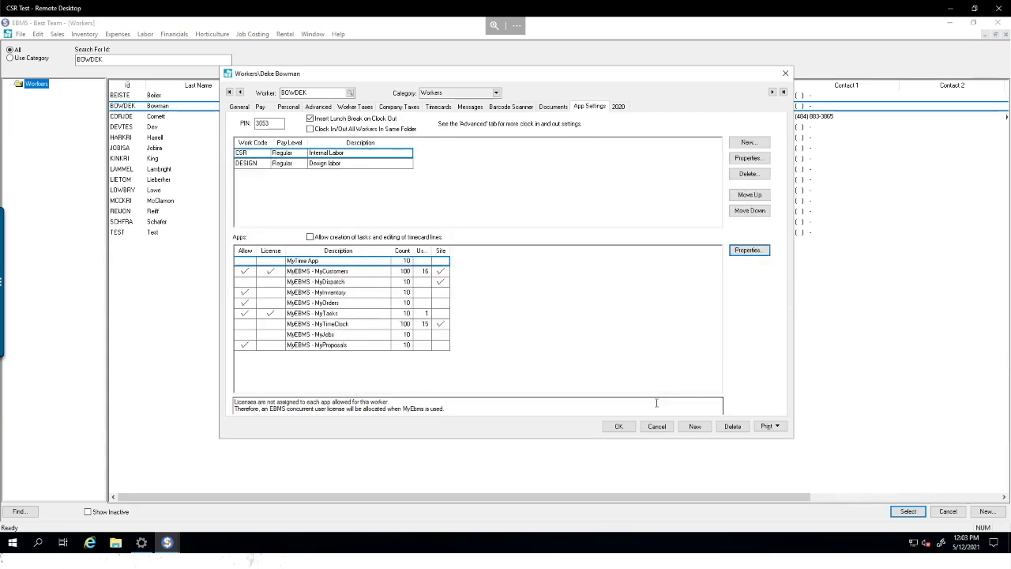
pyautogui.click(618, 427)
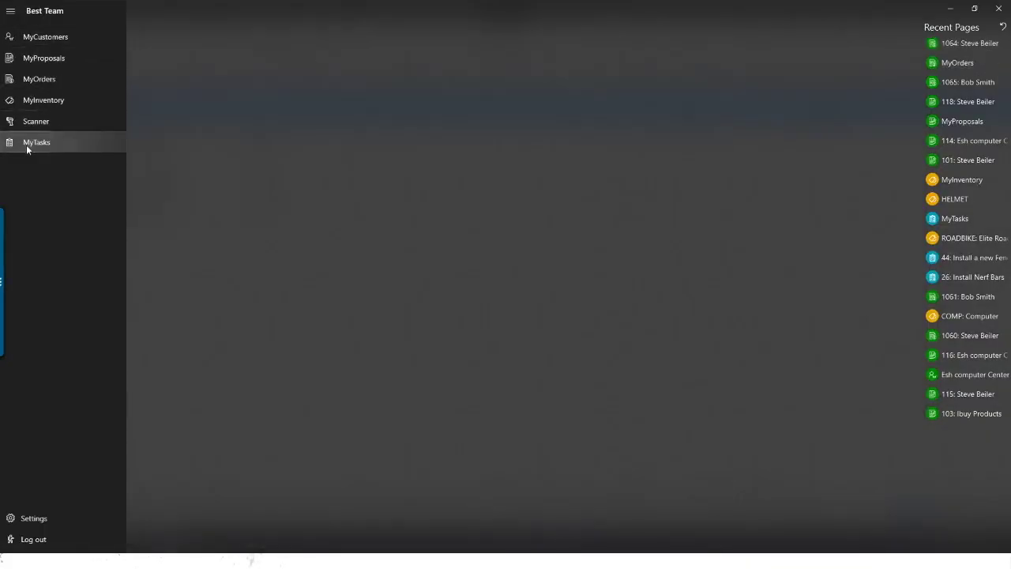
# Step: Switch to MyEBMS, open MyTasks, exclude completed tasks, and apply the new customer-specific predefined query
pyautogui.click(27, 145)
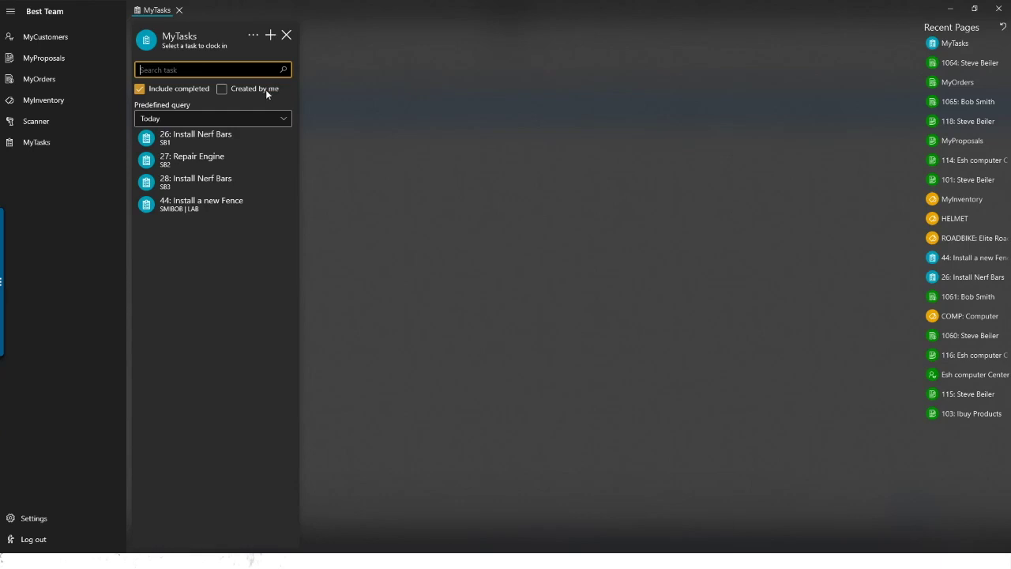
pyautogui.click(198, 89)
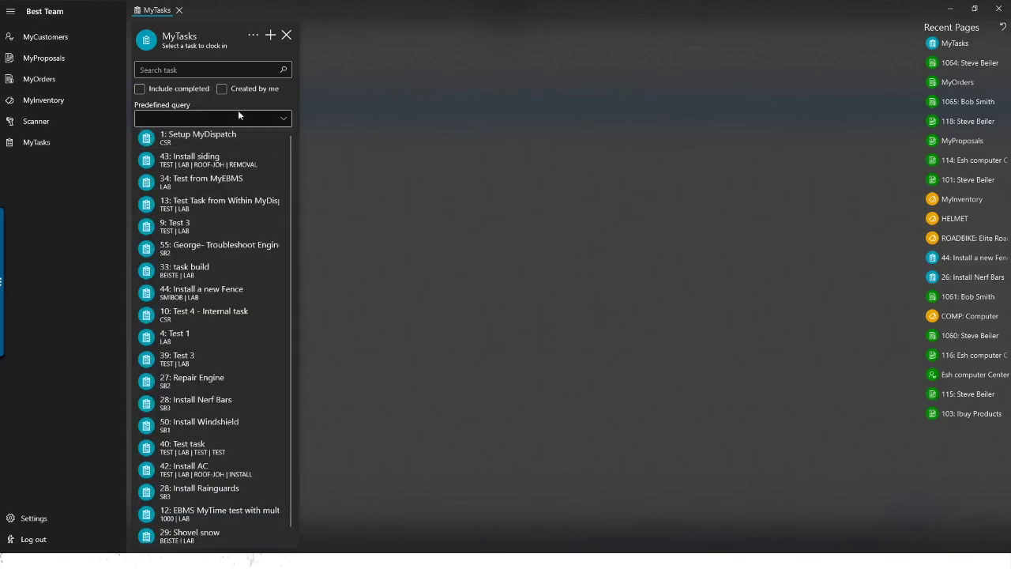
pyautogui.click(270, 120)
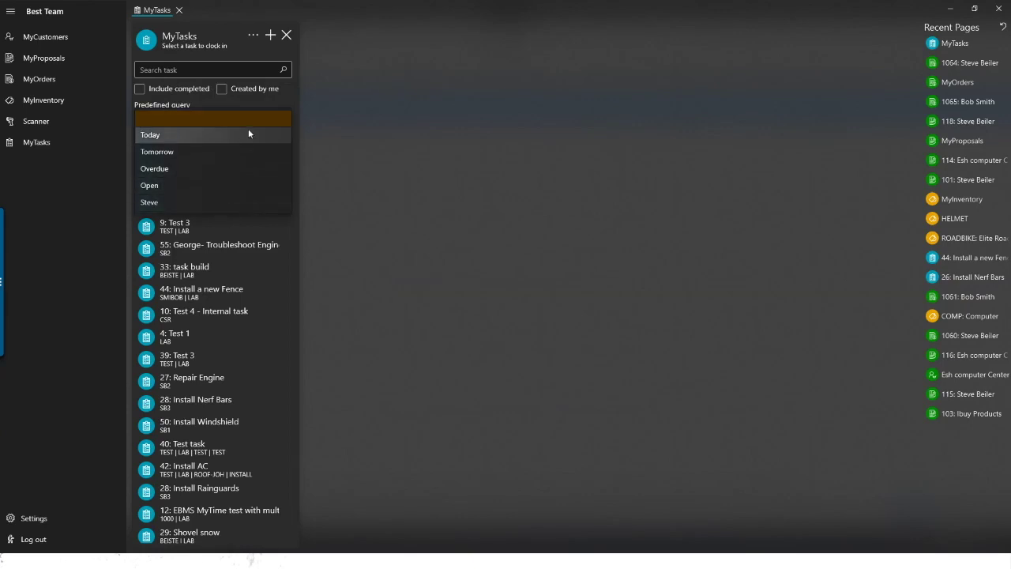
pyautogui.click(233, 199)
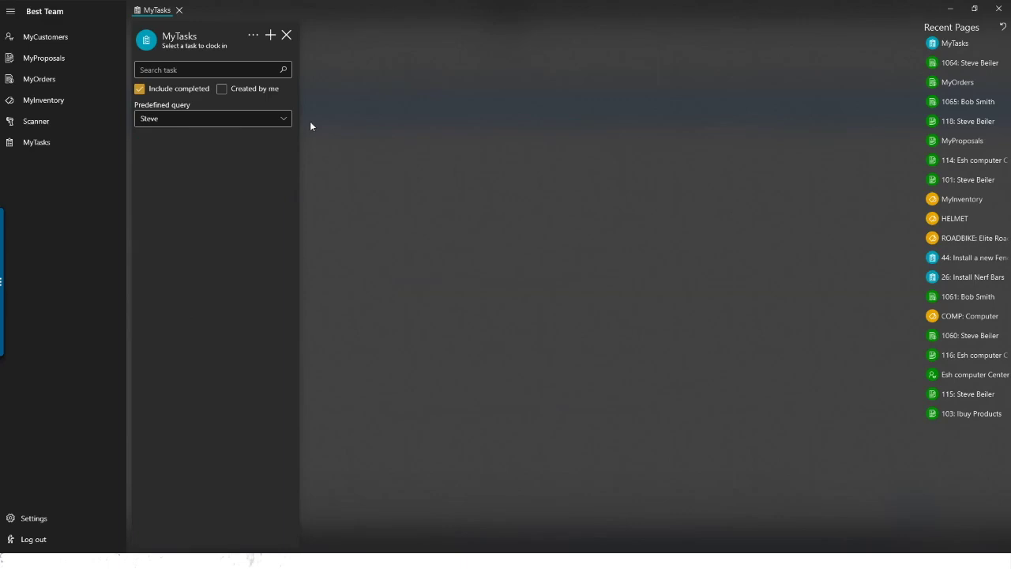
# Step: Filter MyTasks by the Today query, and view the summary and information details of task 26, Install Nerf Bars
pyautogui.click(285, 119)
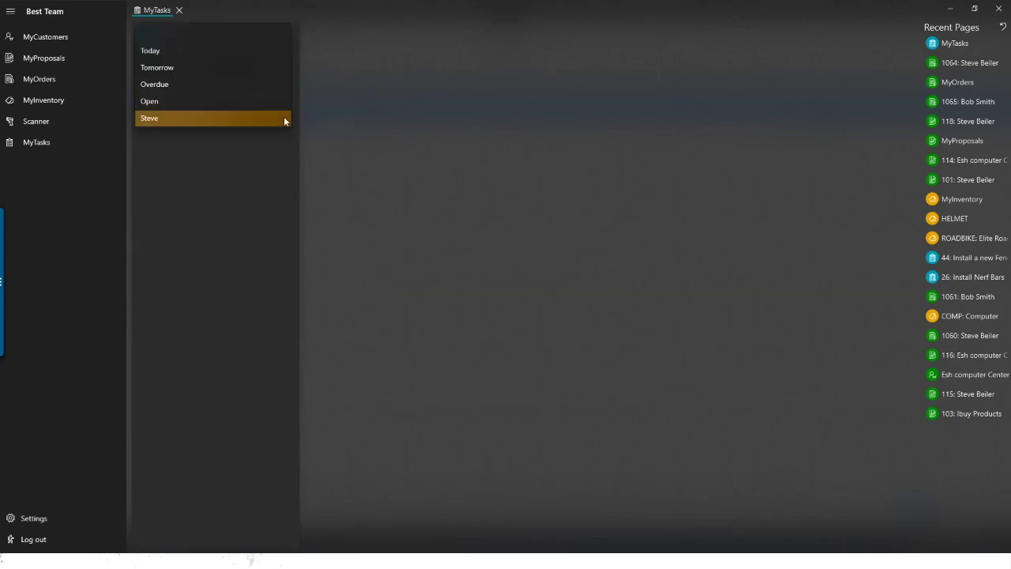
pyautogui.click(272, 53)
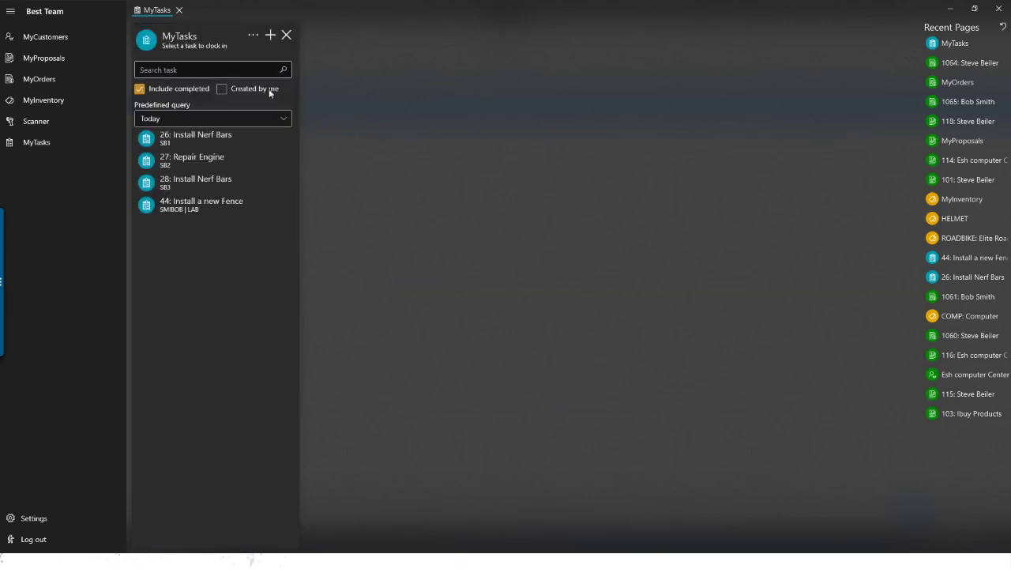
pyautogui.click(224, 138)
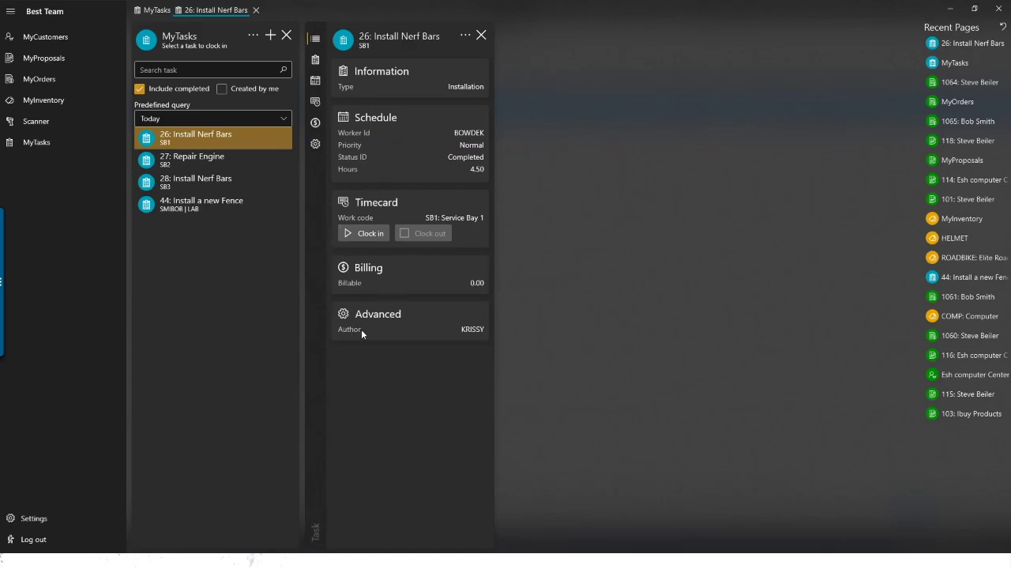
pyautogui.click(317, 63)
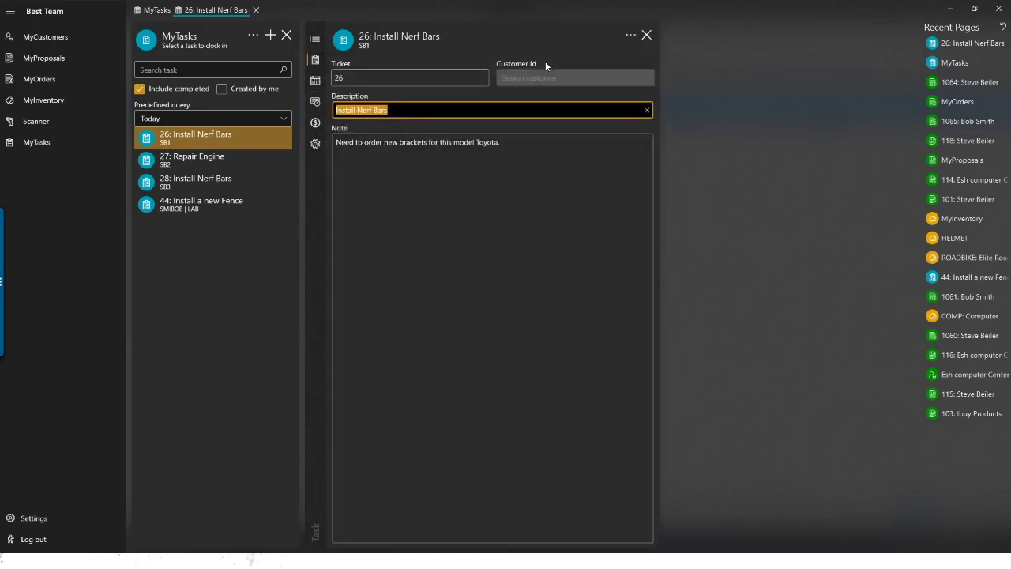
# Step: View the task's schedule details, check the available phases, and set the priority to Low
pyautogui.click(315, 79)
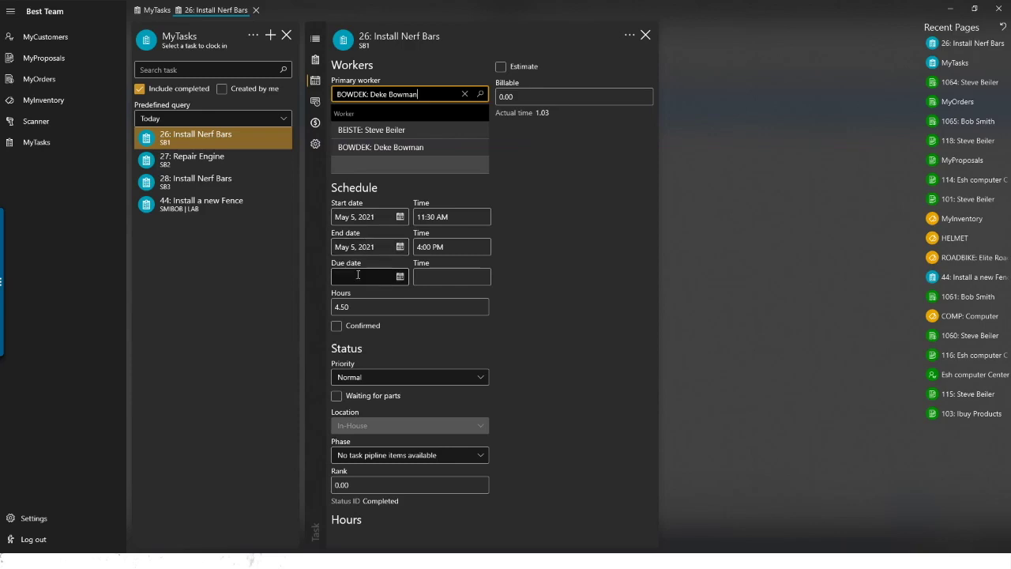
pyautogui.click(426, 454)
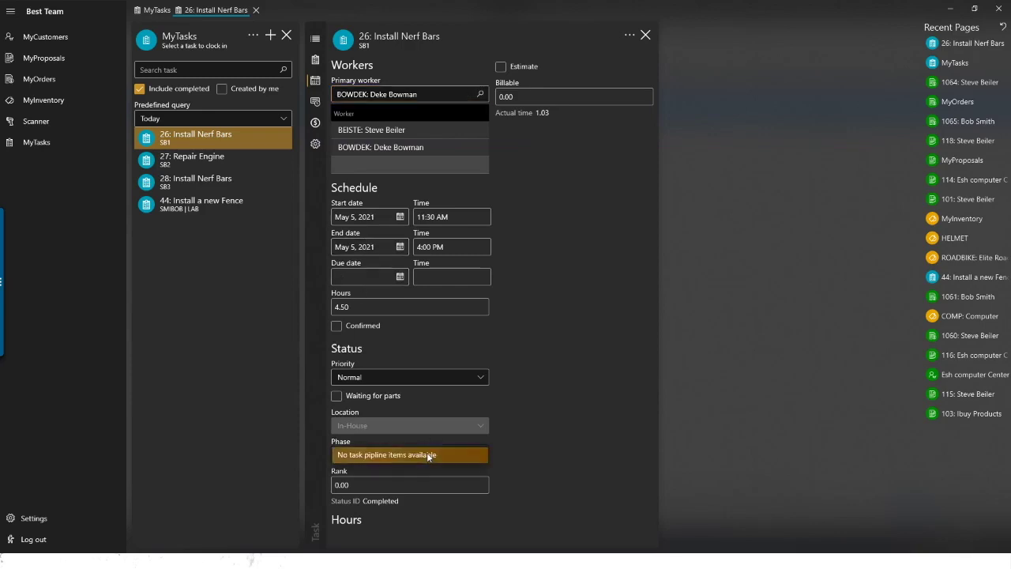
pyautogui.click(427, 455)
pyautogui.click(417, 379)
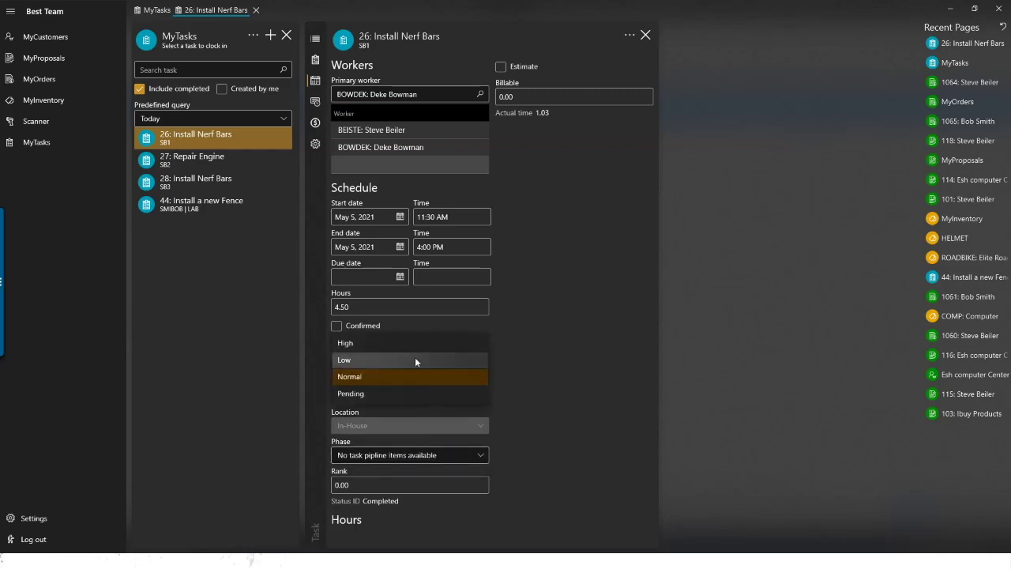
pyautogui.click(415, 361)
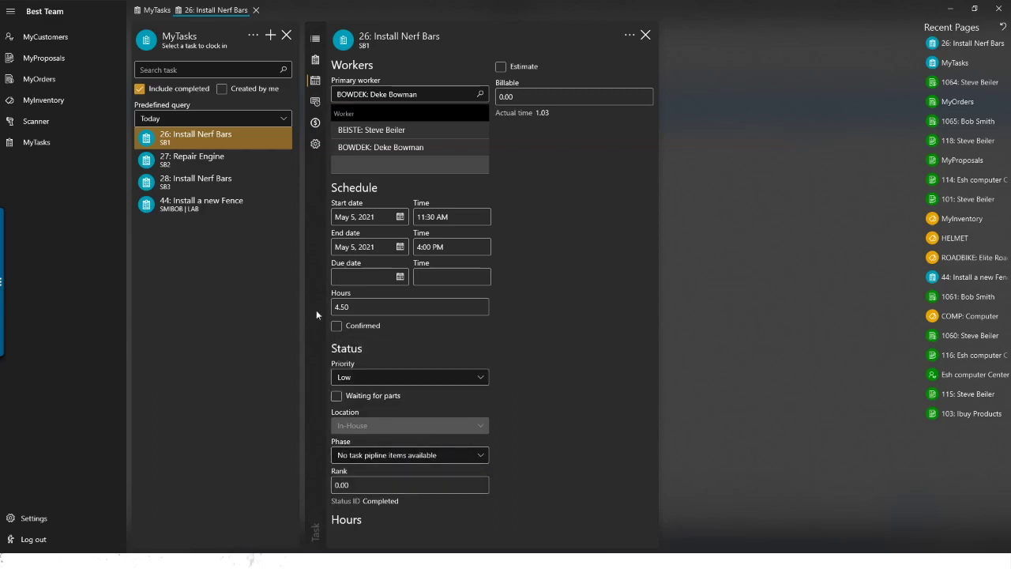
# Step: Set the hours of the task's May 4, 2021 timecard entry to 1.50 and widen the Internal note column
pyautogui.click(316, 111)
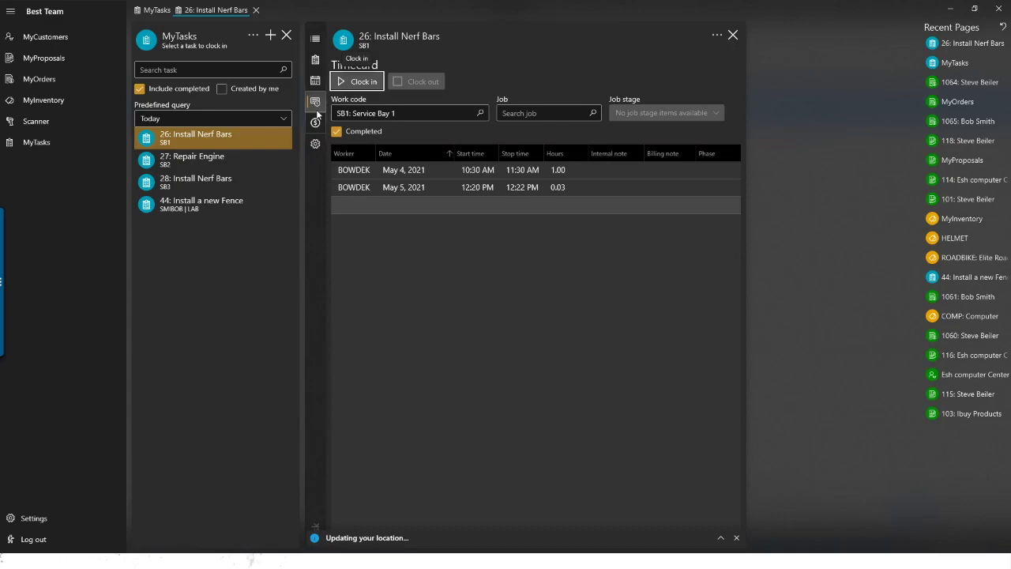
pyautogui.doubleClick(551, 170)
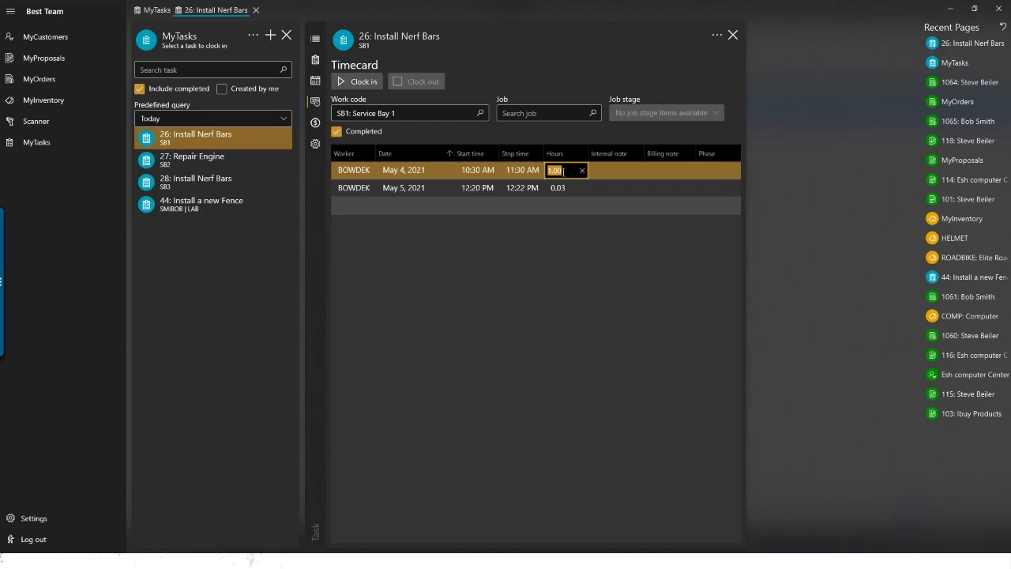
pyautogui.click(583, 171)
pyautogui.write('1.50')
pyautogui.press('Tab')
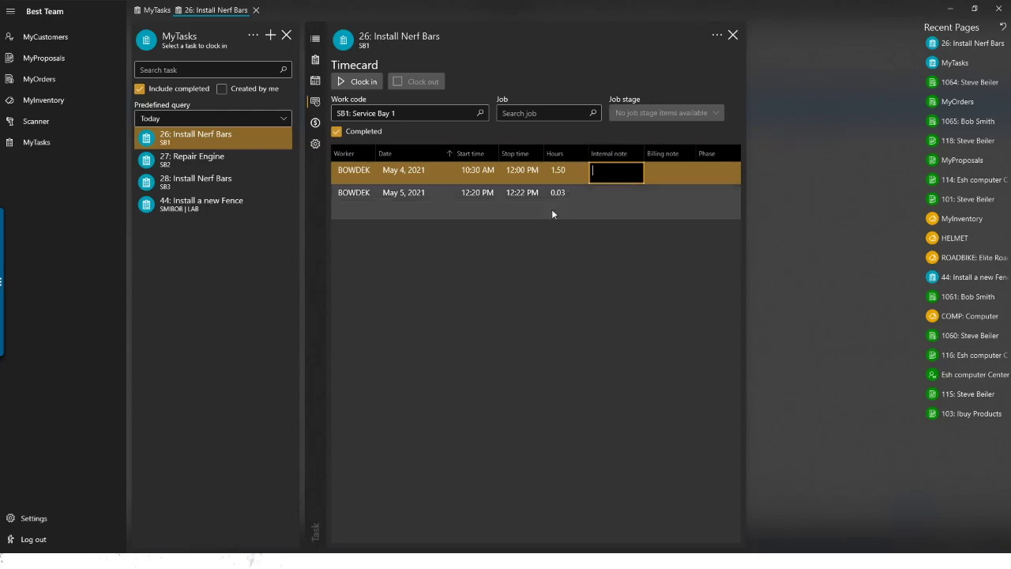
pyautogui.moveTo(644, 153); pyautogui.dragTo(731, 153)
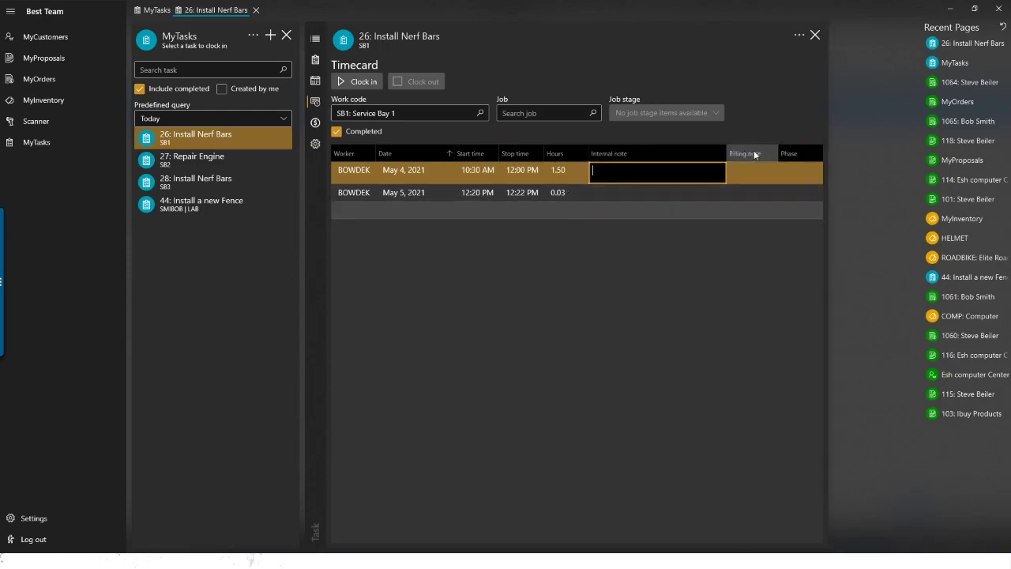
# Step: Widen the Billing note column of the timecard and clock in to task 26, Install Nerf Bars
pyautogui.moveTo(835, 153); pyautogui.dragTo(899, 153)
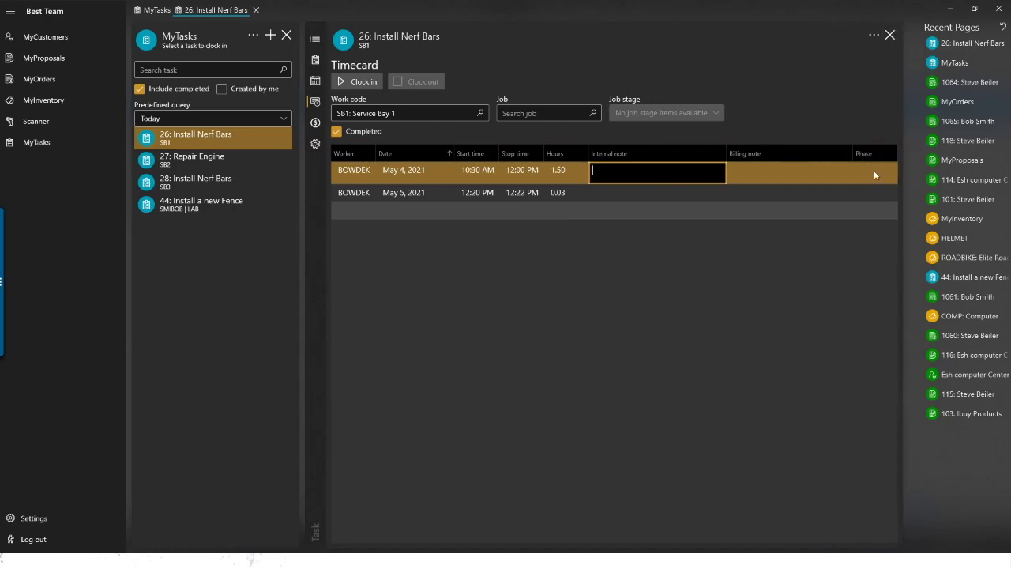
pyautogui.click(874, 174)
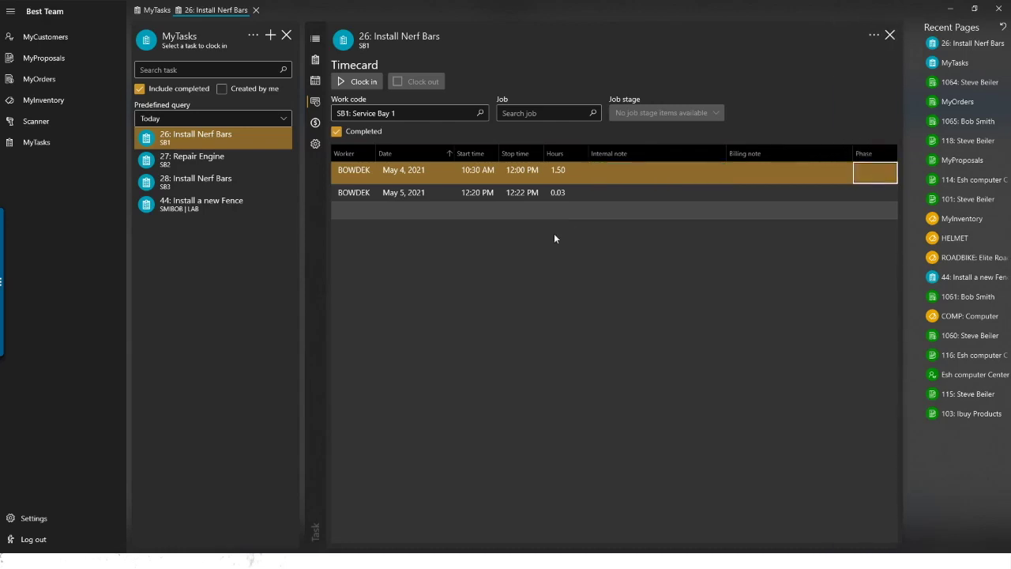
pyautogui.click(376, 81)
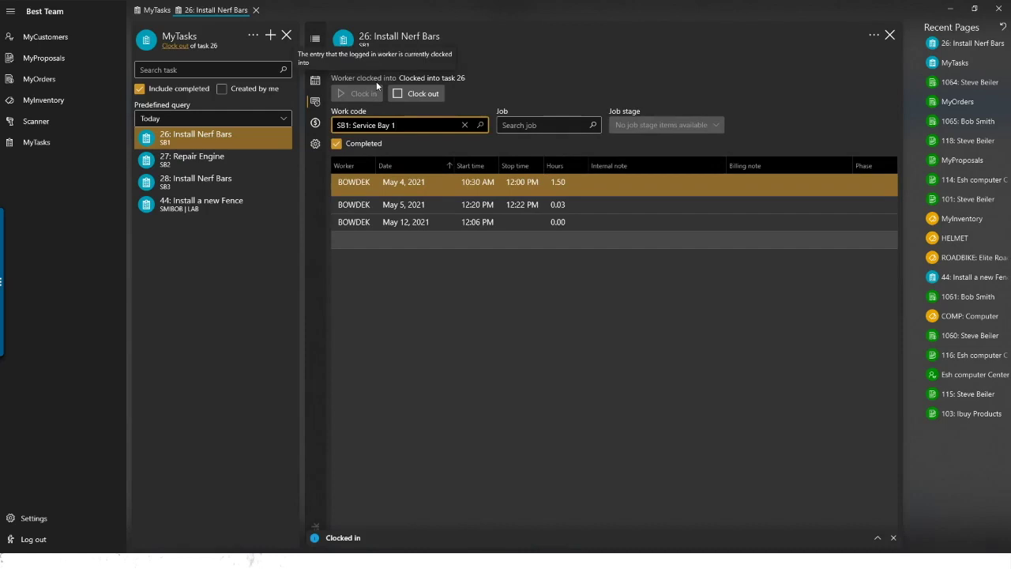
pyautogui.click(893, 537)
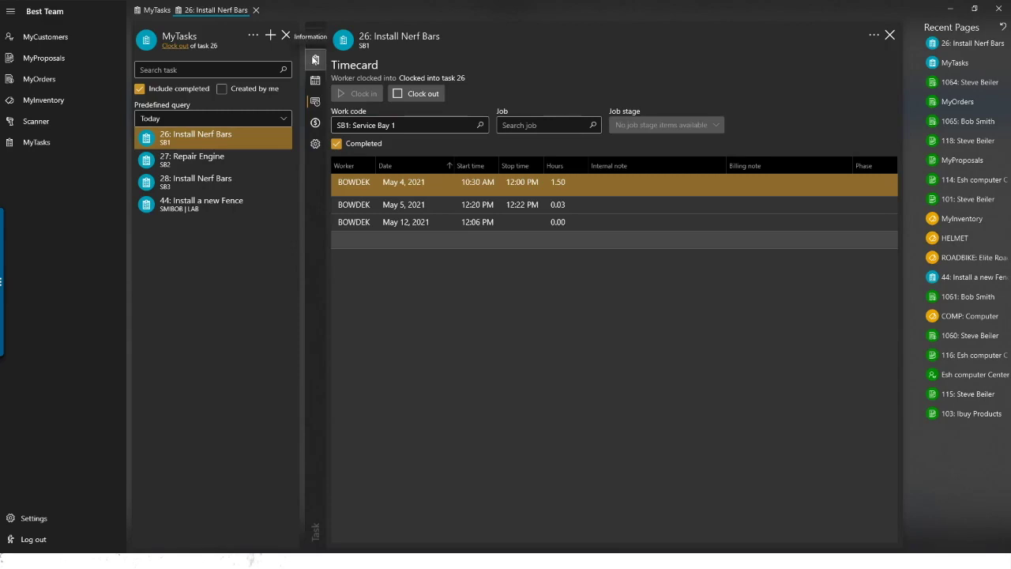
# Step: Clock out of task 26 from its summary, and close the task after reviewing its timecard entries
pyautogui.click(314, 59)
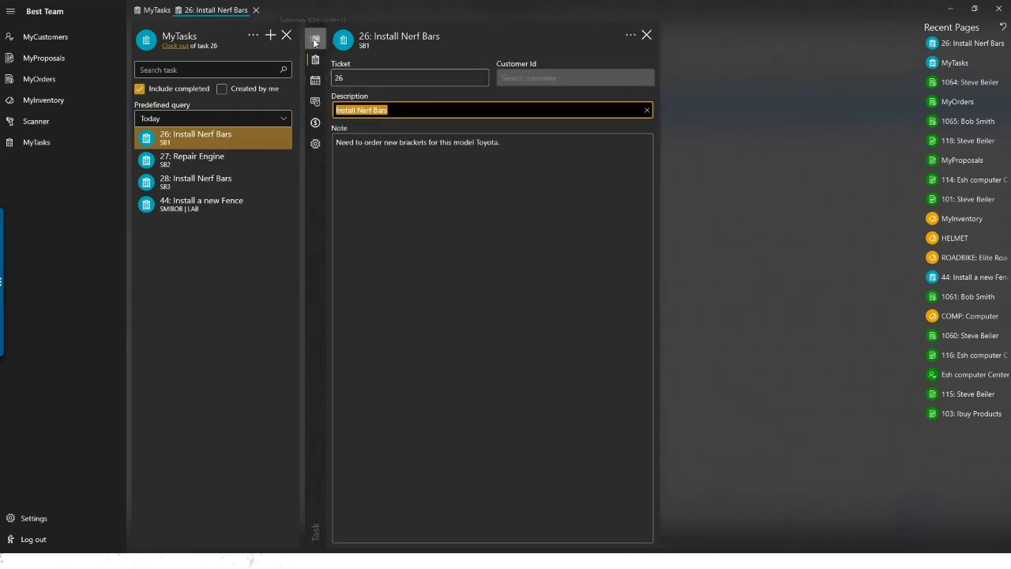
pyautogui.click(314, 41)
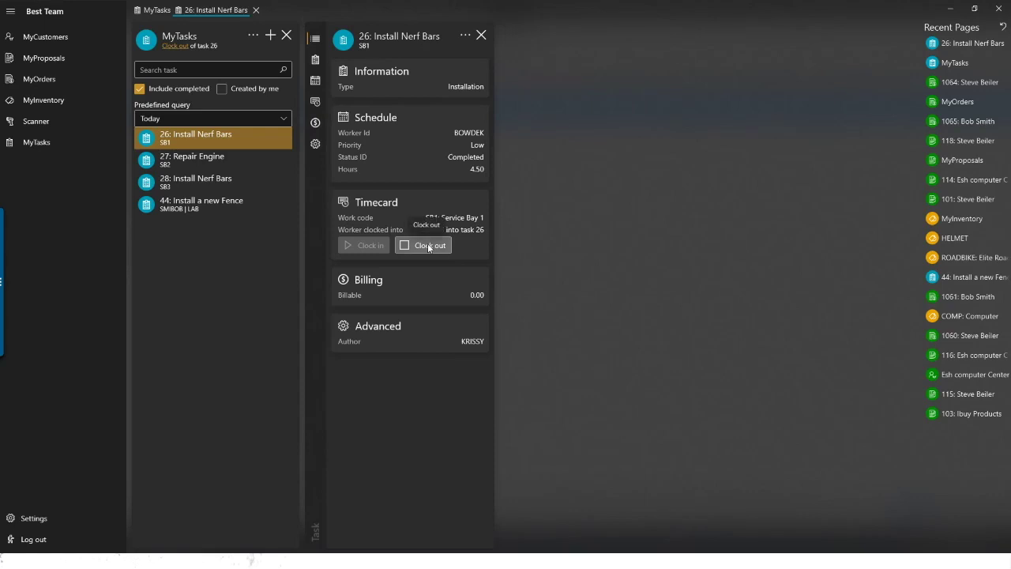
pyautogui.click(429, 246)
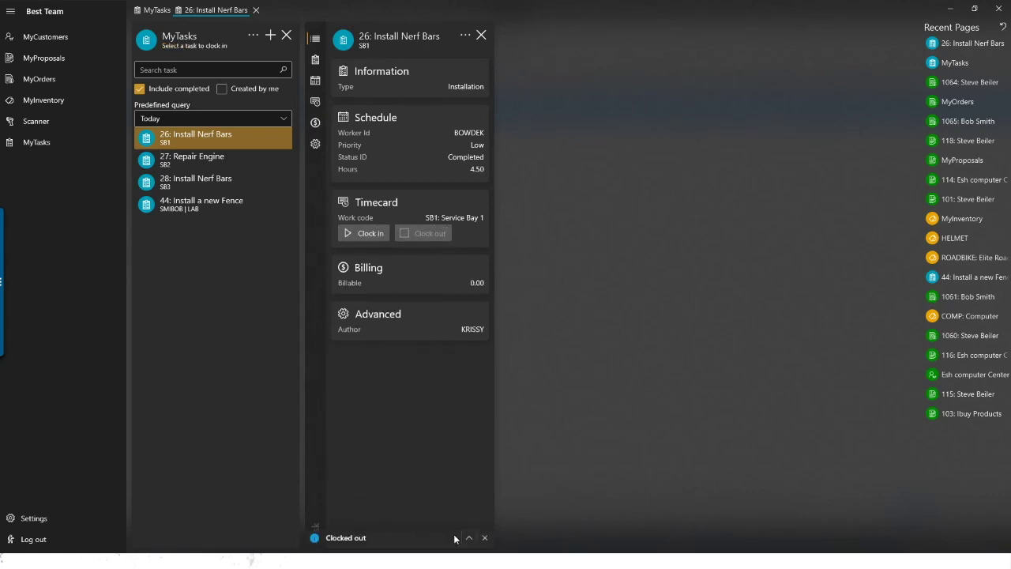
pyautogui.click(484, 537)
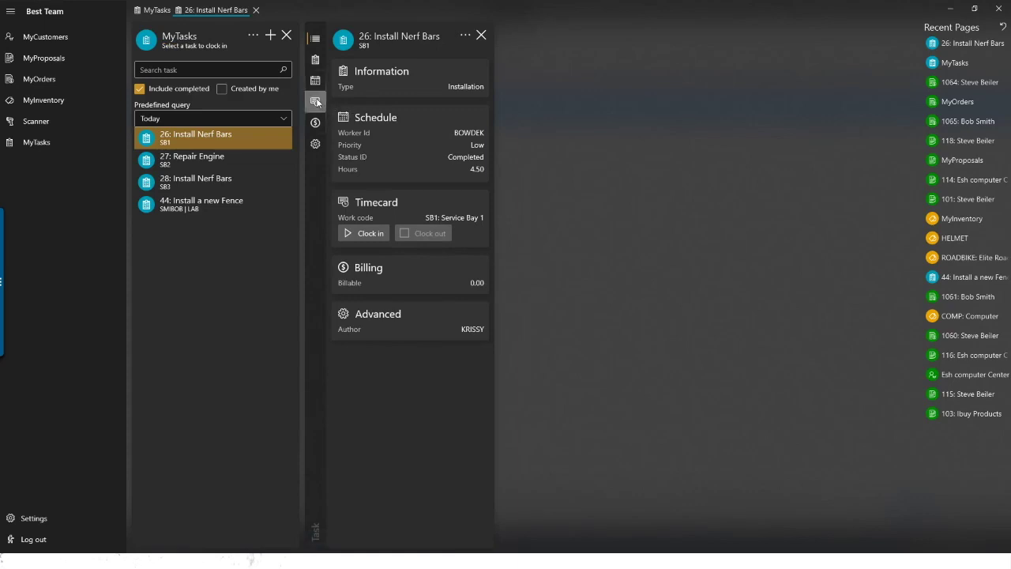
pyautogui.click(316, 102)
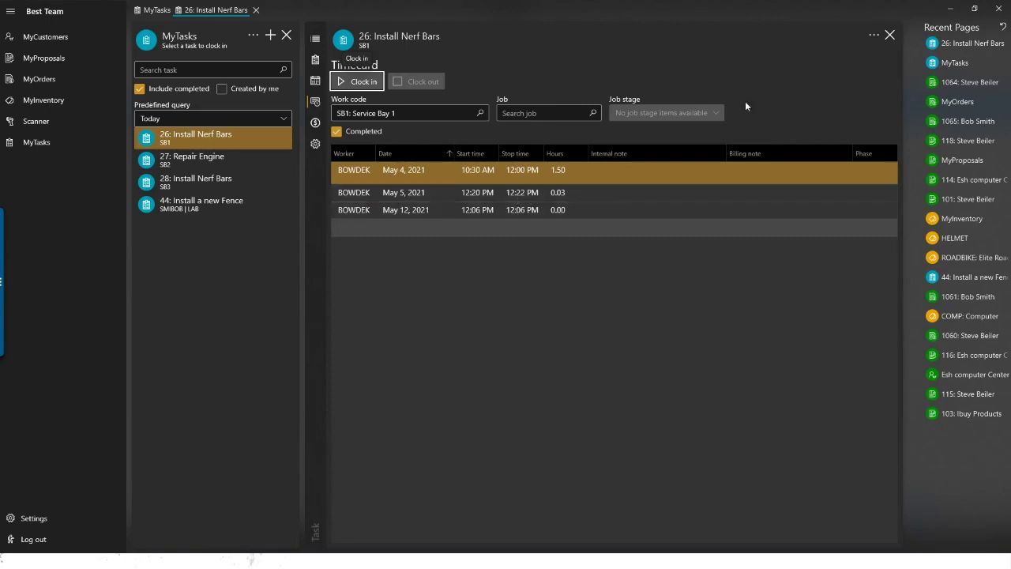
pyautogui.click(889, 36)
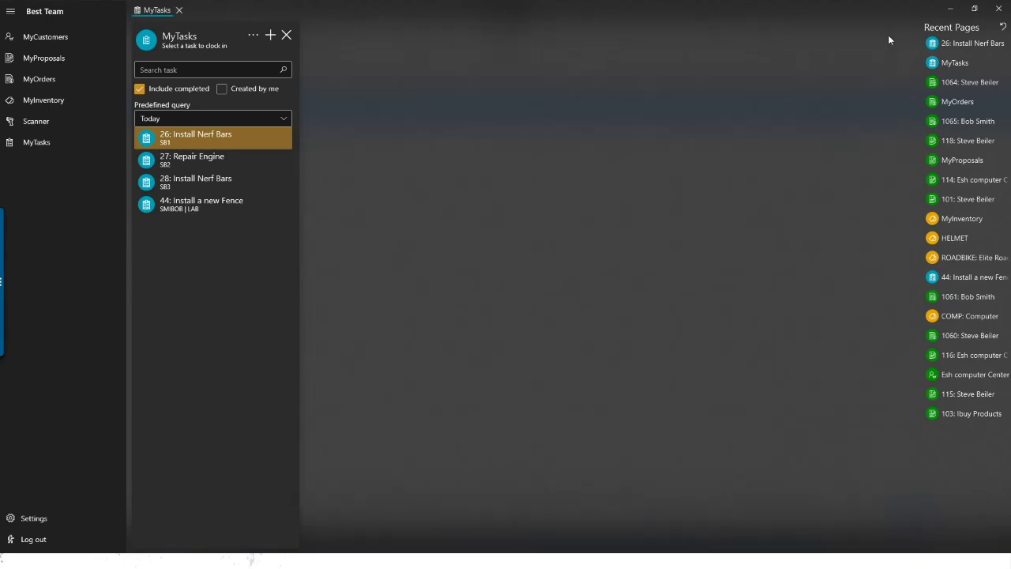
# Step: Create a new Contract Work task and assign its customer by searching for the customer's first name
pyautogui.click(271, 35)
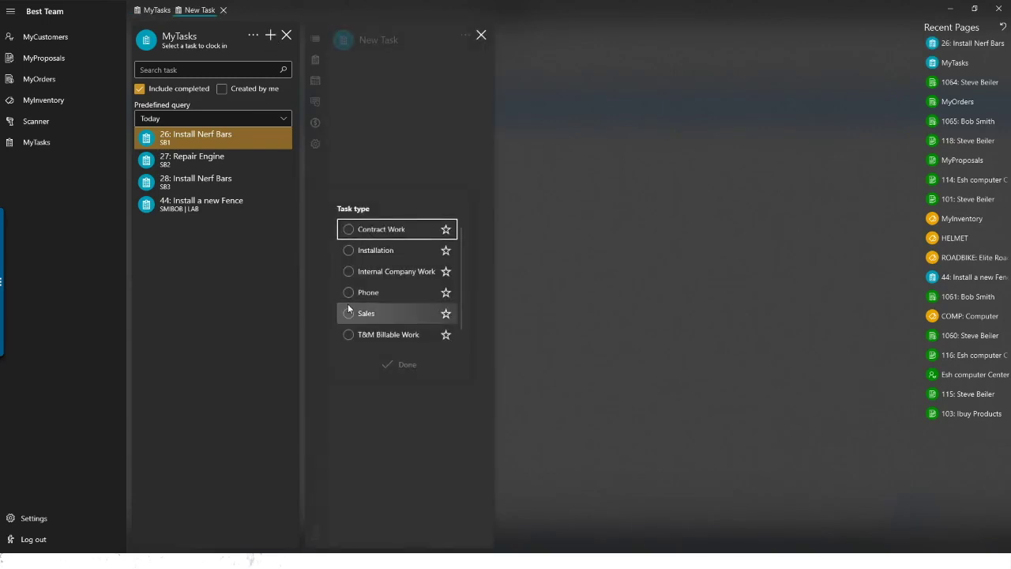
pyautogui.click(385, 234)
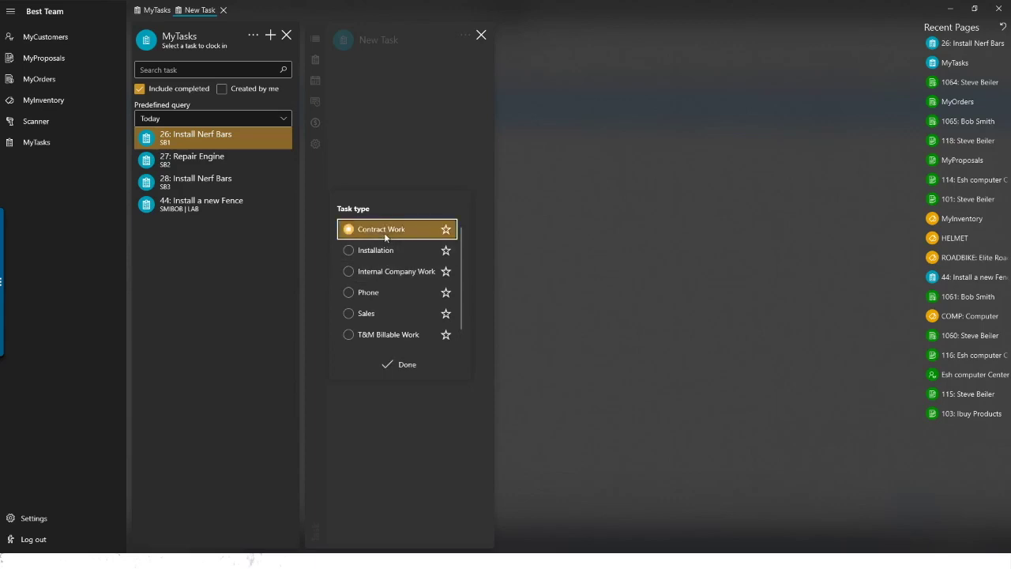
pyautogui.click(407, 368)
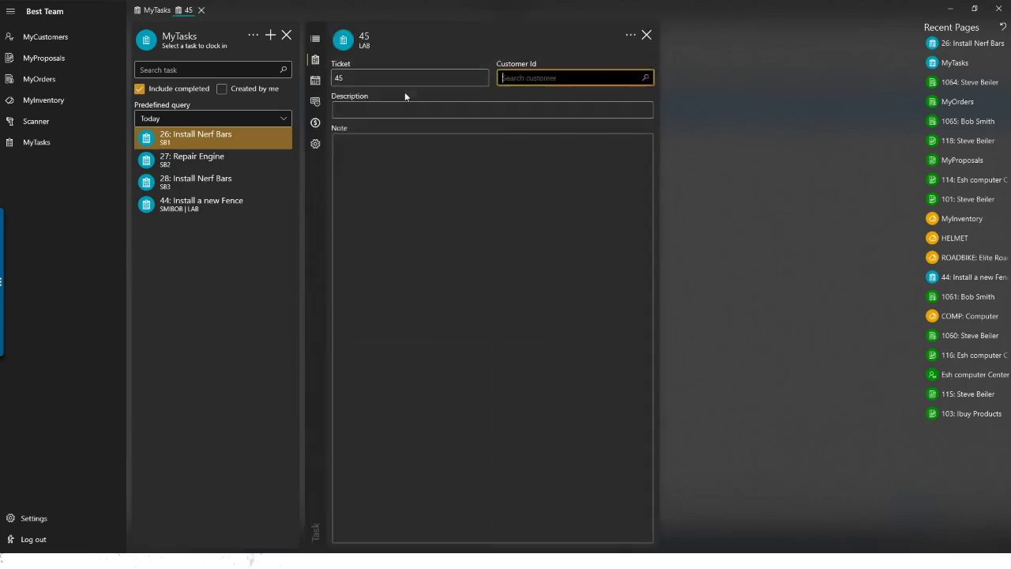
pyautogui.click(644, 79)
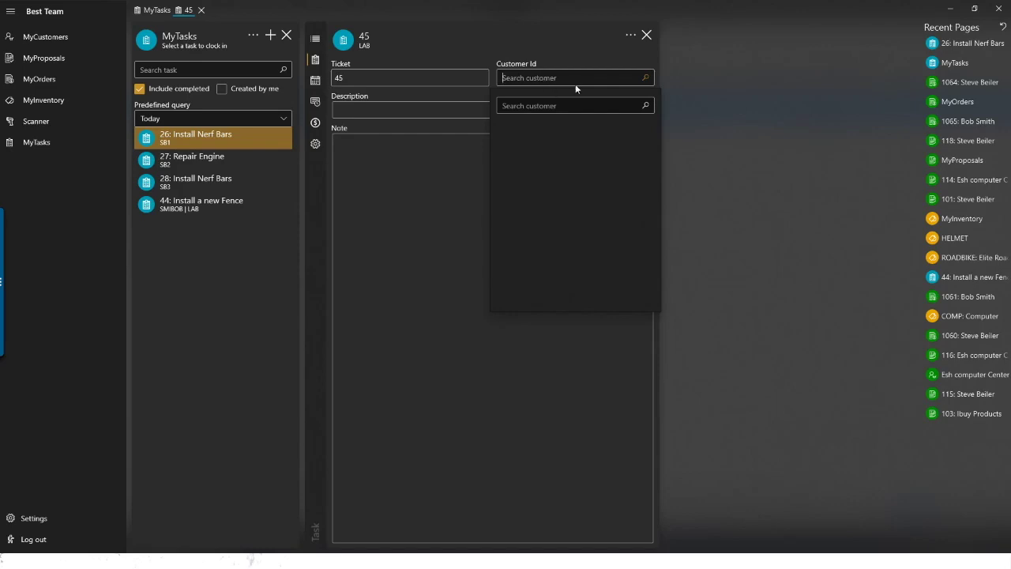
pyautogui.click(646, 107)
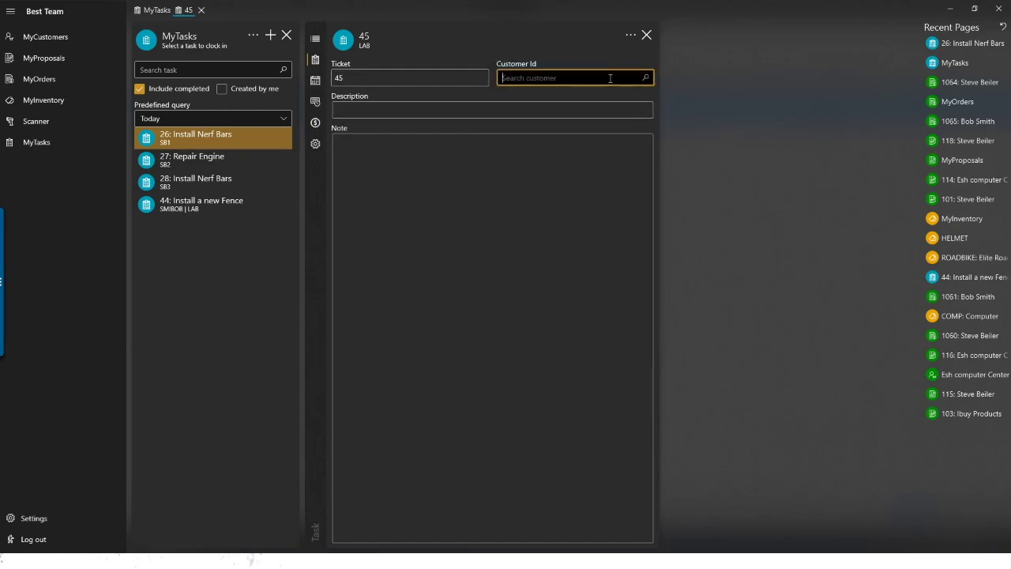
pyautogui.write('Steve')
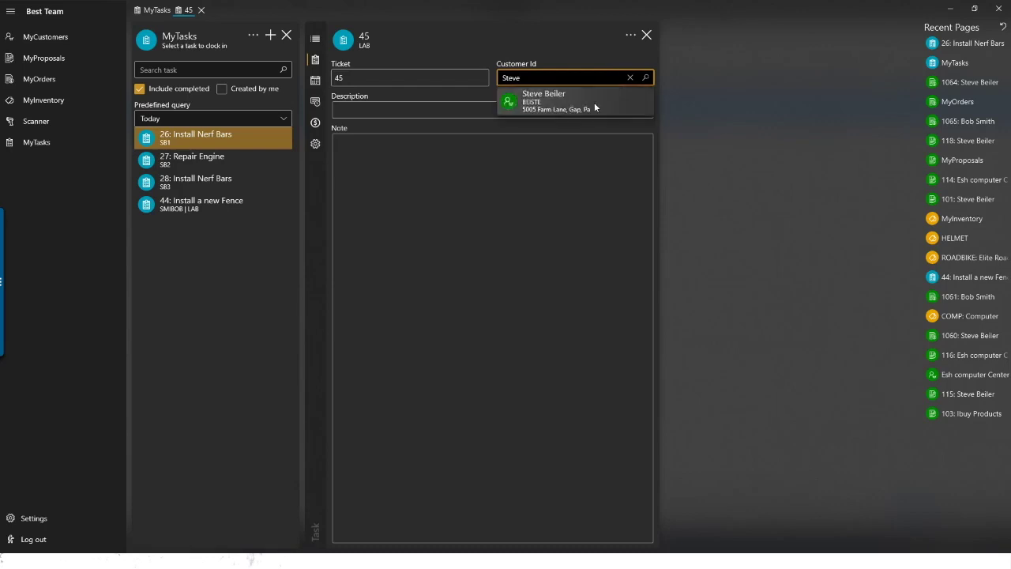
pyautogui.click(584, 102)
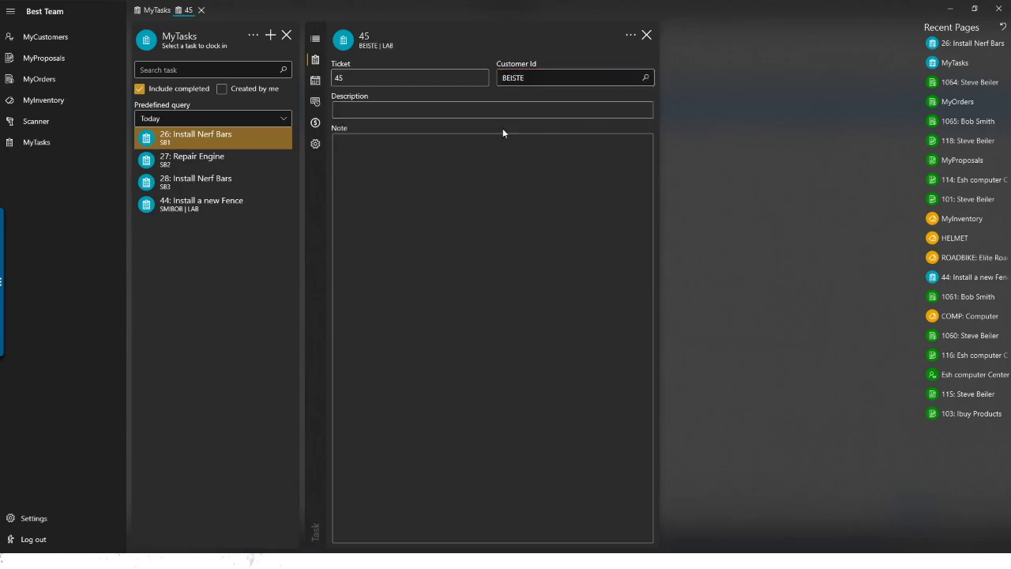
# Step: Enter Build Road Bike as the description of the new task
pyautogui.click(421, 110)
pyautogui.write('Buil')
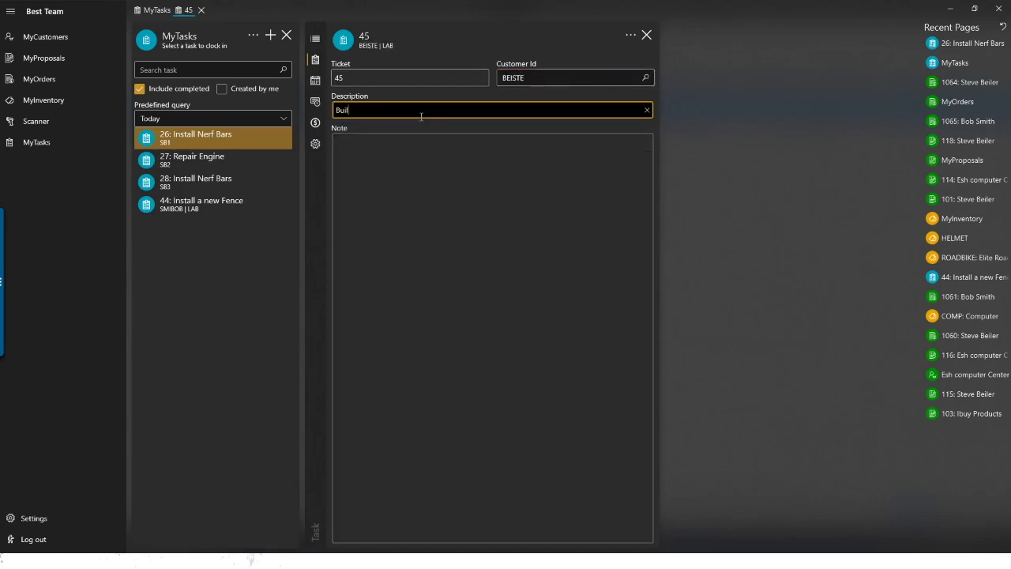
pyautogui.write('d Road Bike')
pyautogui.press('Tab')
# Step: Write a task note saying that the customer would like some customizations on his bike, and correct the spelling of "customizations"
pyautogui.write('Steve would lik')
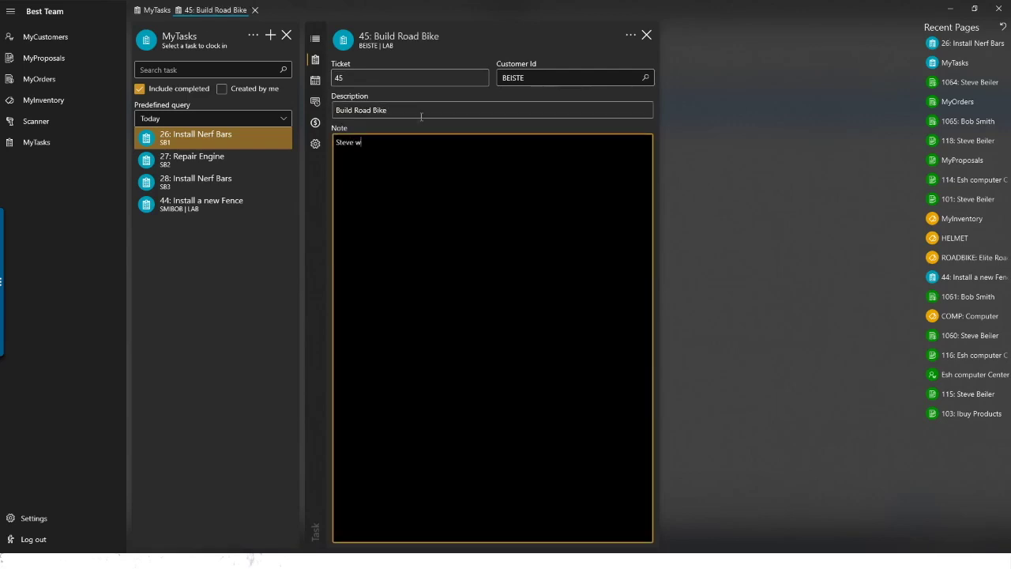
pyautogui.write('some custom')
pyautogui.press('BackSpace')
pyautogui.write('mizaitons o')
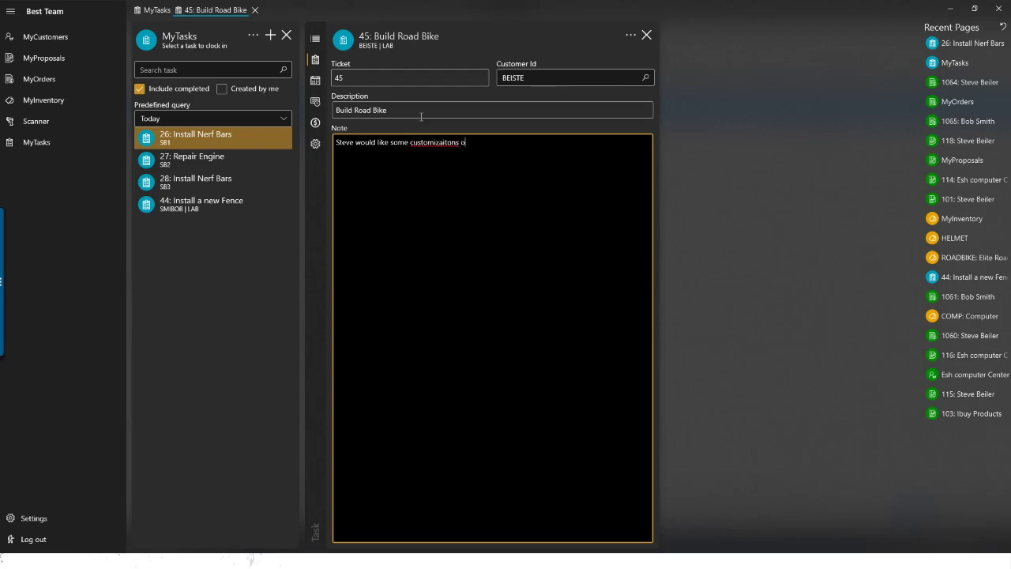
pyautogui.write('n his bike')
pyautogui.click(463, 143)
pyautogui.press('BackSpace')
pyautogui.press('BackSpace')
pyautogui.press('BackSpace')
pyautogui.press('BackSpace')
pyautogui.press('BackSpace')
pyautogui.write('tions')
pyautogui.click(513, 146)
pyautogui.write('.')
# Step: Schedule the Build Road Bike task for May 13, 2021, from 1:00 PM to 2:00 PM
pyautogui.click(316, 81)
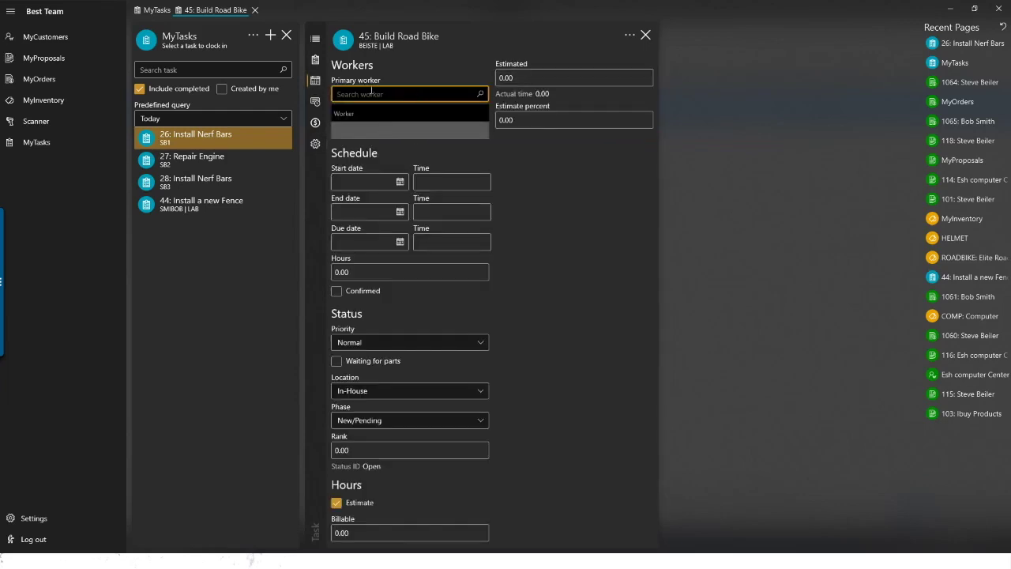
pyautogui.click(399, 183)
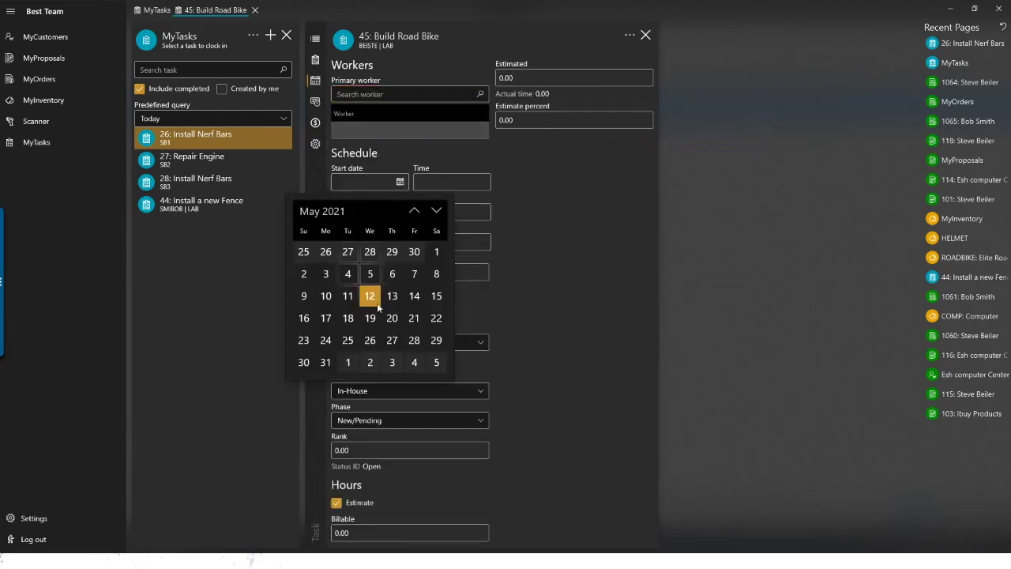
pyautogui.click(393, 294)
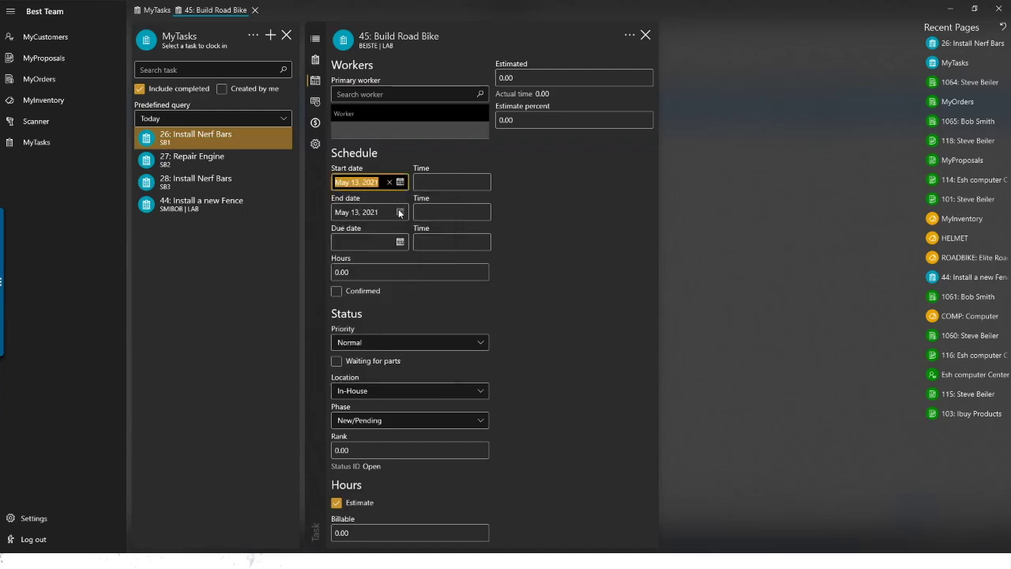
pyautogui.click(399, 212)
pyautogui.click(470, 187)
pyautogui.click(471, 181)
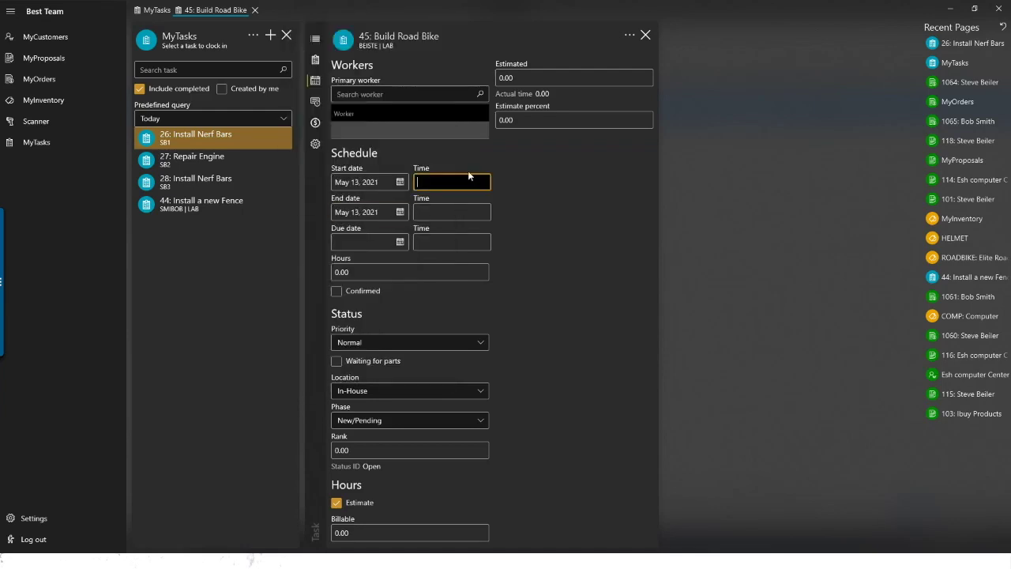
pyautogui.write('1:00 PM')
pyautogui.press('Tab')
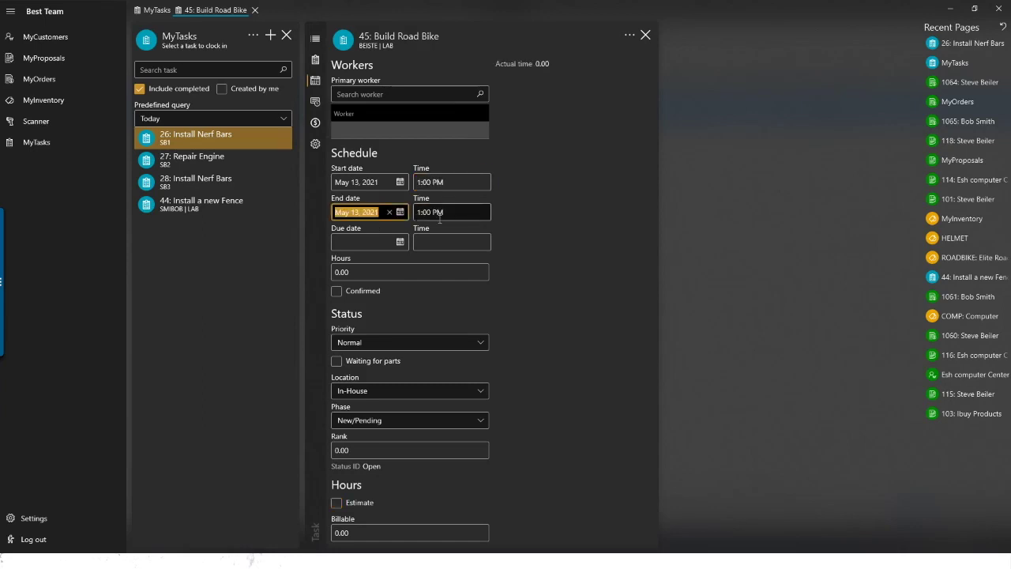
pyautogui.press('Tab')
pyautogui.write('2')
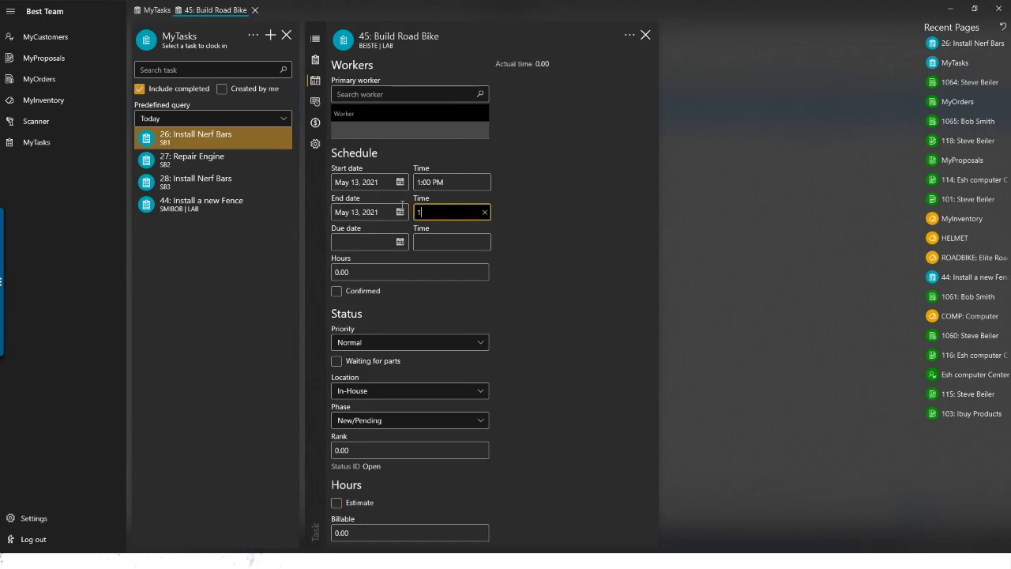
pyautogui.press('Tab')
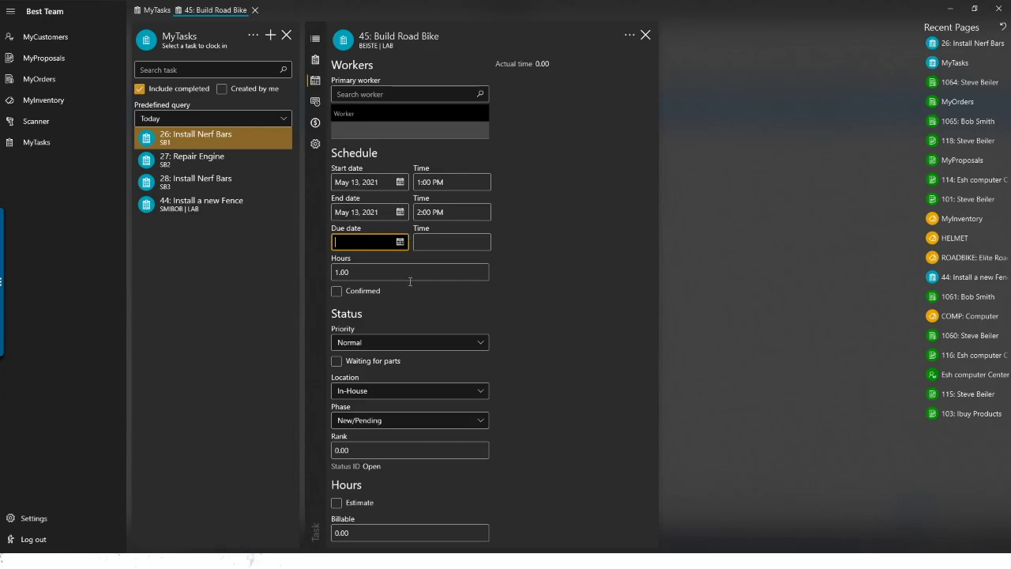
# Step: Assign the primary worker to the Build Road Bike task by entering the worker's ID
pyautogui.click(630, 35)
pyautogui.click(590, 218)
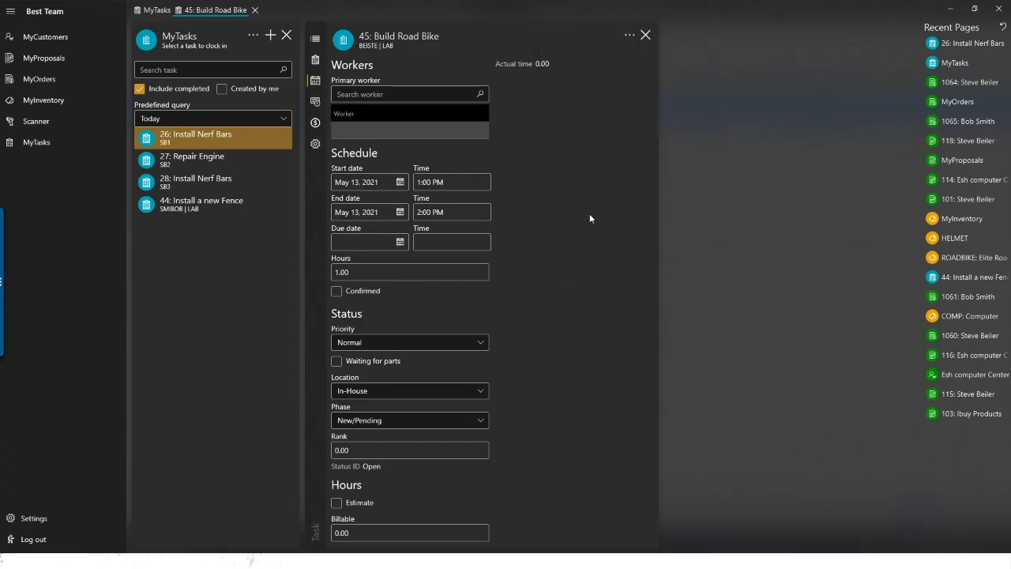
pyautogui.click(397, 93)
pyautogui.write('BOWDEK')
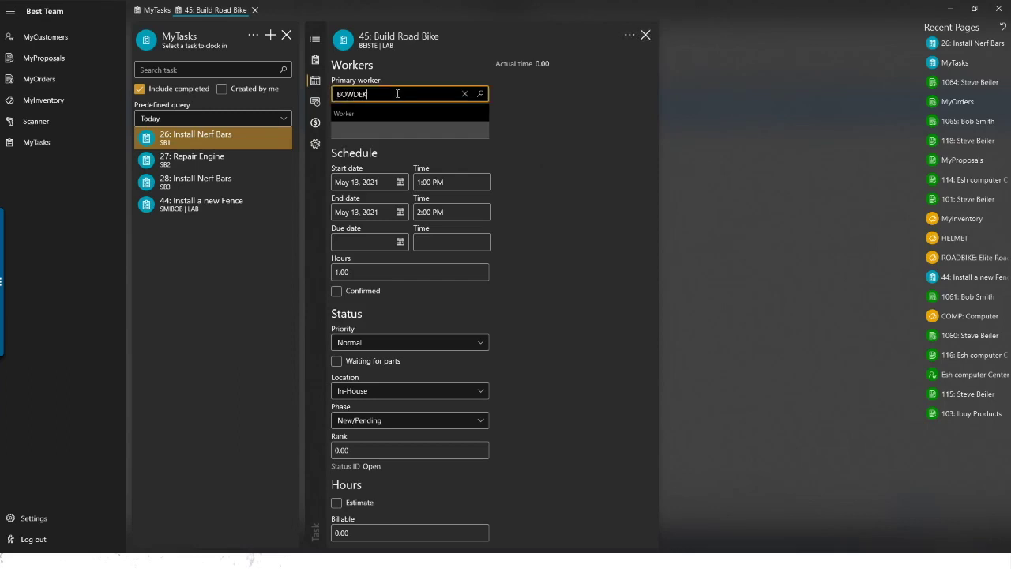
pyautogui.click(394, 116)
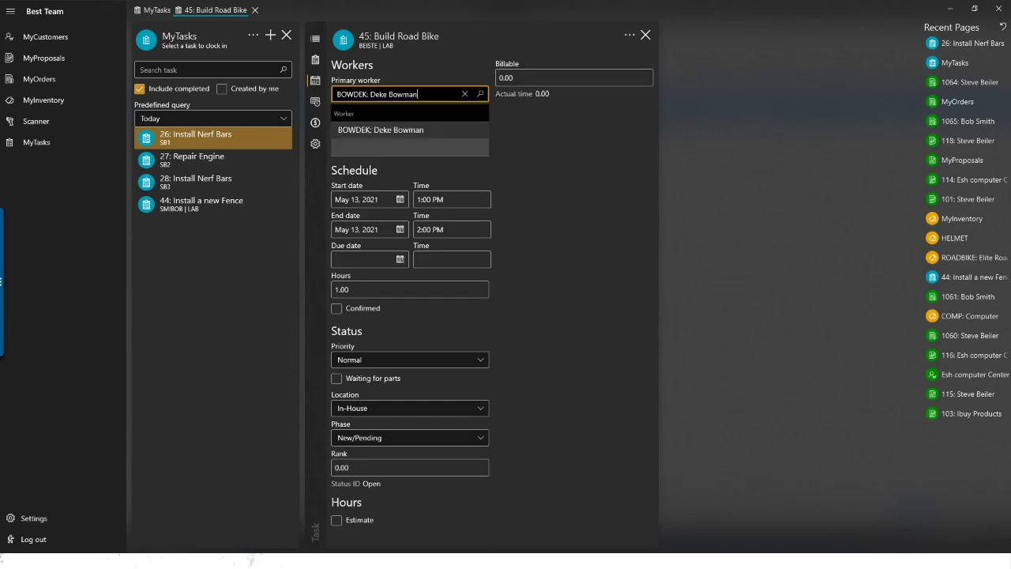
# Step: Save the Build Road Bike task and close it
pyautogui.click(637, 37)
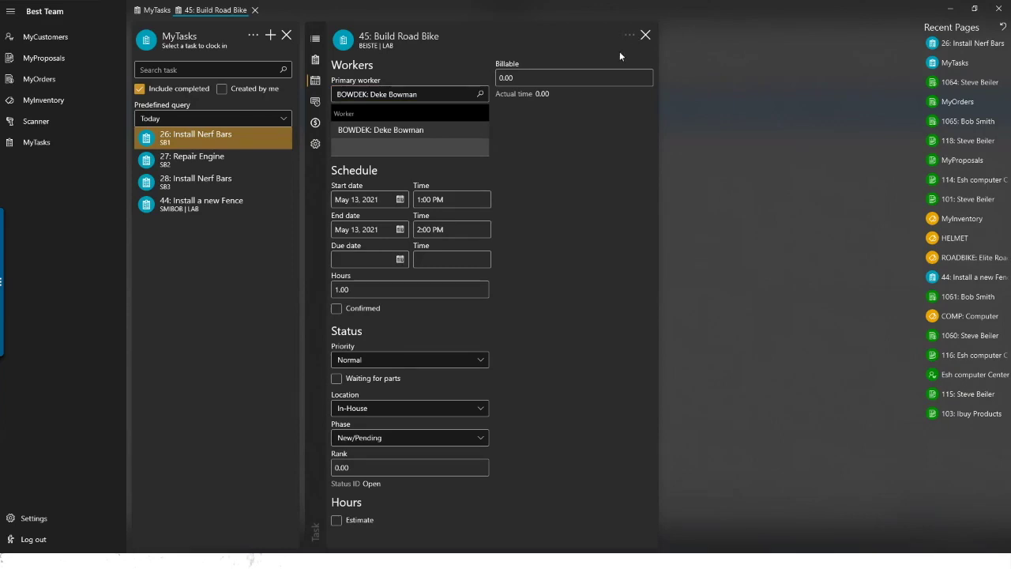
pyautogui.click(628, 34)
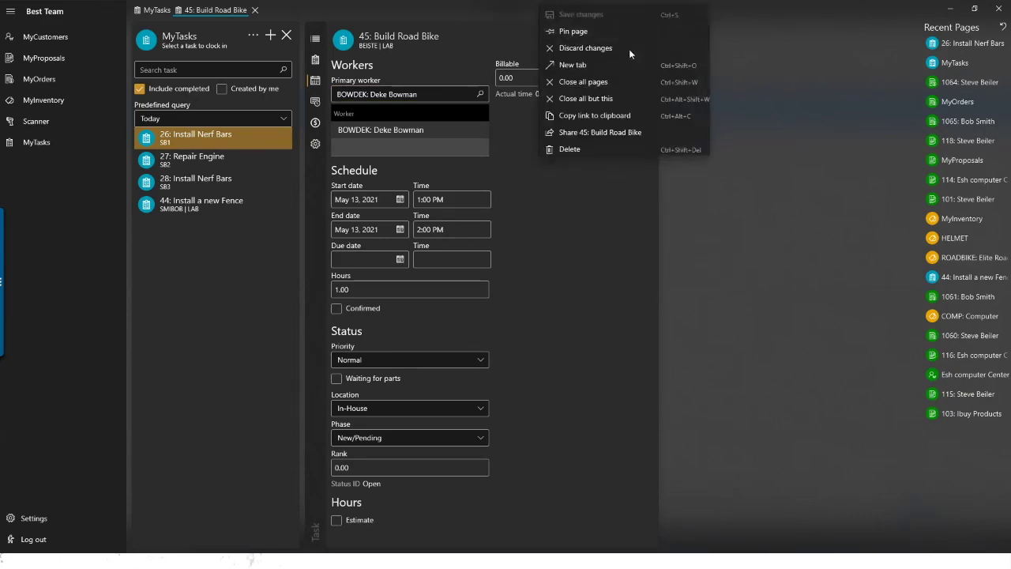
pyautogui.click(629, 49)
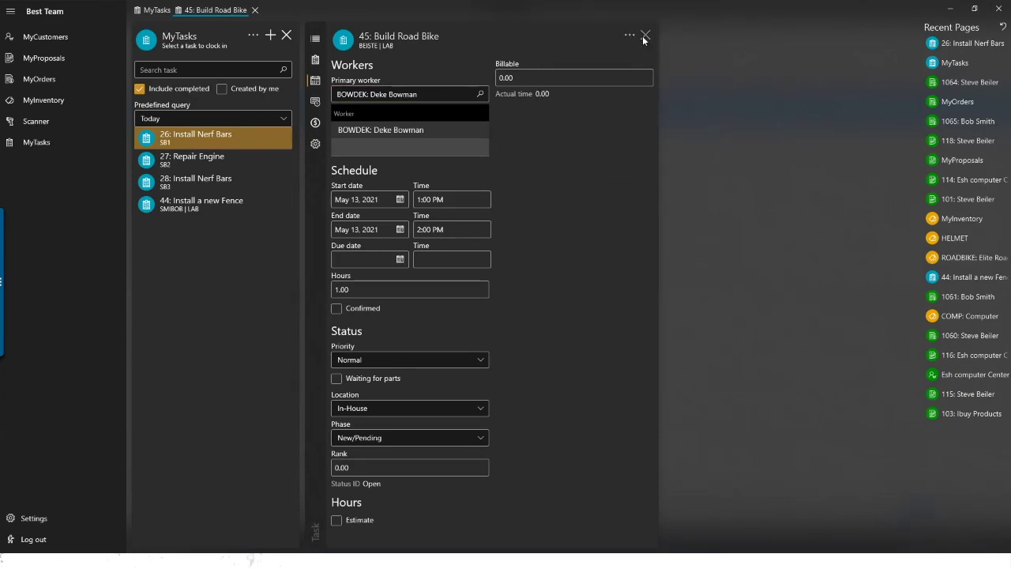
pyautogui.click(645, 36)
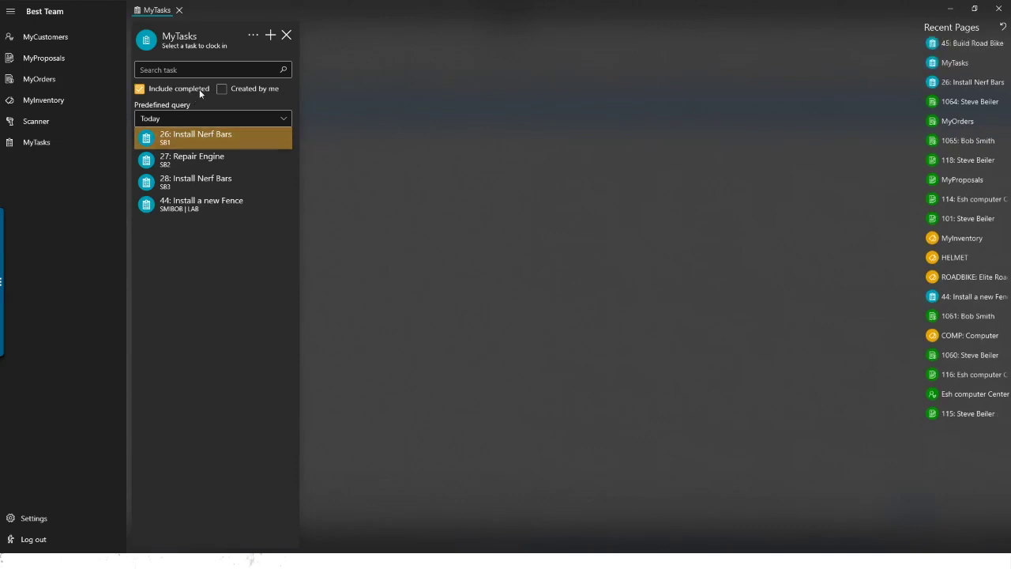
# Step: Filter the MyTasks list with the custom predefined query named after the customer, and check the available queries again
pyautogui.click(203, 118)
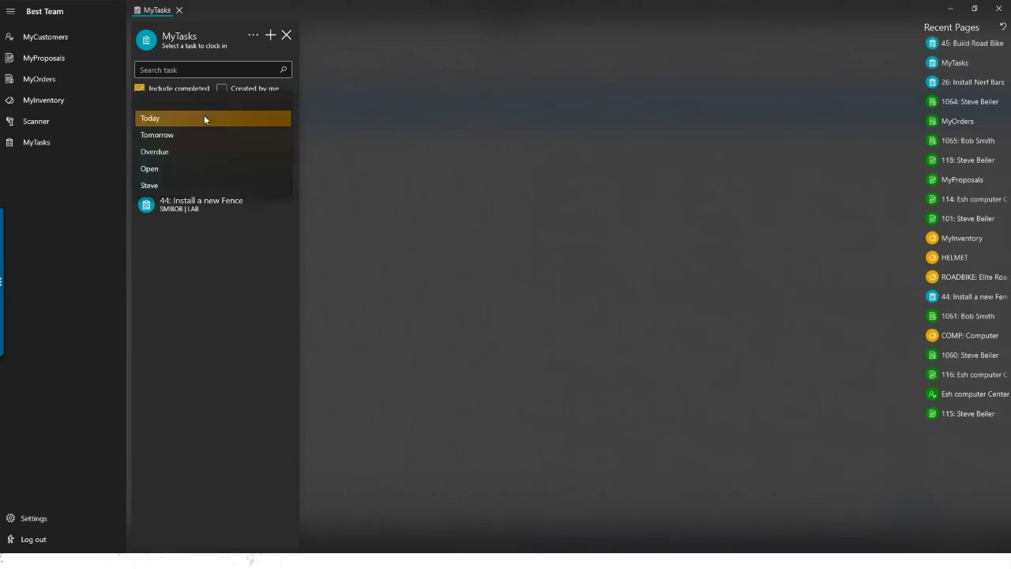
pyautogui.click(175, 181)
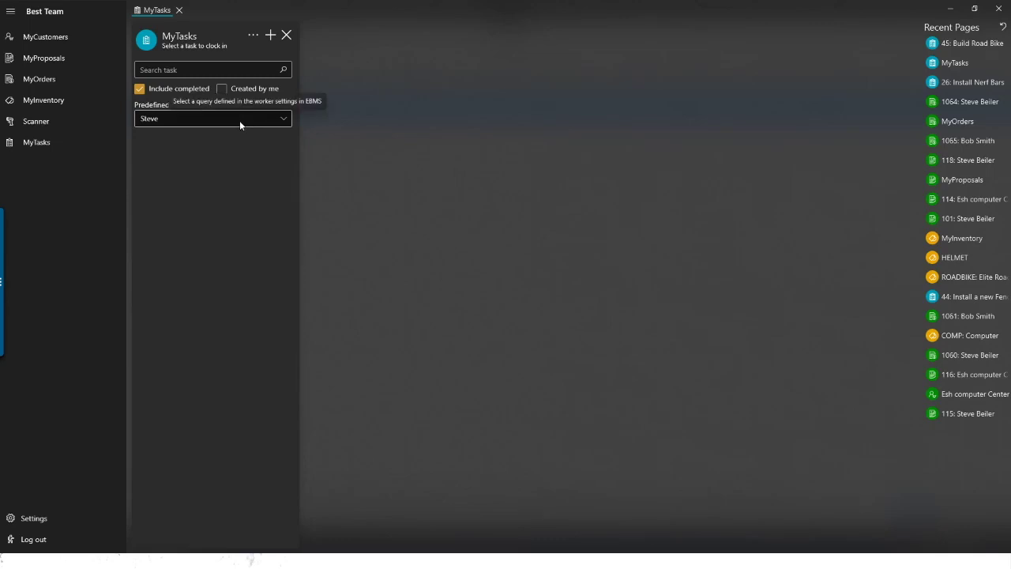
pyautogui.click(197, 120)
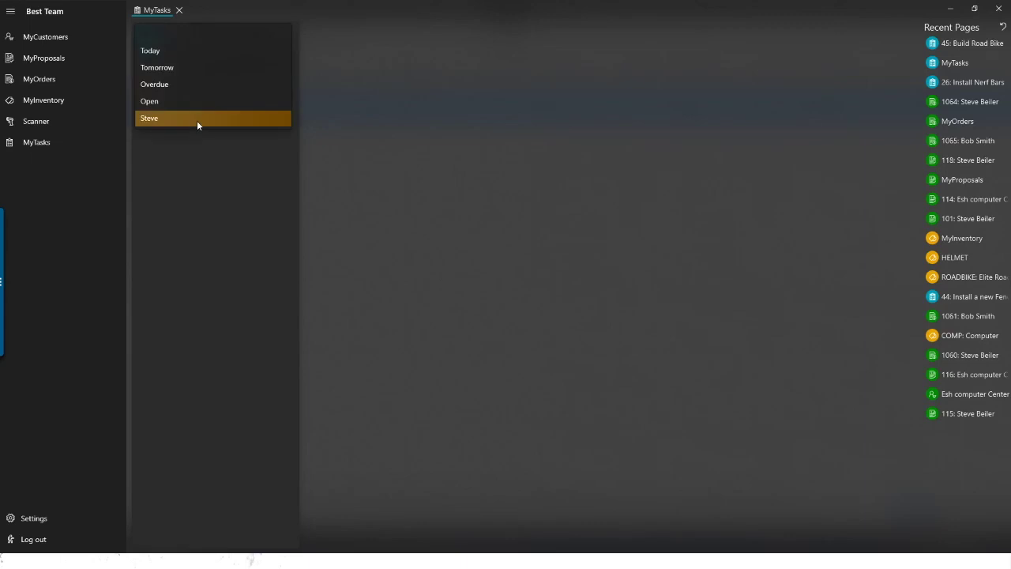
pyautogui.click(196, 120)
pyautogui.click(197, 120)
pyautogui.click(196, 120)
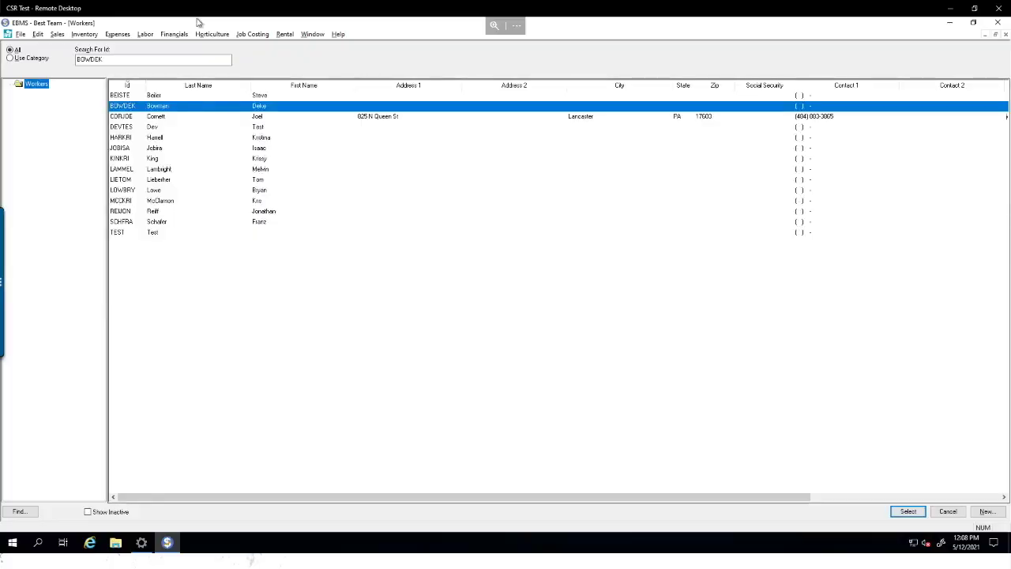
# Step: Switch to EBMS and open the MyTasks shared properties from the selected worker's app settings
pyautogui.doubleClick(215, 107)
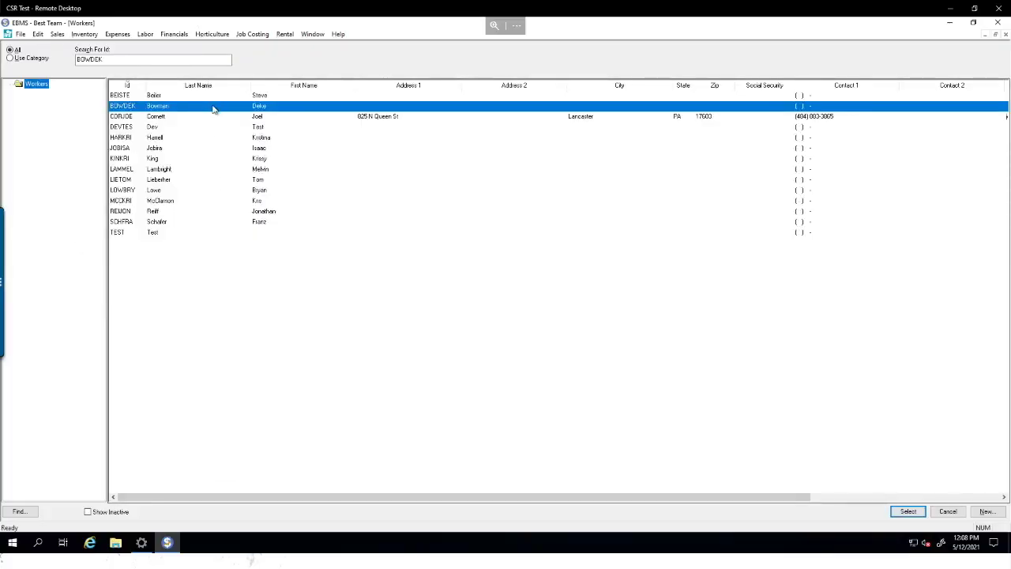
pyautogui.click(593, 105)
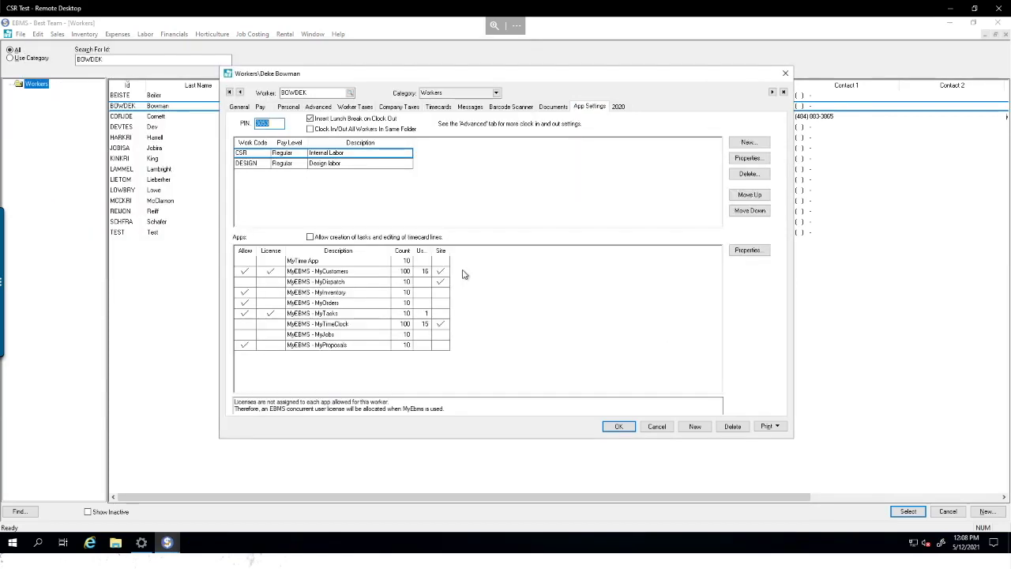
pyautogui.click(326, 319)
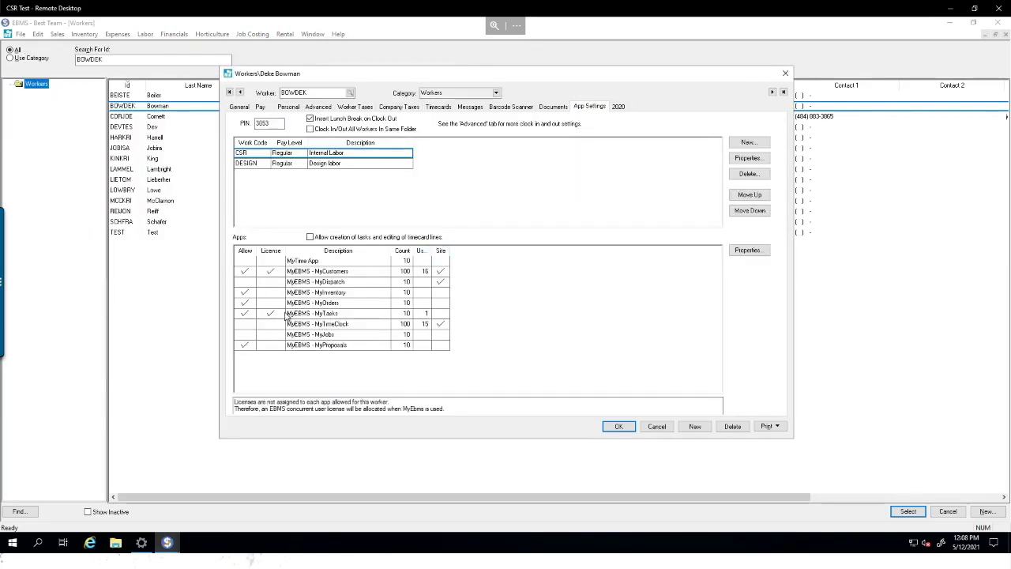
pyautogui.click(275, 314)
pyautogui.click(277, 315)
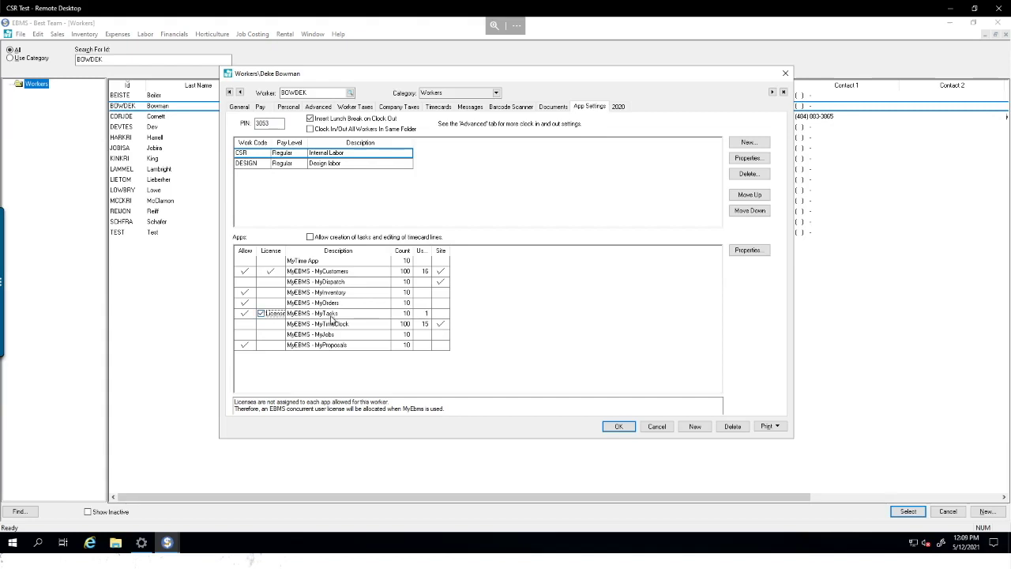
pyautogui.click(331, 316)
pyautogui.click(749, 250)
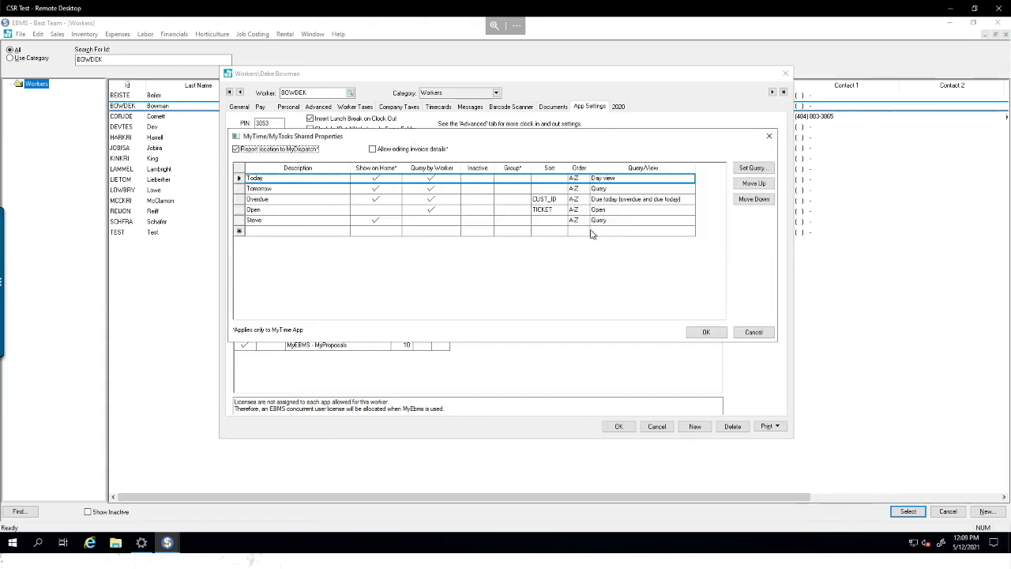
# Step: Open the CUST_ID condition's value in the customer-named query, and save the query, the shared properties and the worker record
pyautogui.click(619, 225)
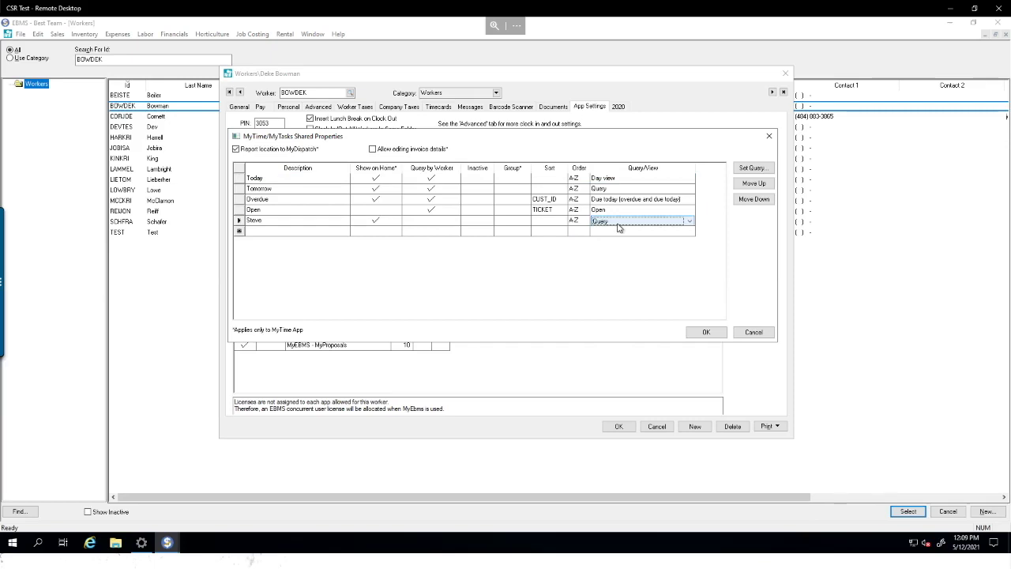
pyautogui.click(759, 168)
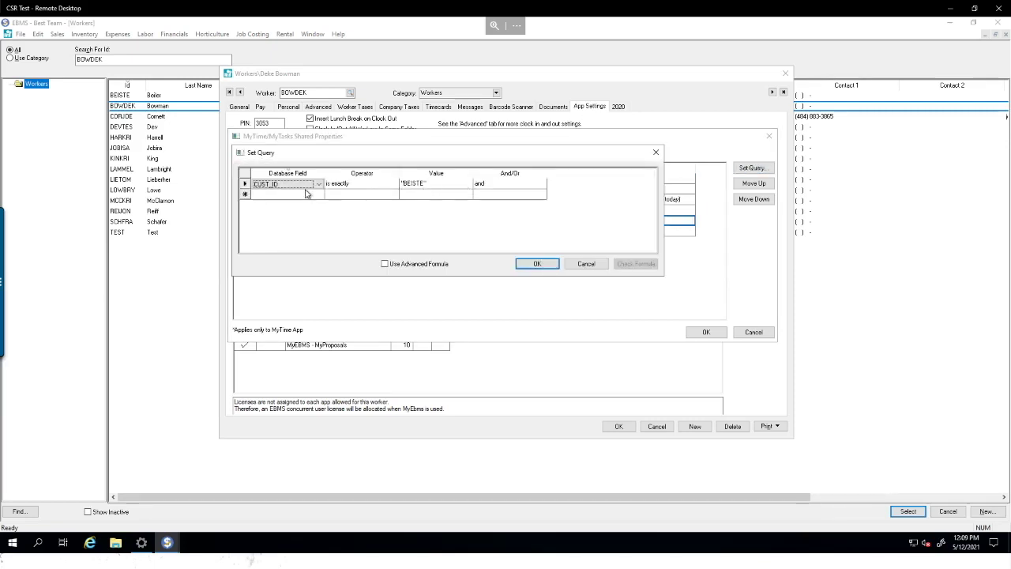
pyautogui.click(437, 184)
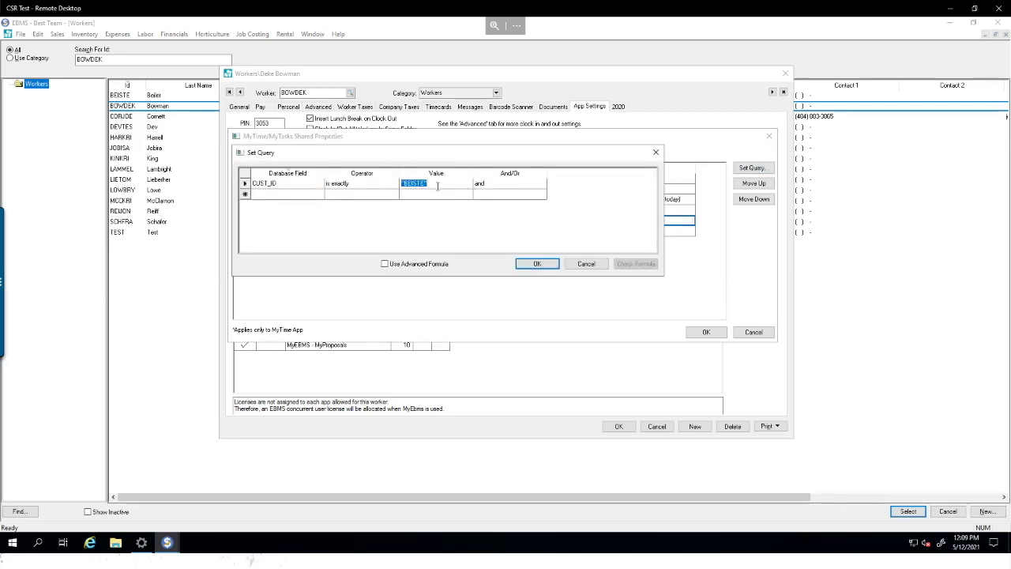
pyautogui.click(436, 185)
pyautogui.click(543, 265)
pyautogui.click(706, 332)
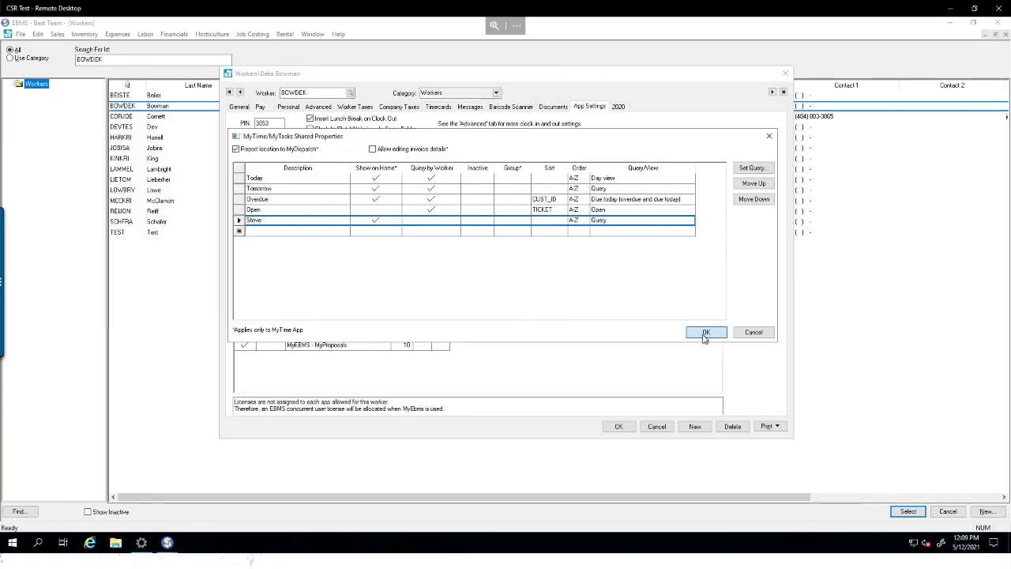
pyautogui.click(618, 426)
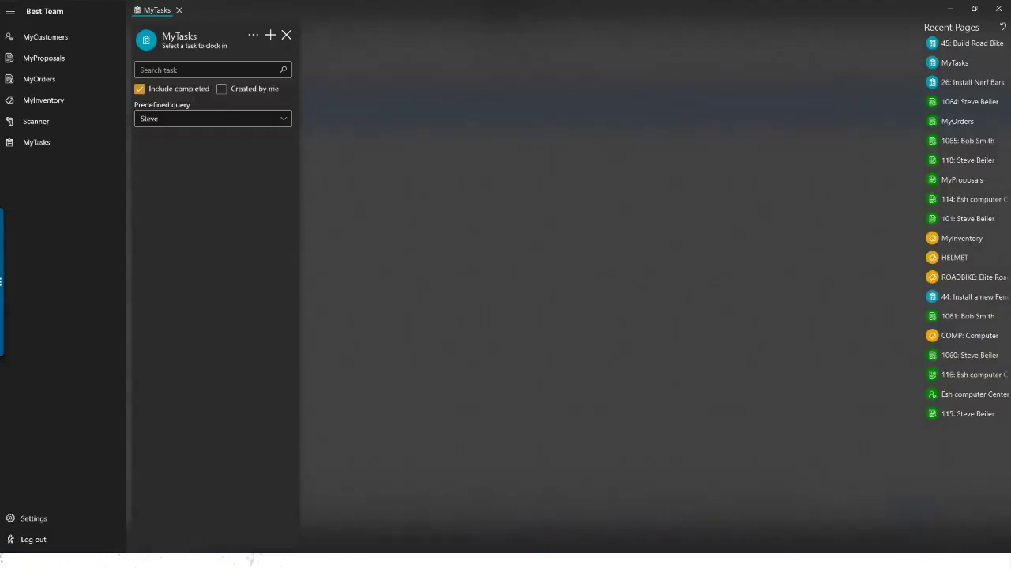
# Step: Close and reopen MyTasks in MyEBMS to reload the task list under the customer-named query
pyautogui.click(286, 34)
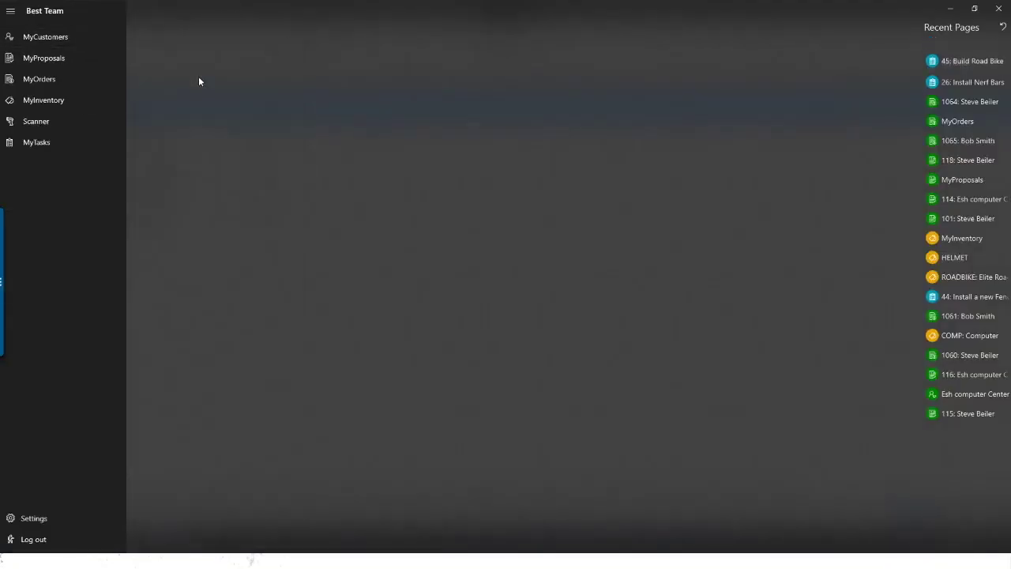
pyautogui.click(29, 144)
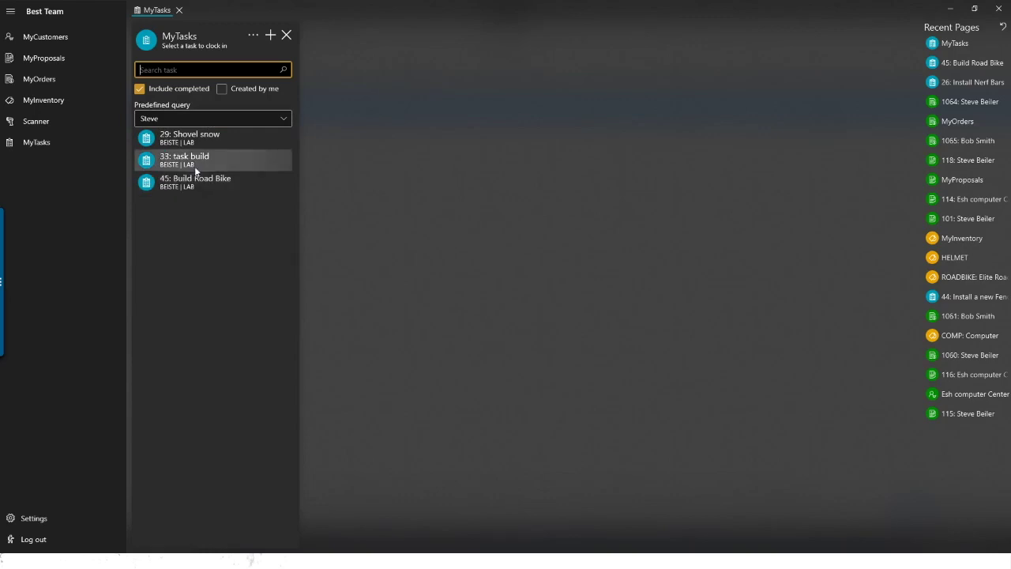
pyautogui.click(237, 118)
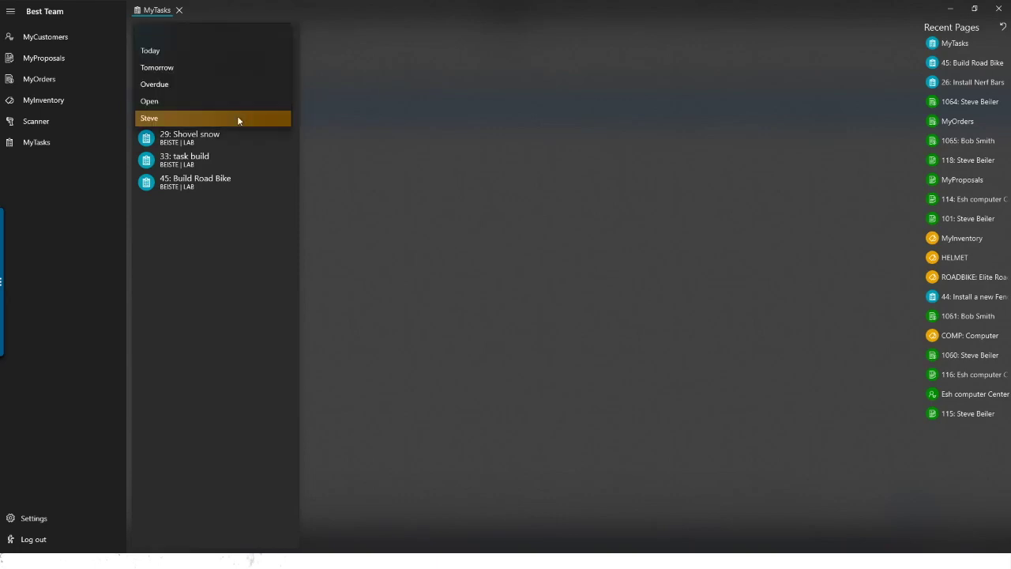
pyautogui.click(238, 119)
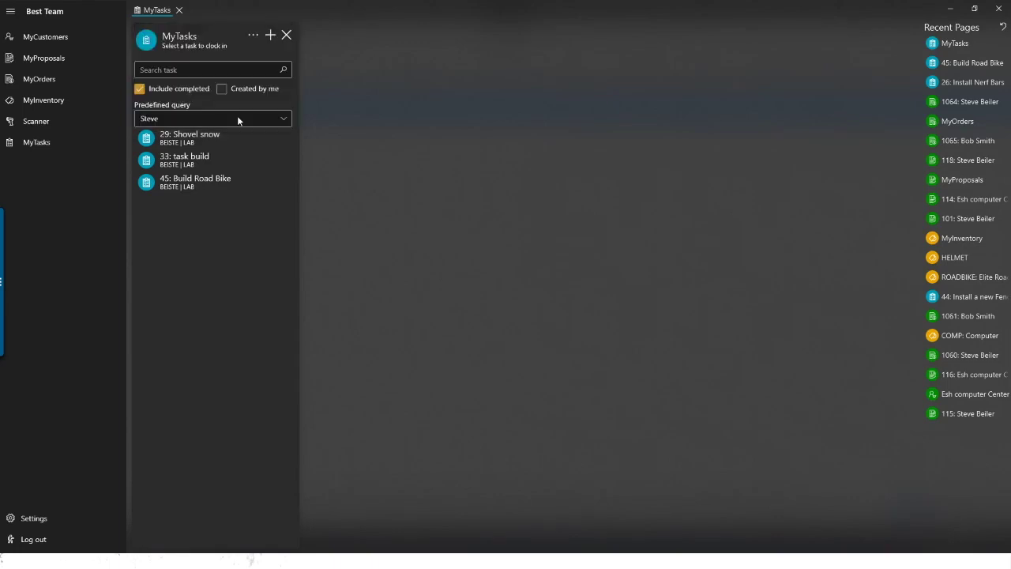
# Step: Filter the task list with the Today predefined query and with the Tomorrow query
pyautogui.click(238, 118)
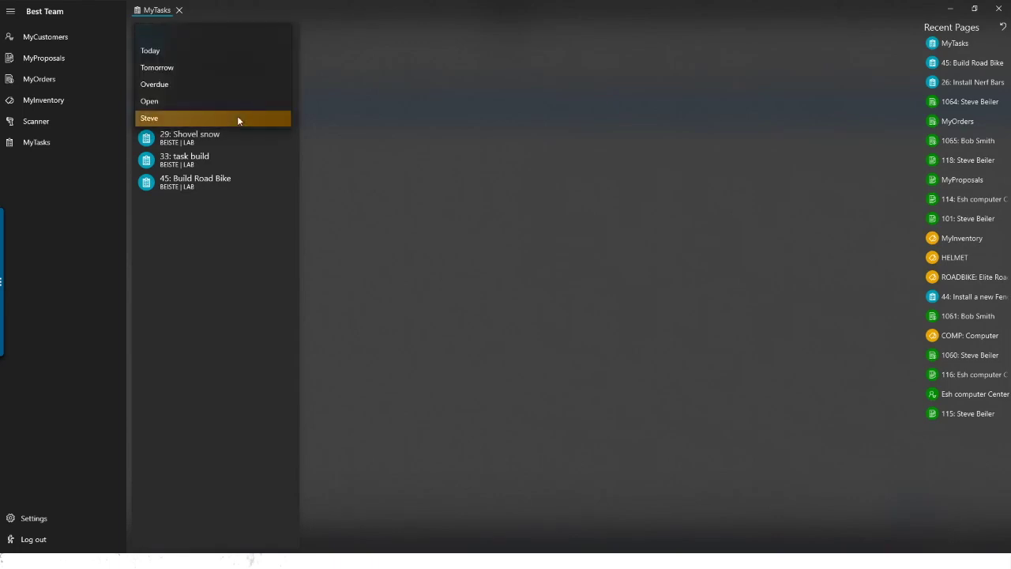
pyautogui.click(239, 52)
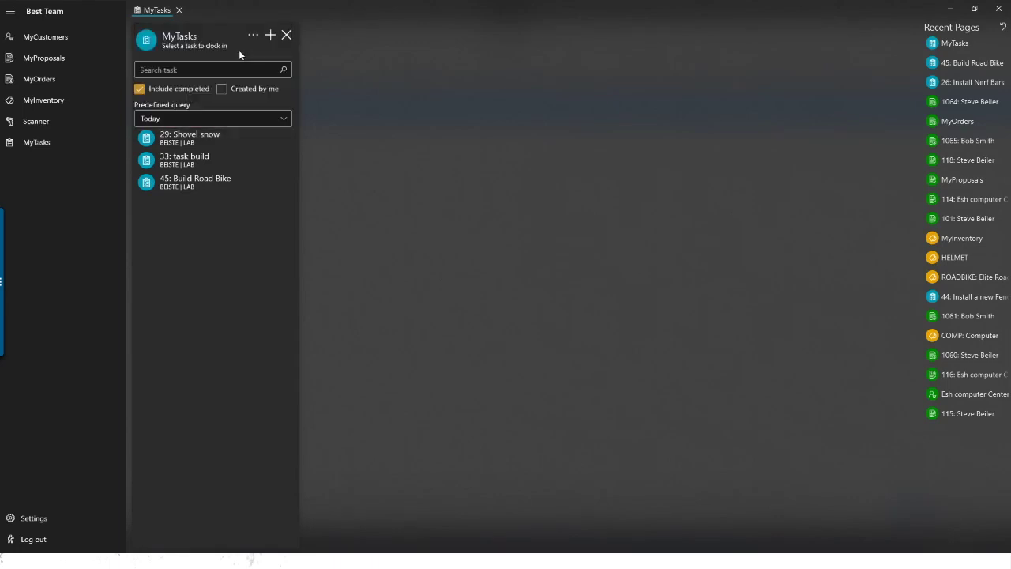
pyautogui.click(241, 116)
pyautogui.click(238, 130)
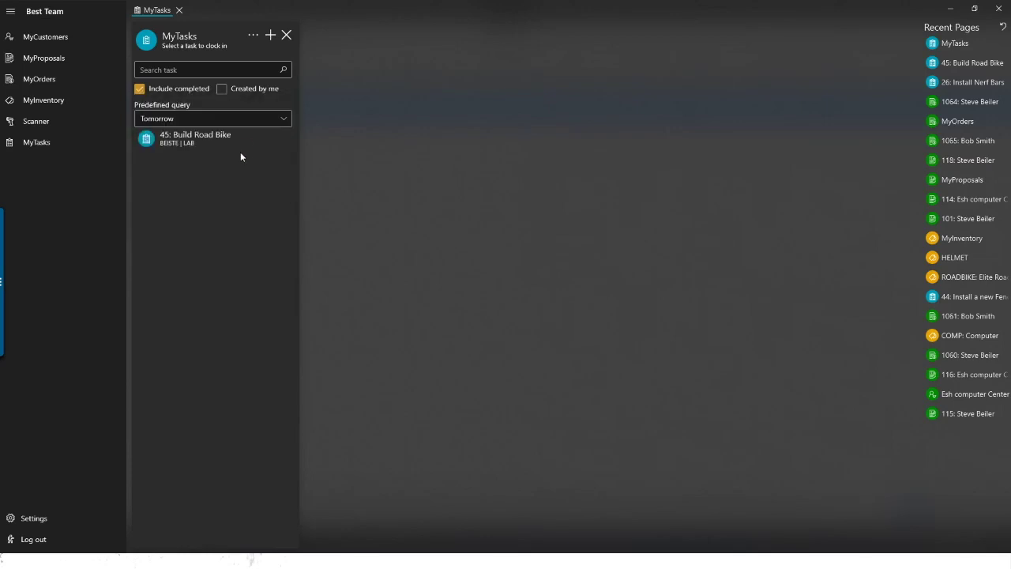
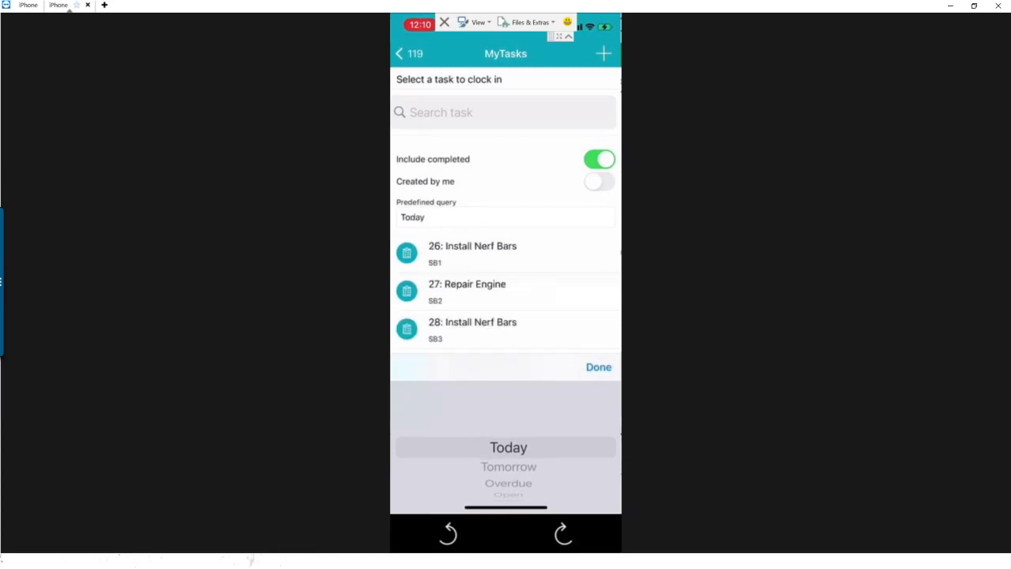
# Step: On the iPhone, look through the predefined task queries and keep Today as the filter
pyautogui.scroll(-1, 508, 446)
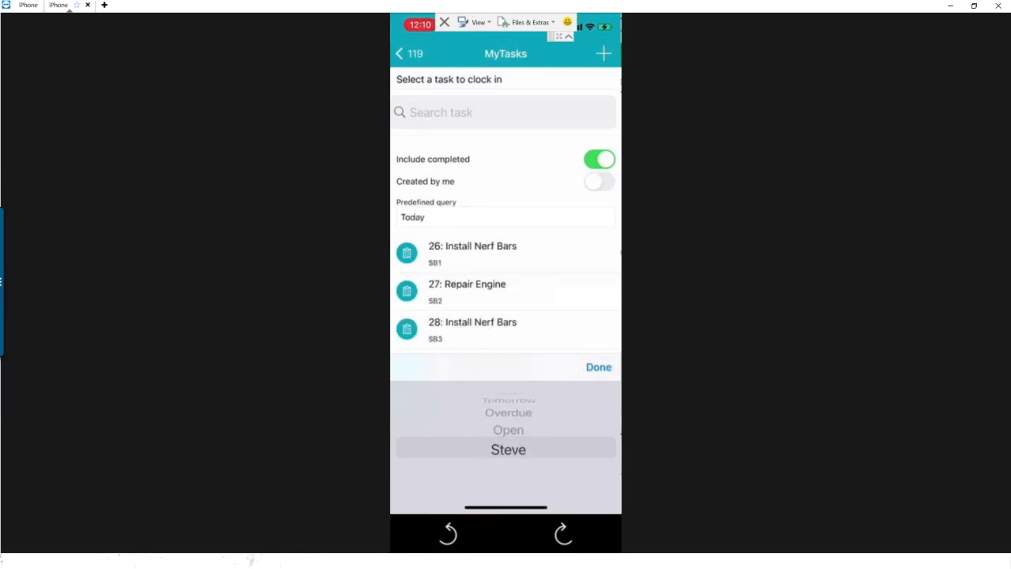
pyautogui.scroll(4, 508, 446)
pyautogui.click(598, 366)
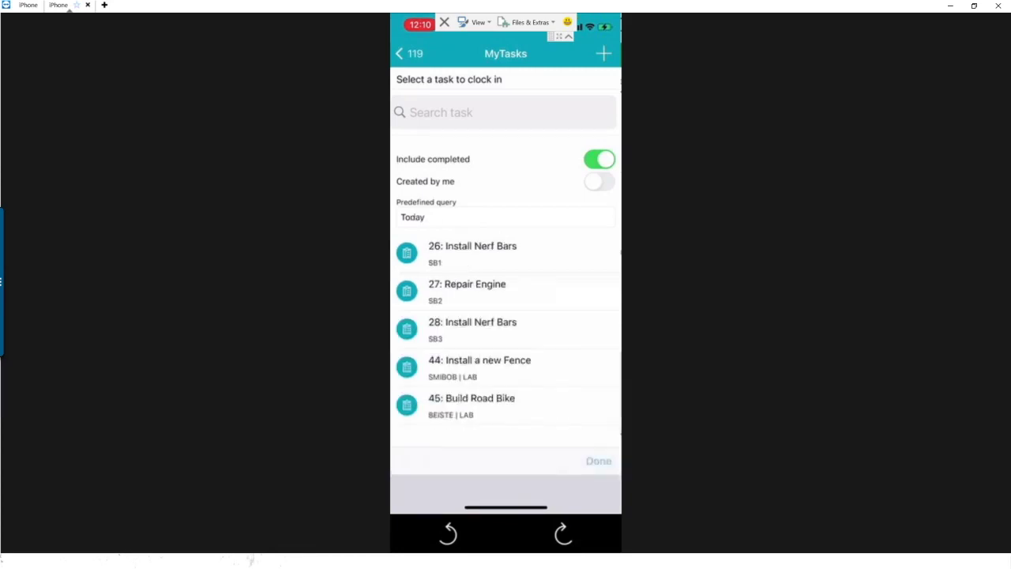
# Step: Open task 26: Install Nerf Bars, clock in to it and look over its details
pyautogui.click(472, 251)
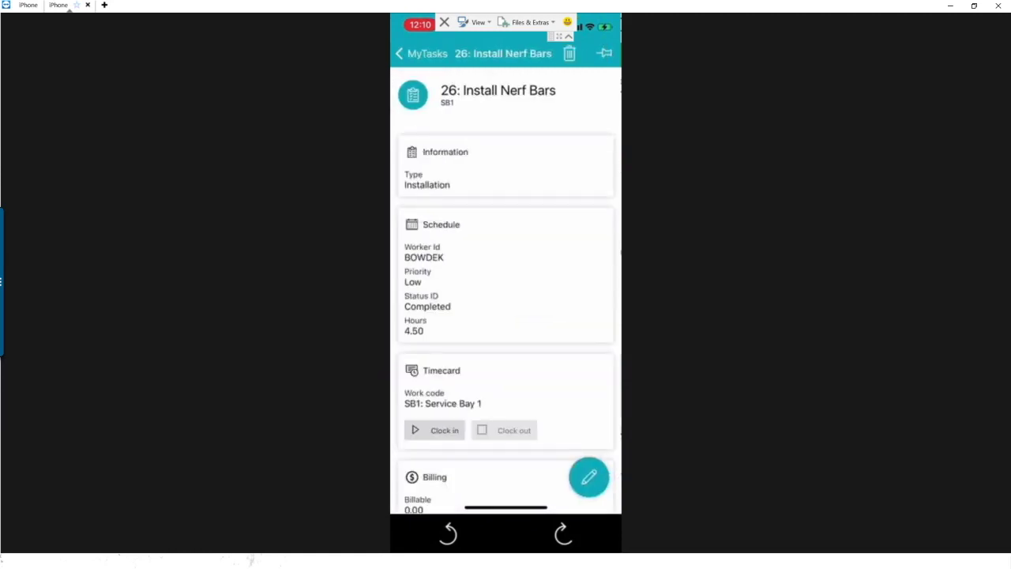
pyautogui.scroll(-3, 506, 292)
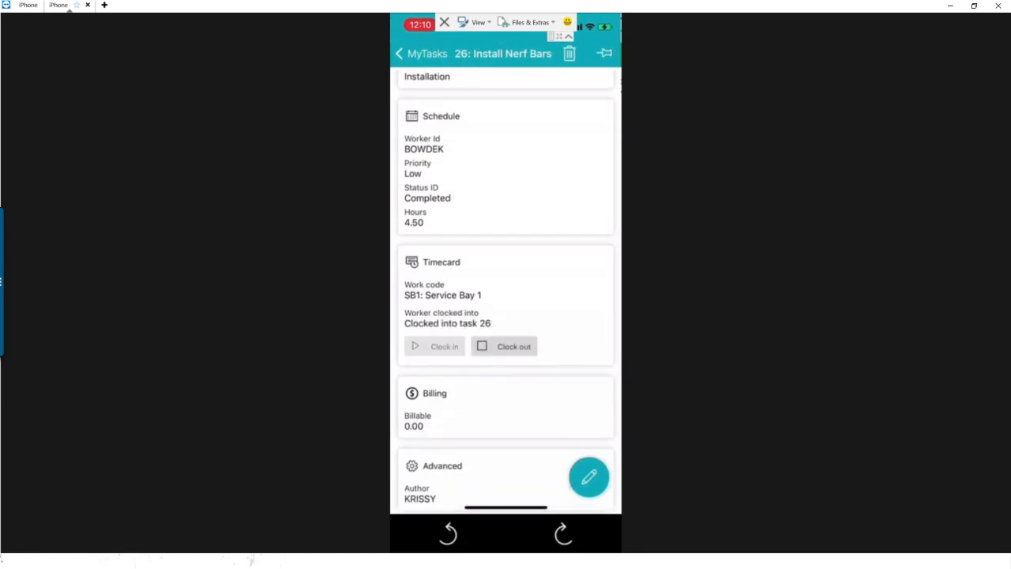
pyautogui.scroll(-2, 505, 292)
pyautogui.scroll(3, 506, 292)
pyautogui.scroll(3, 505, 292)
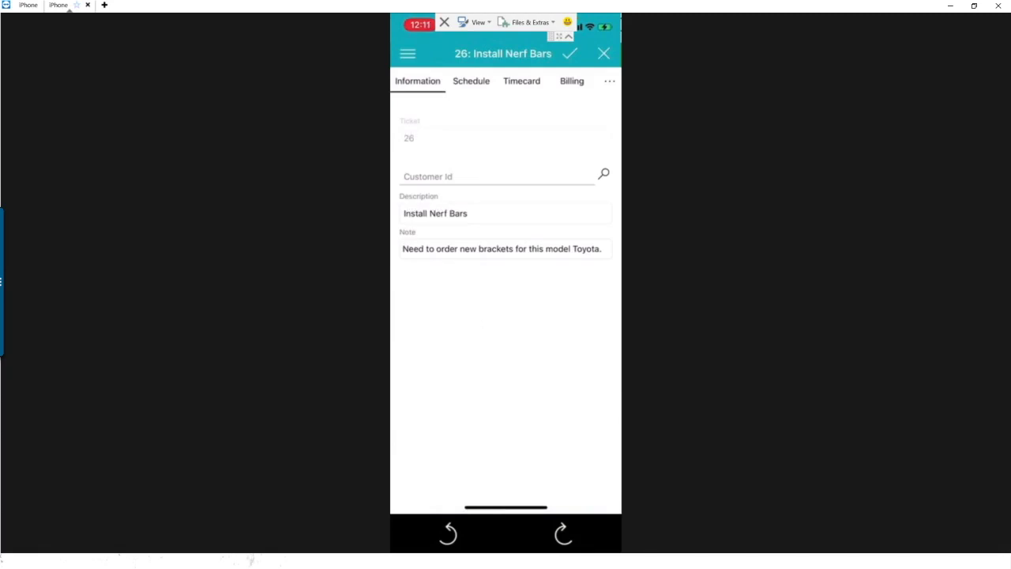
# Step: Examine the Install Nerf Bars task's note, its worker schedule and its timecard entries in edit mode
pyautogui.click(572, 249)
pyautogui.click(470, 80)
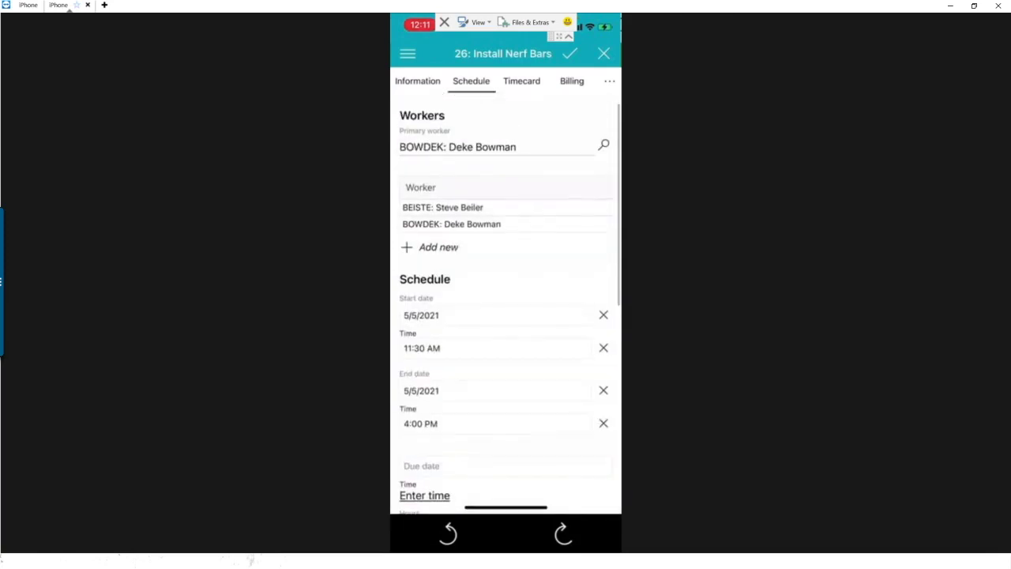
pyautogui.click(521, 80)
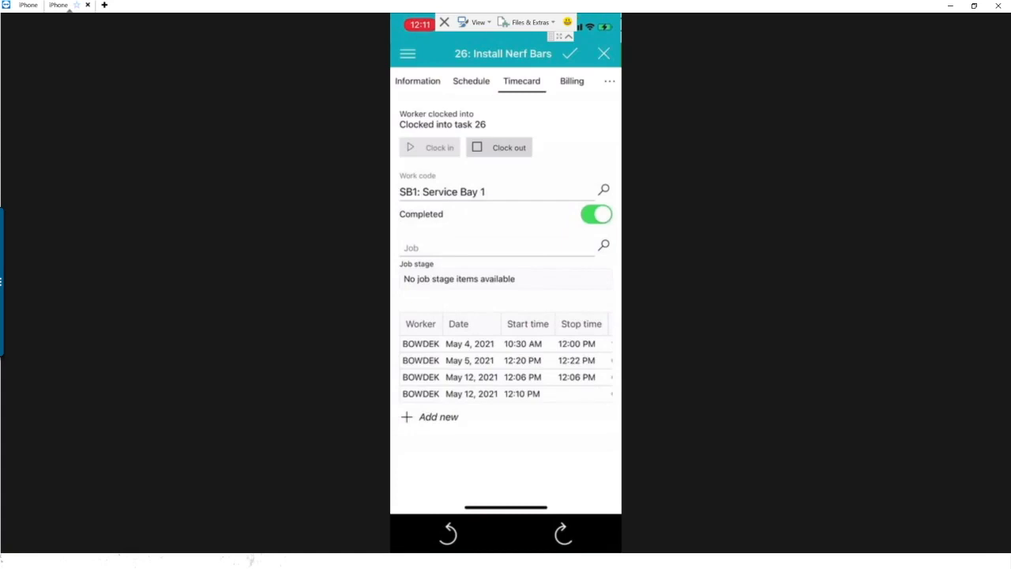
pyautogui.hscroll(5, 505, 360)
pyautogui.hscroll(-5, 505, 360)
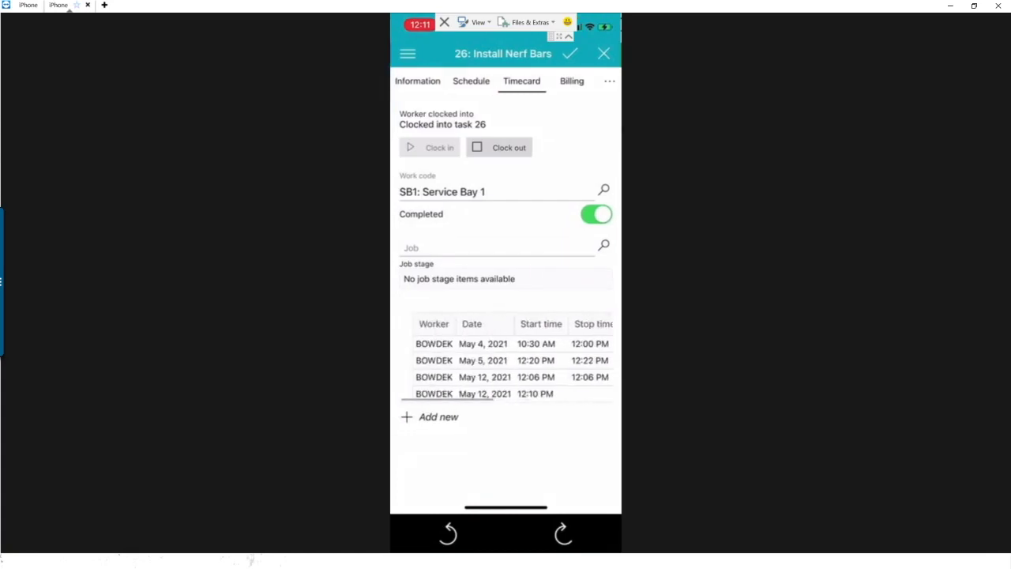
pyautogui.hscroll(3, 506, 367)
# Step: Add a new time entry to the Install Nerf Bars task and set its date to May 10, 2021
pyautogui.click(432, 416)
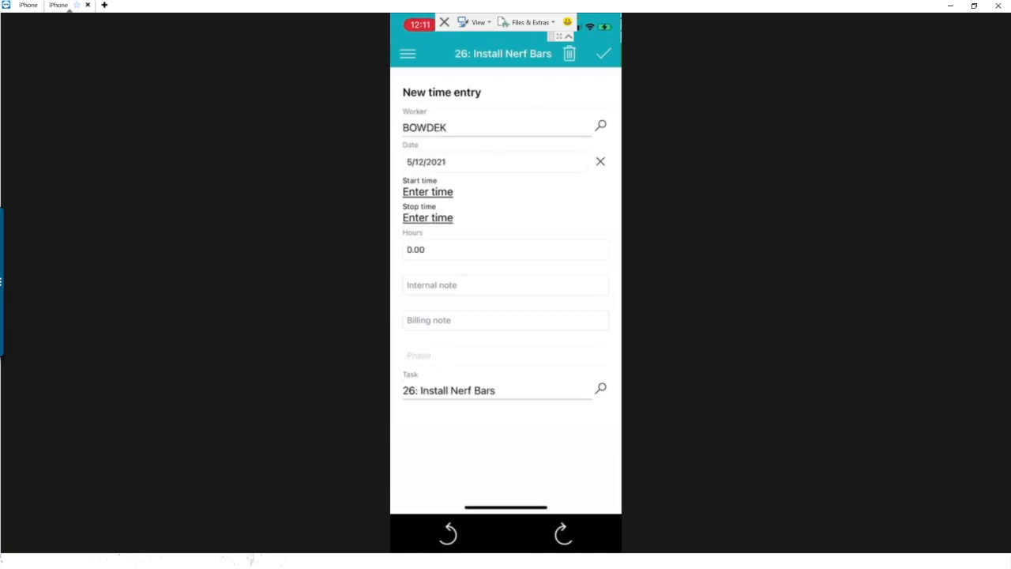
pyautogui.click(474, 320)
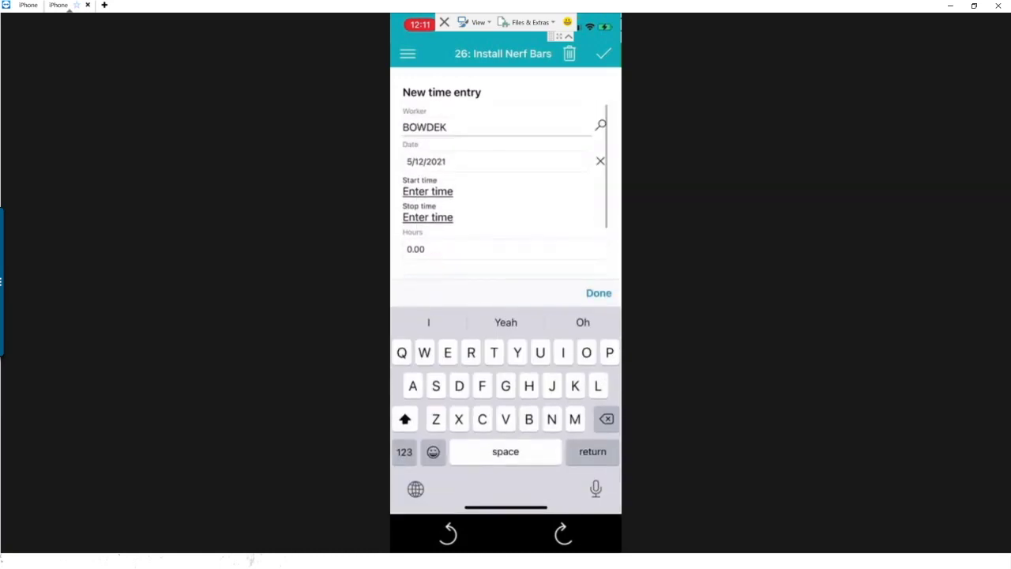
pyautogui.click(443, 161)
pyautogui.scroll(2, 518, 447)
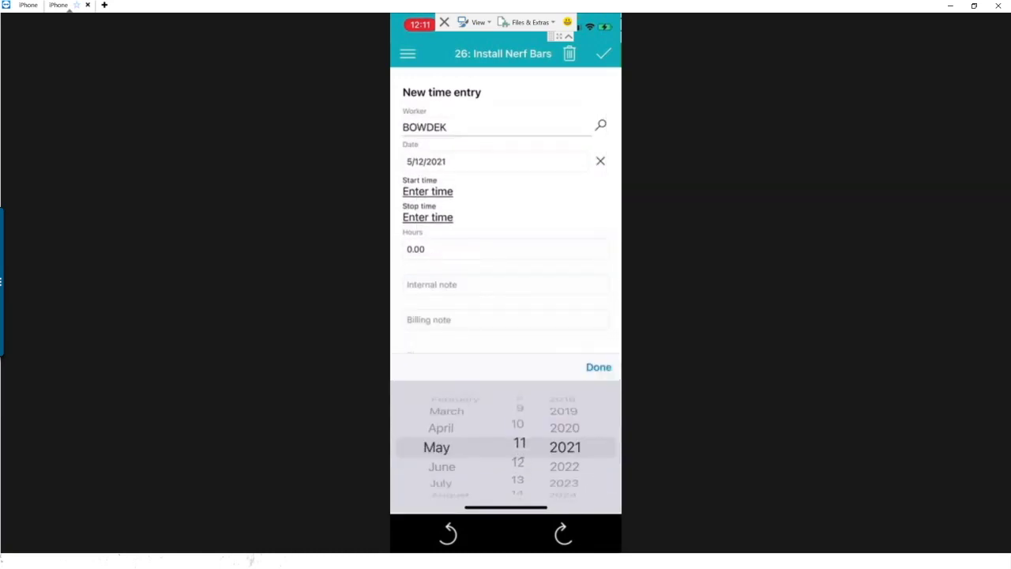
pyautogui.click(599, 366)
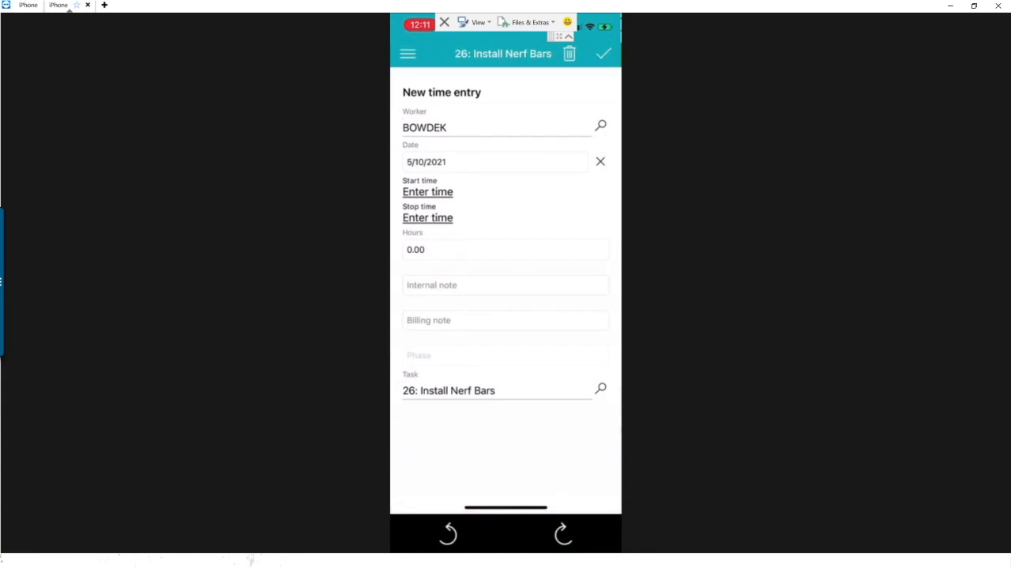
# Step: Set the start time of the new time entry to 12:00 PM
pyautogui.click(428, 191)
pyautogui.scroll(-1, 461, 444)
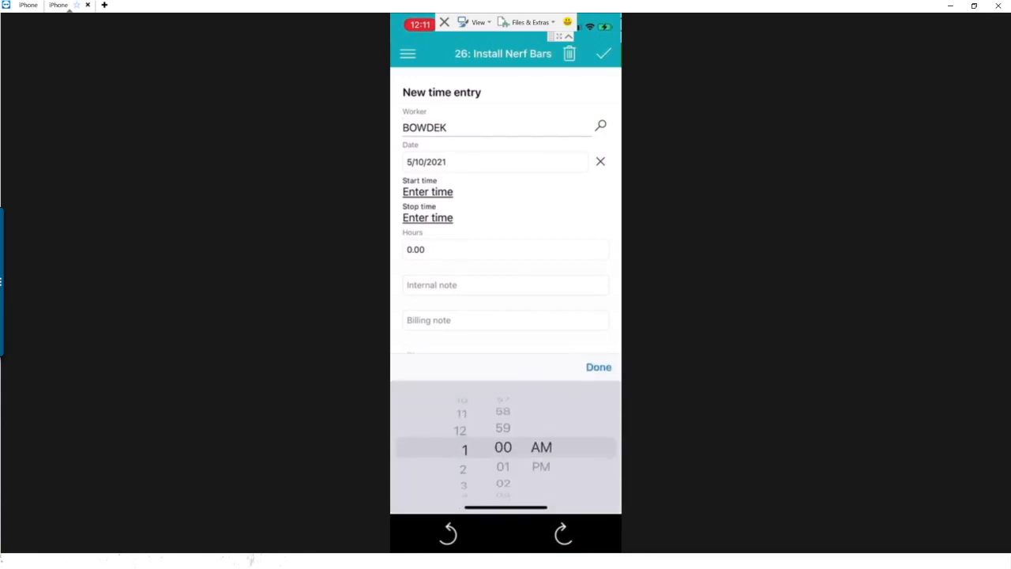
pyautogui.scroll(1, 460, 444)
pyautogui.scroll(-1, 541, 448)
pyautogui.click(598, 366)
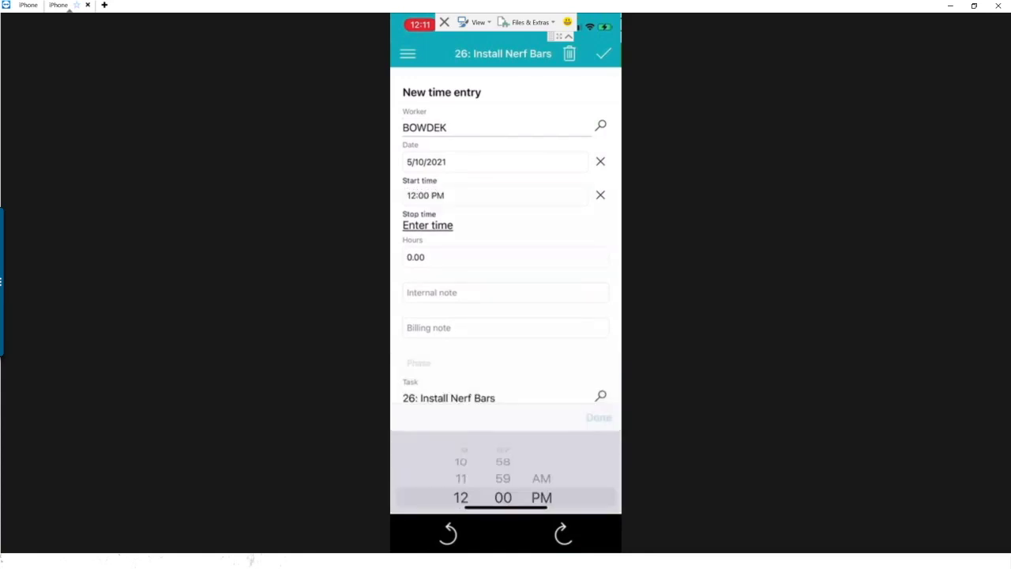
# Step: Set the stop time of the new time entry to 2:00 PM
pyautogui.click(427, 225)
pyautogui.scroll(1, 541, 447)
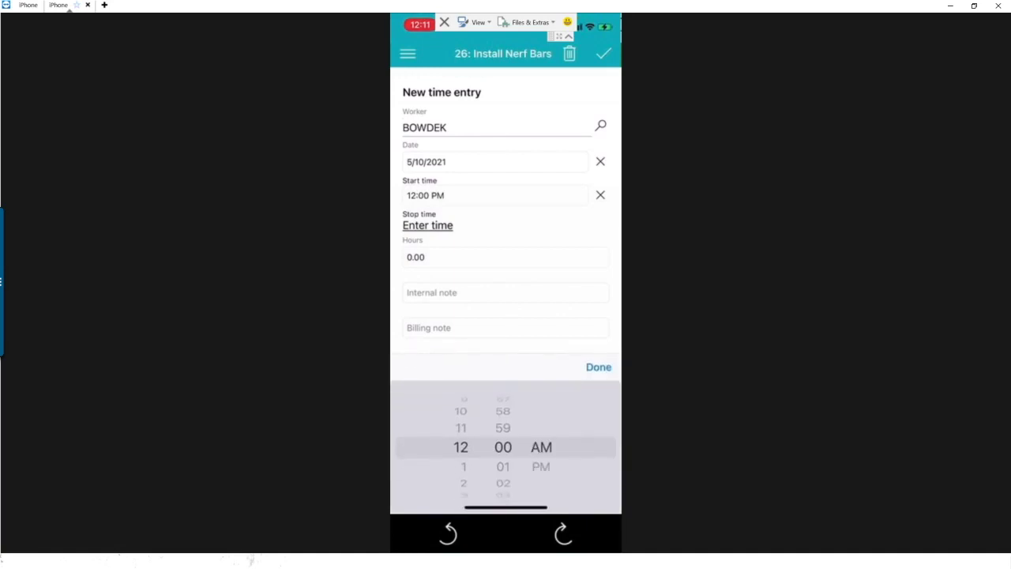
pyautogui.scroll(-2, 460, 445)
pyautogui.click(598, 366)
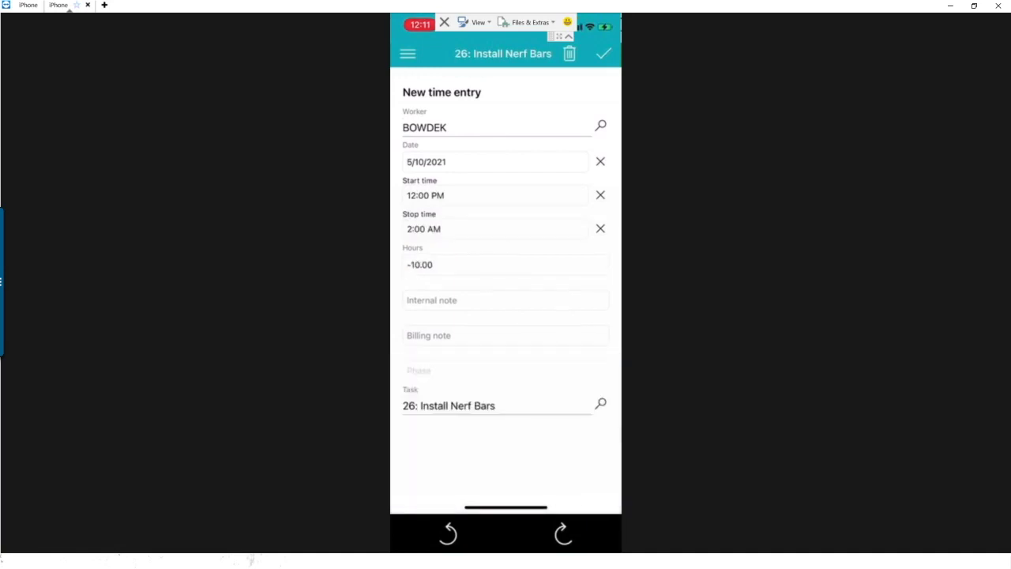
pyautogui.click(423, 228)
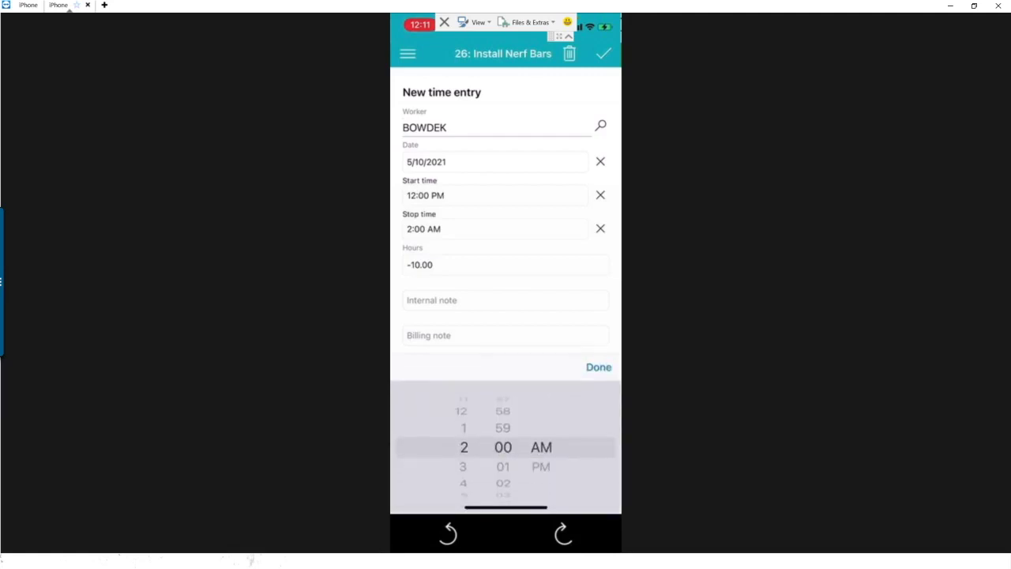
pyautogui.scroll(-1, 542, 447)
pyautogui.click(598, 366)
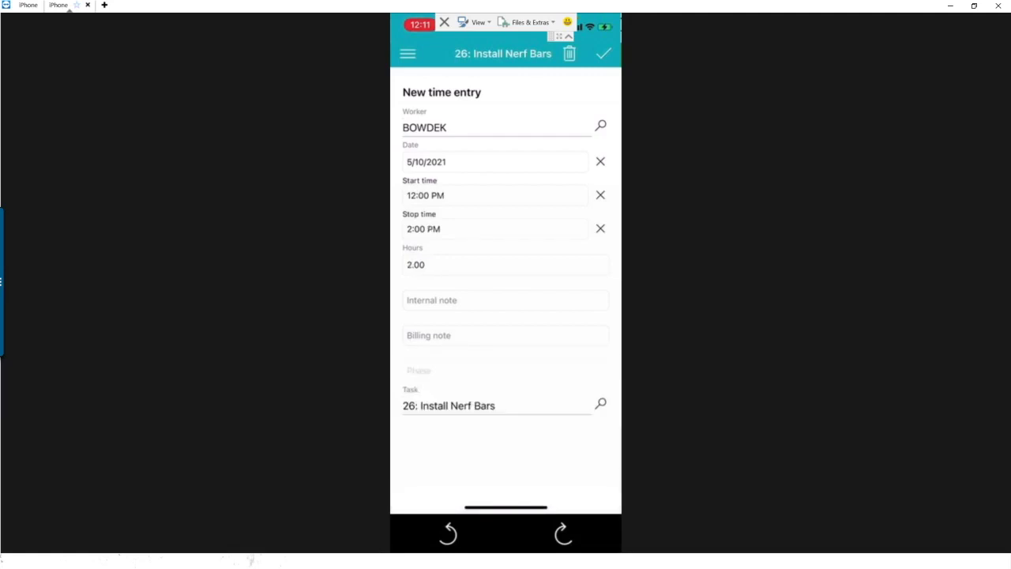
# Step: Enter the internal note "Setup parts for installation." in the time entry and save the entry to the task's timecard
pyautogui.click(431, 300)
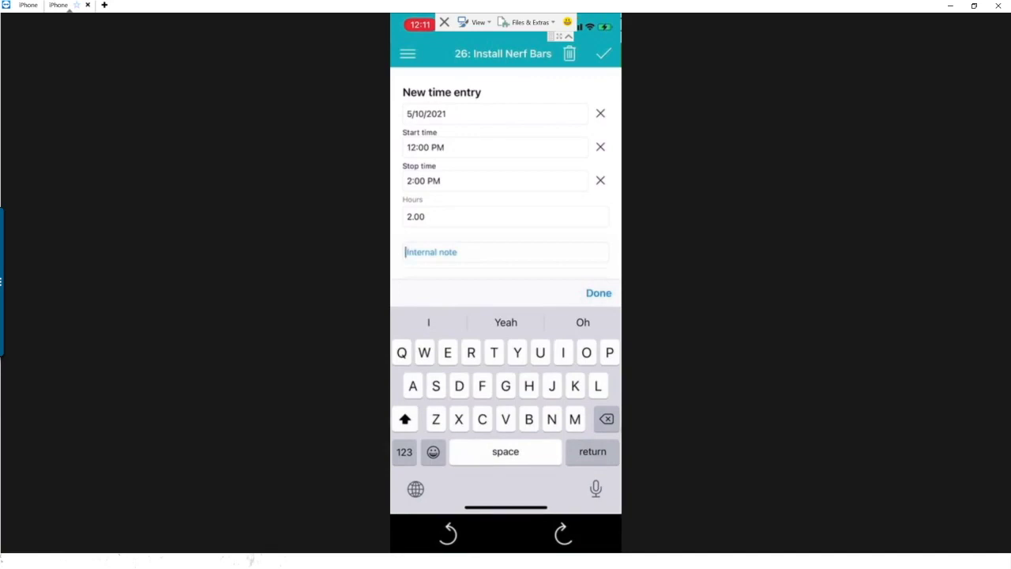
pyautogui.write('Setup ')
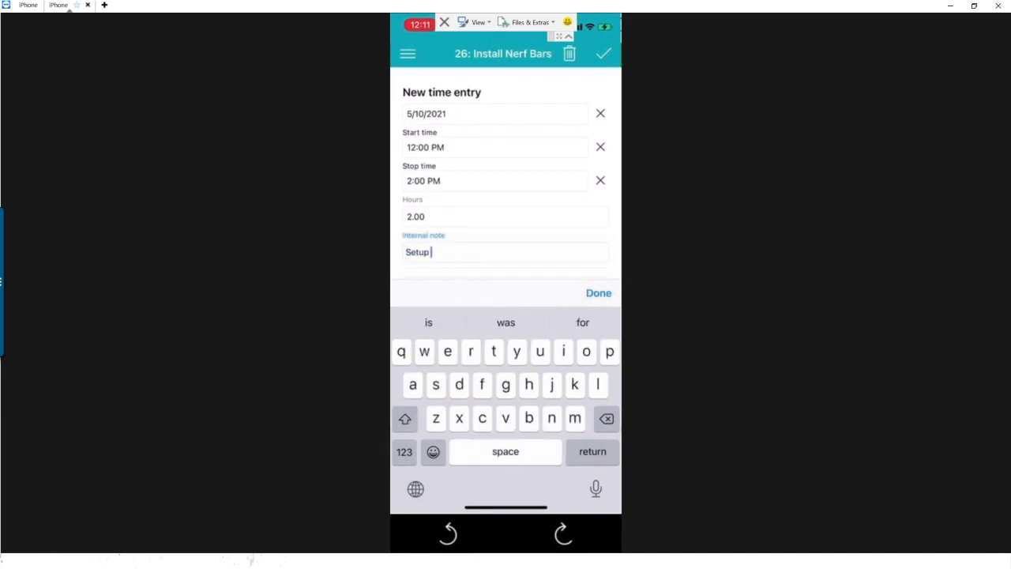
pyautogui.write('parts for ')
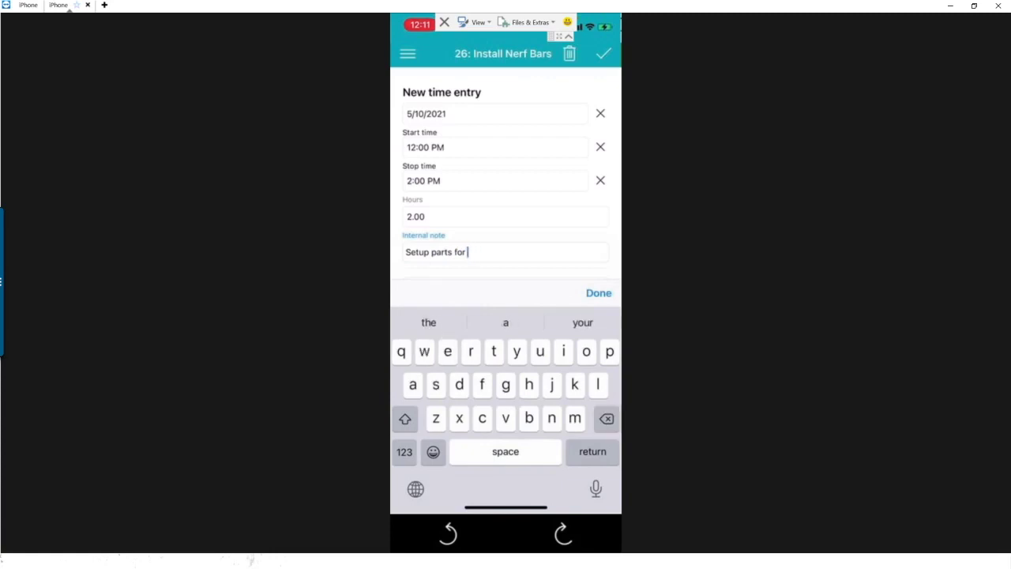
pyautogui.write('installati')
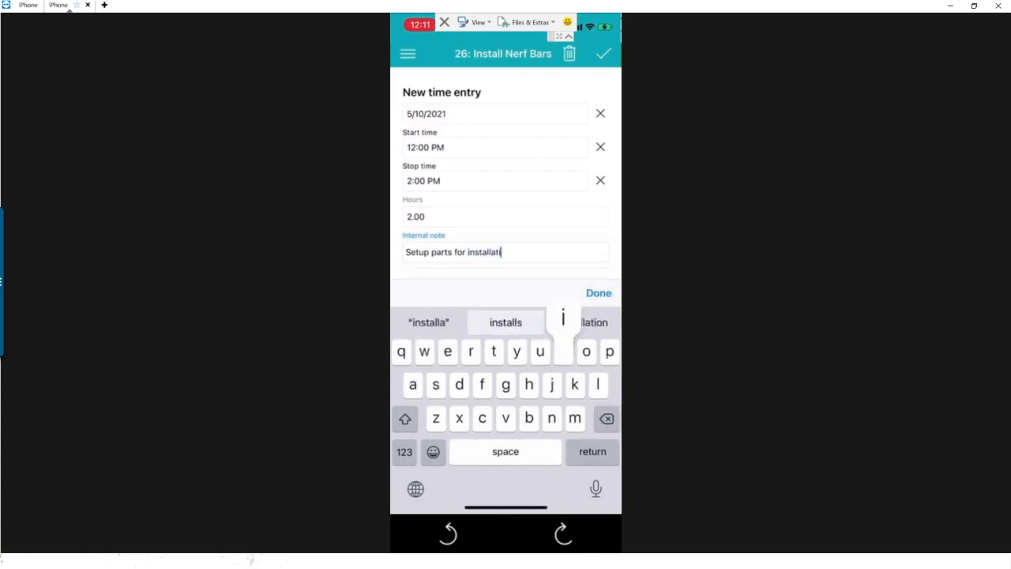
pyautogui.write('on.')
pyautogui.click(599, 292)
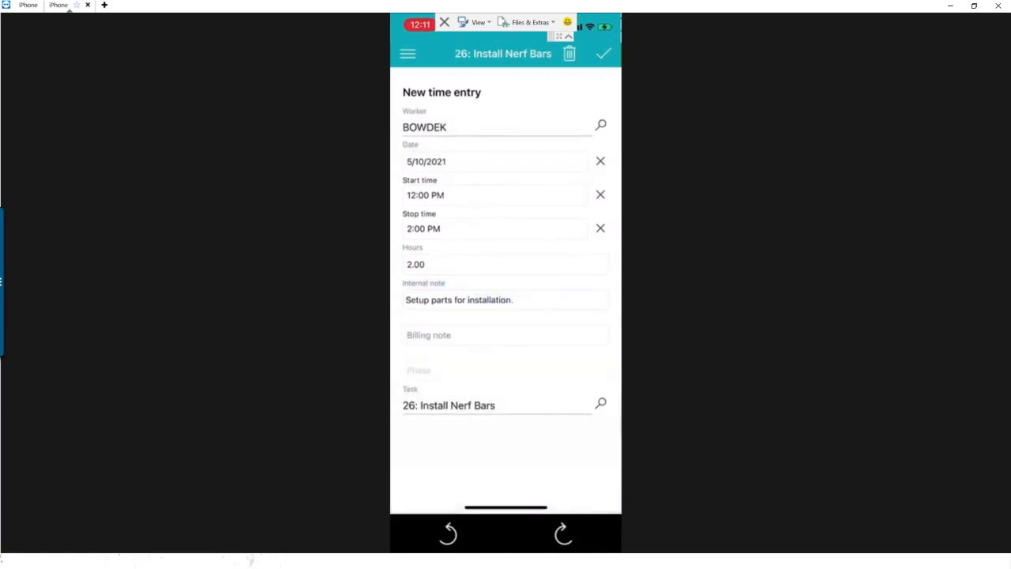
pyautogui.click(603, 53)
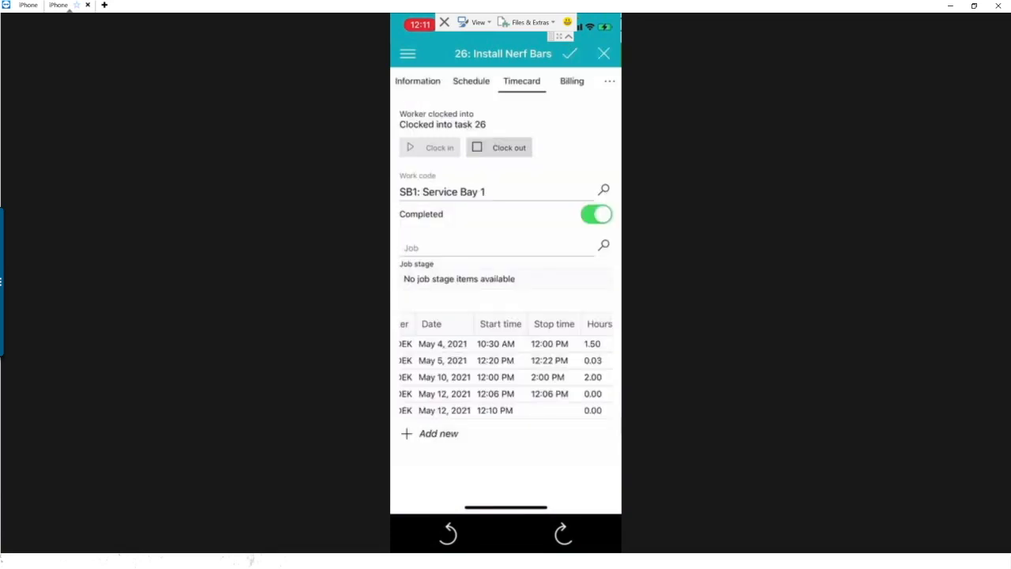
# Step: Look over the task's timecard entries and its Billing, Advanced, Information and Schedule details, ending on the Timecard section
pyautogui.hscroll(-2, 505, 368)
pyautogui.hscroll(5, 506, 368)
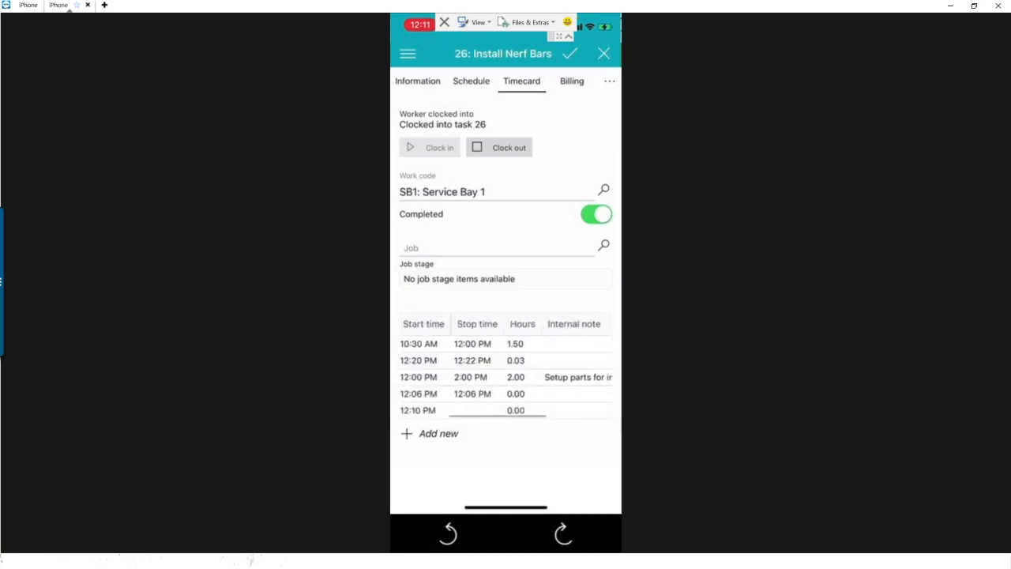
pyautogui.hscroll(-5, 505, 368)
pyautogui.click(571, 81)
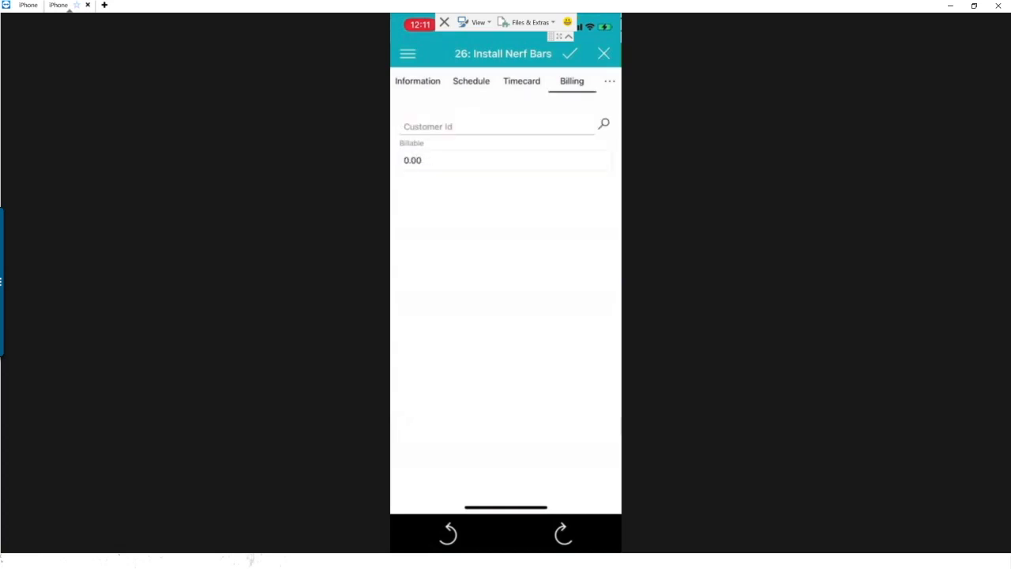
pyautogui.click(522, 81)
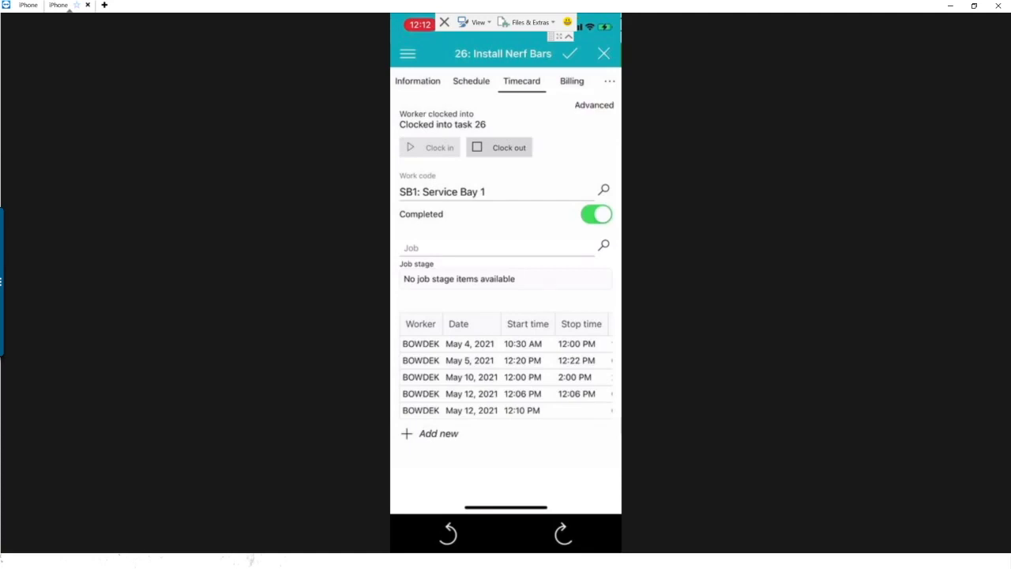
pyautogui.click(594, 104)
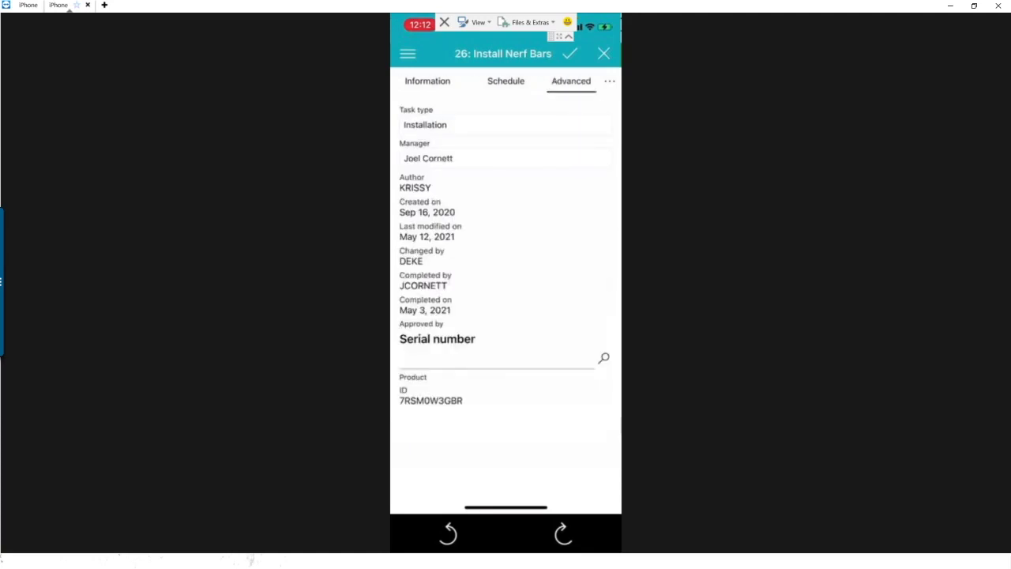
pyautogui.click(610, 80)
pyautogui.click(595, 104)
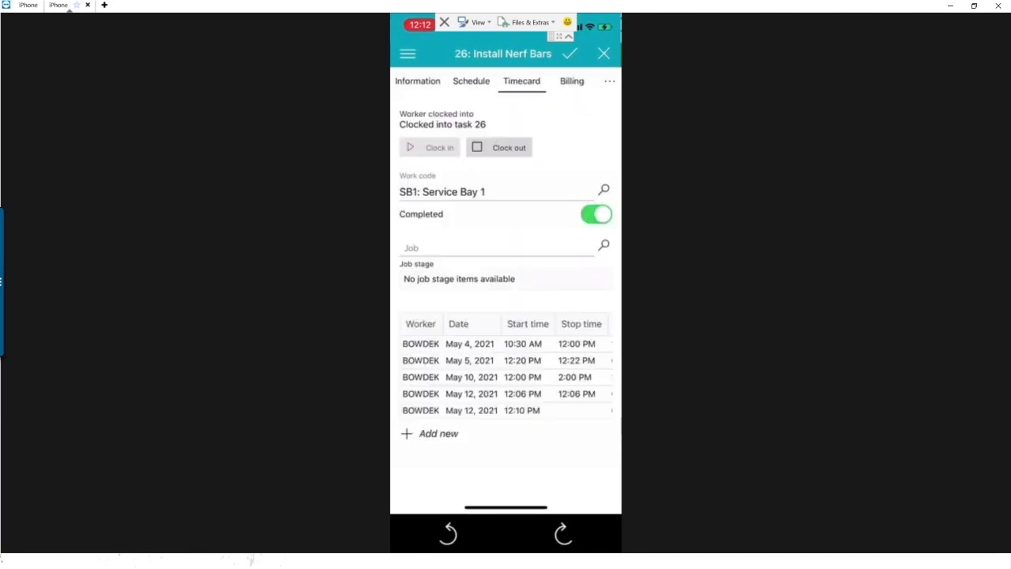
pyautogui.click(417, 80)
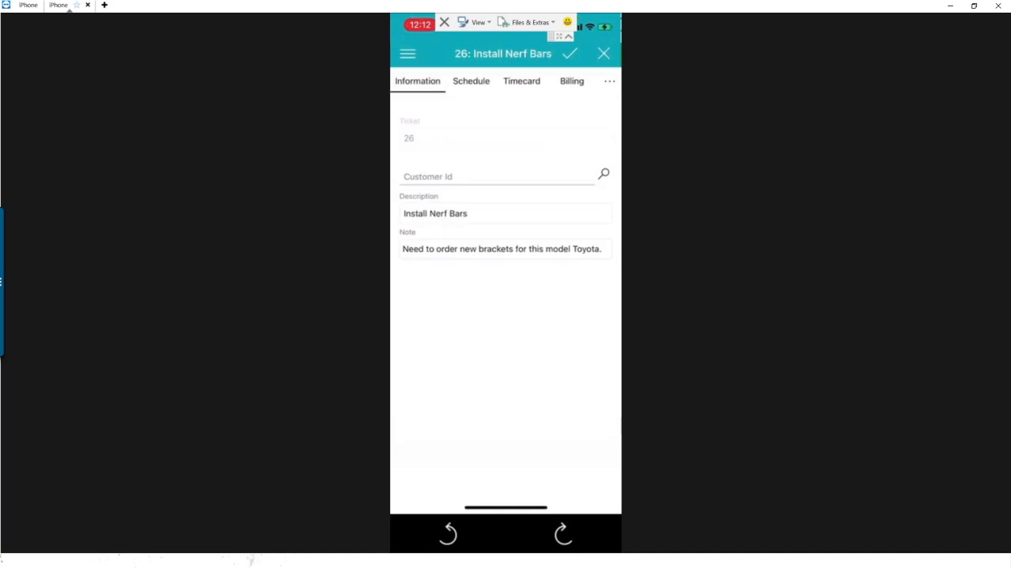
pyautogui.click(470, 81)
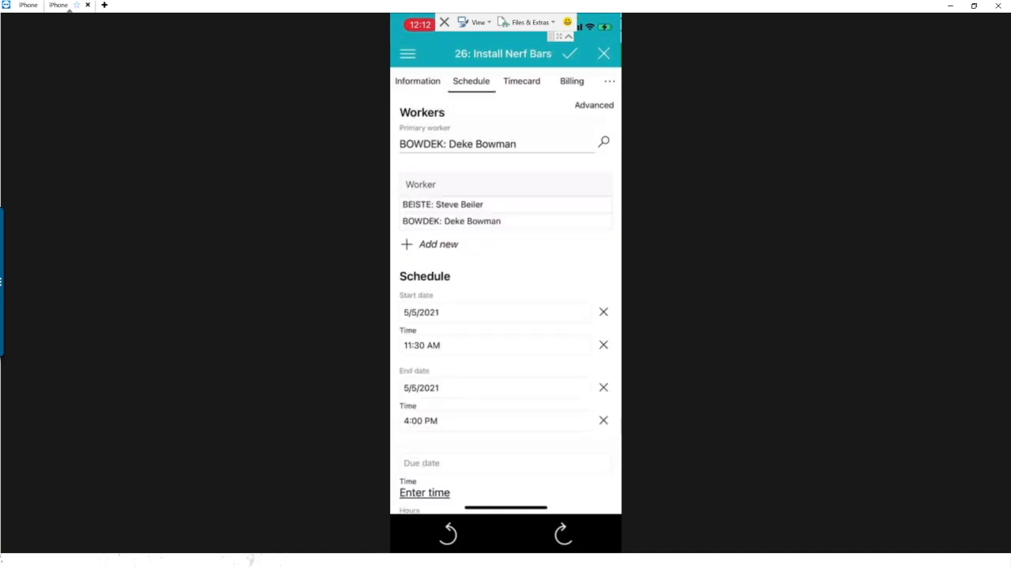
pyautogui.click(522, 81)
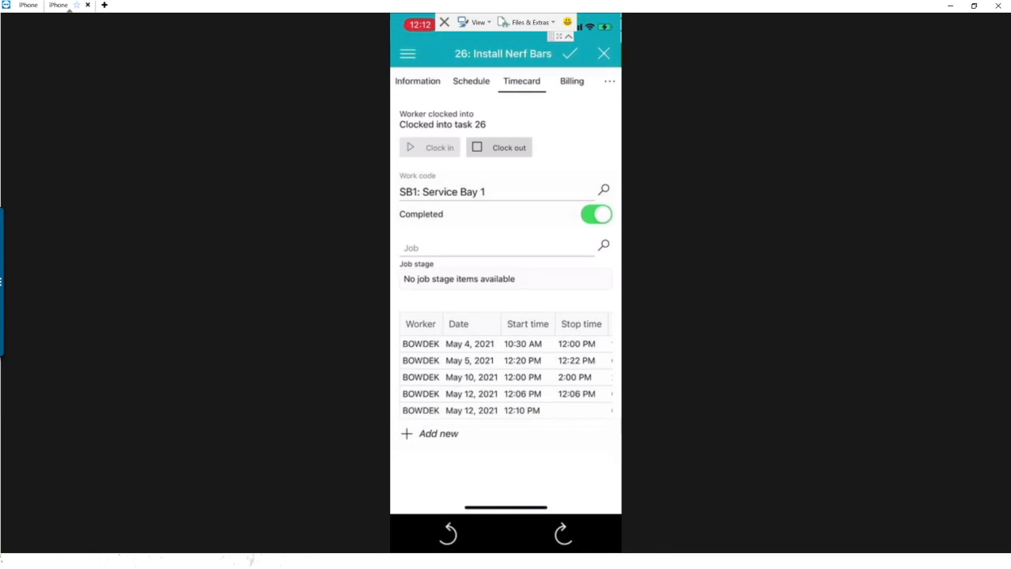
# Step: Clock out of task 26: Install Nerf Bars and look over its summary
pyautogui.click(499, 147)
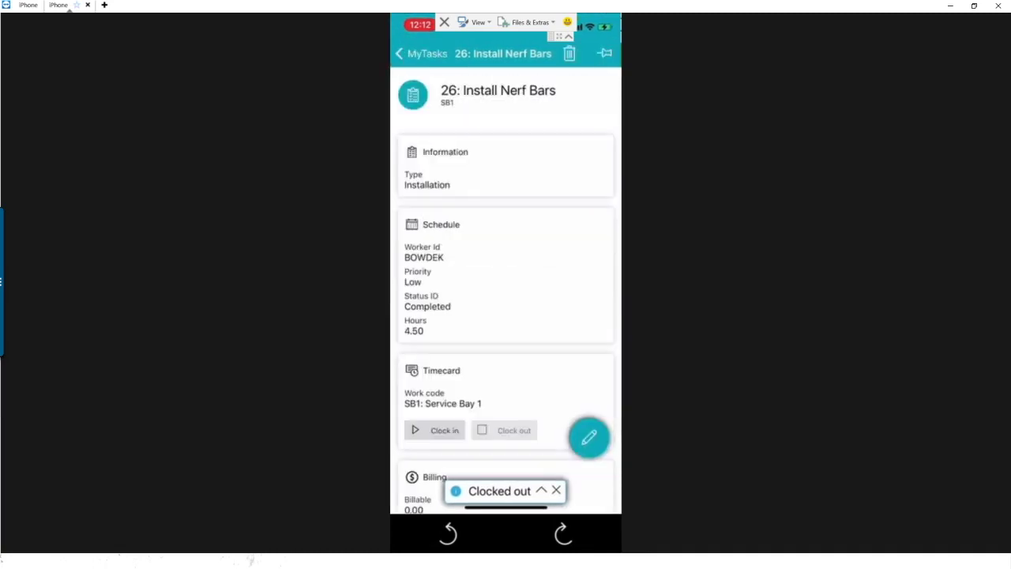
pyautogui.scroll(-3, 506, 292)
pyautogui.scroll(3, 506, 292)
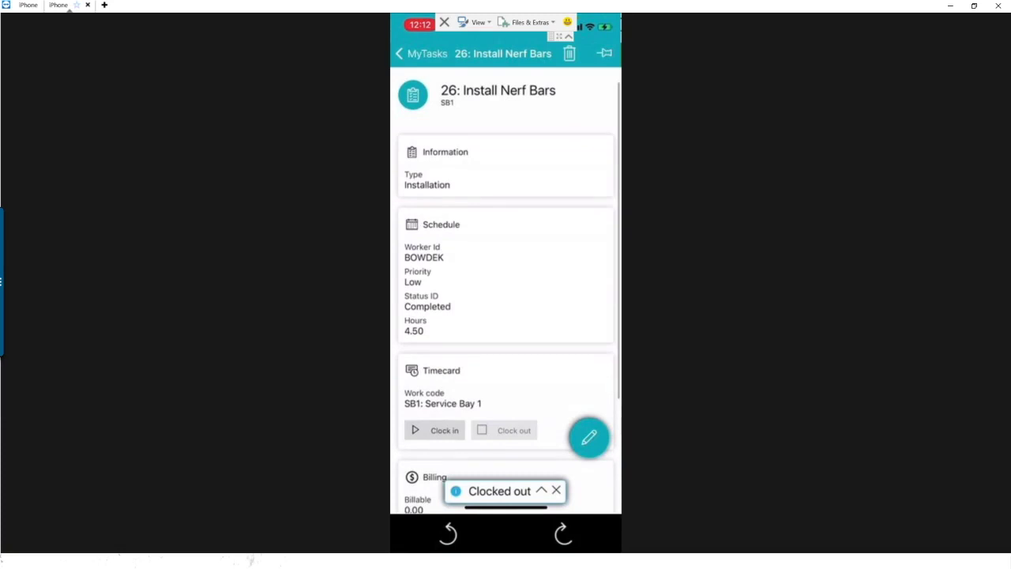
# Step: Return to the MyTasks list, clear the Today query, exclude completed tasks and turn on the Created by me filter
pyautogui.click(412, 53)
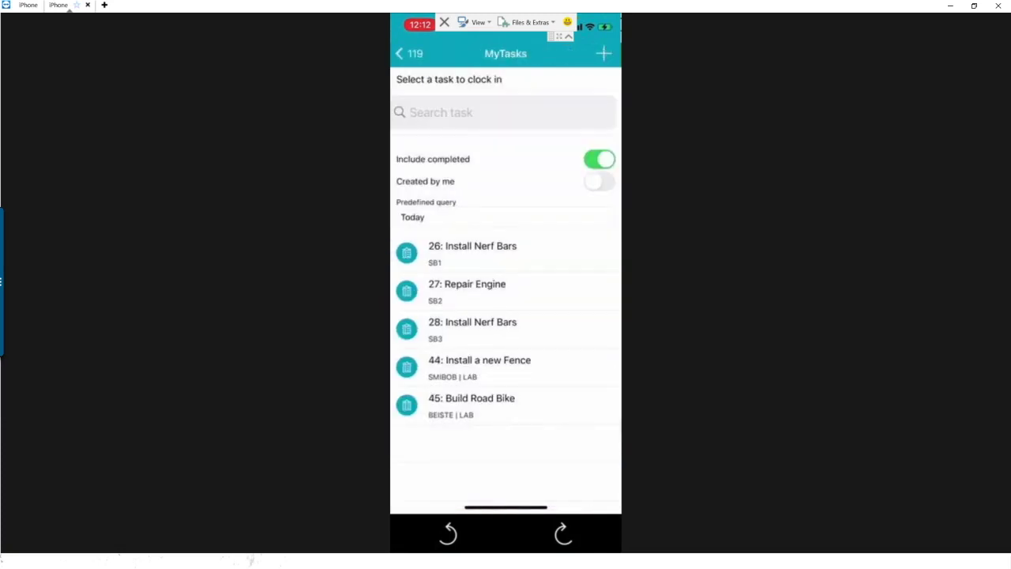
pyautogui.scroll(-2, 505, 332)
pyautogui.click(600, 159)
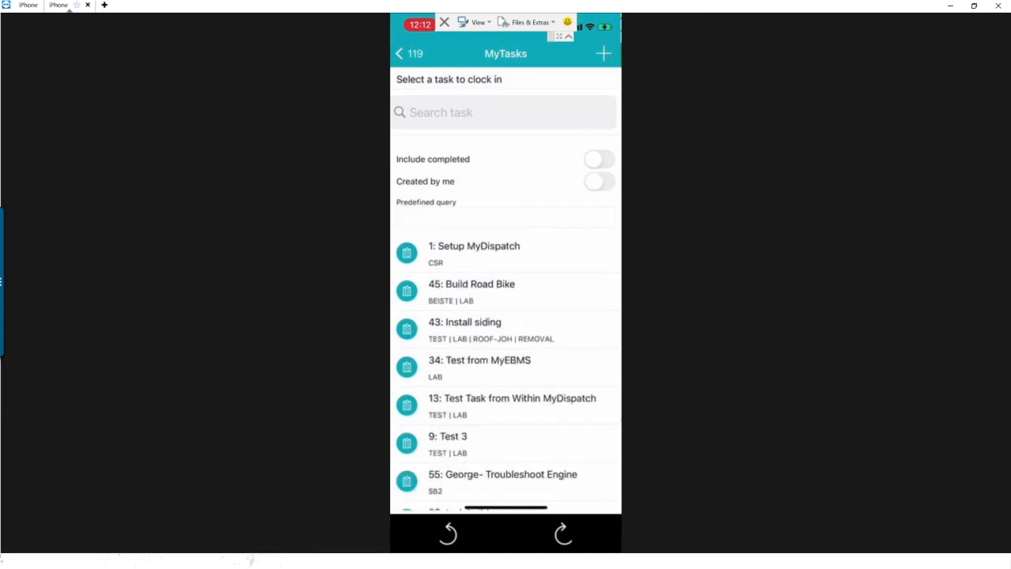
pyautogui.click(600, 181)
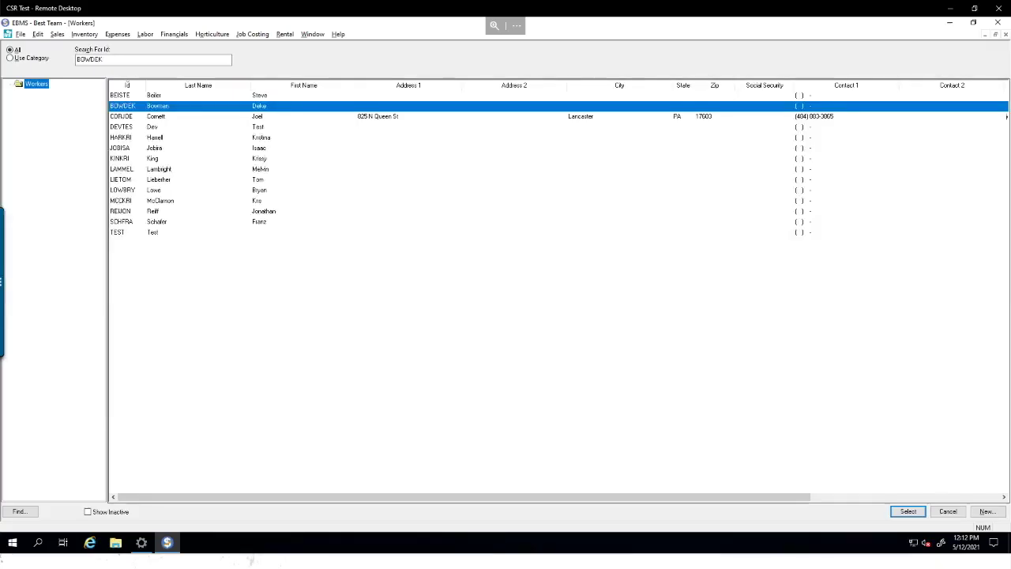
# Step: Switch to EBMS, leave the Workers list, open task 45: Build Road Bike from the task list and enlarge its window
pyautogui.press('Escape')
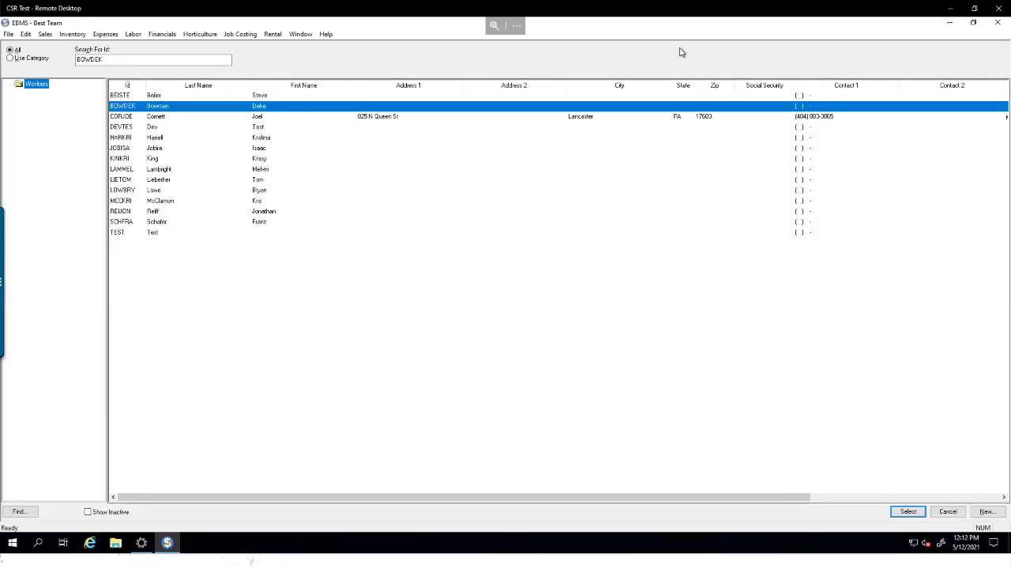
pyautogui.click(624, 274)
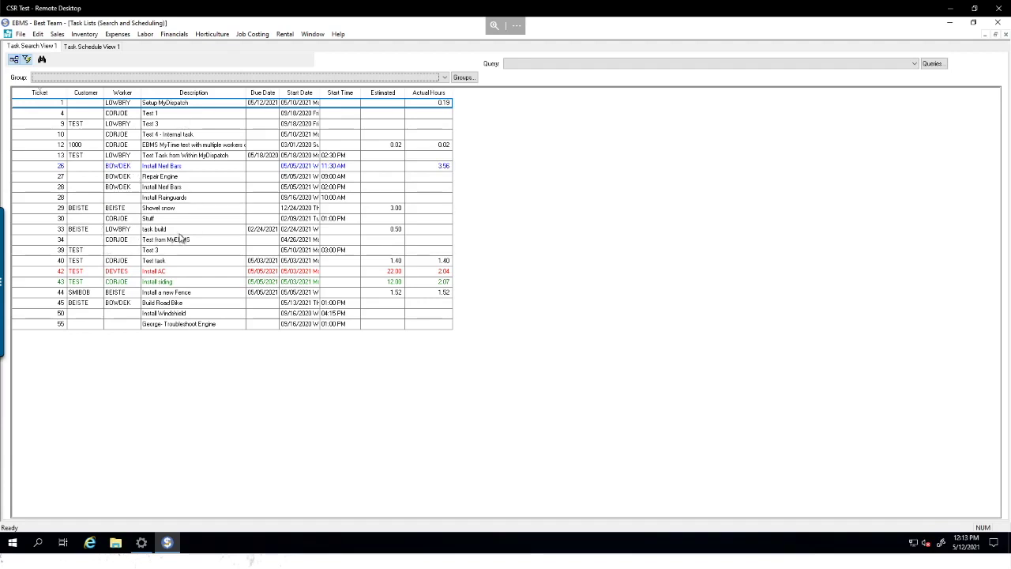
pyautogui.doubleClick(125, 304)
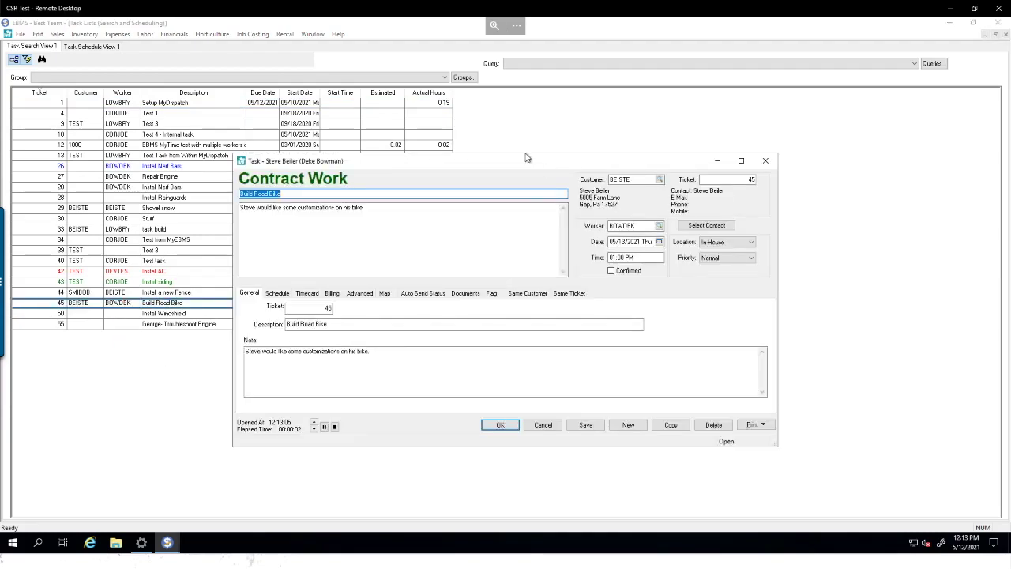
pyautogui.moveTo(526, 158); pyautogui.dragTo(404, 78)
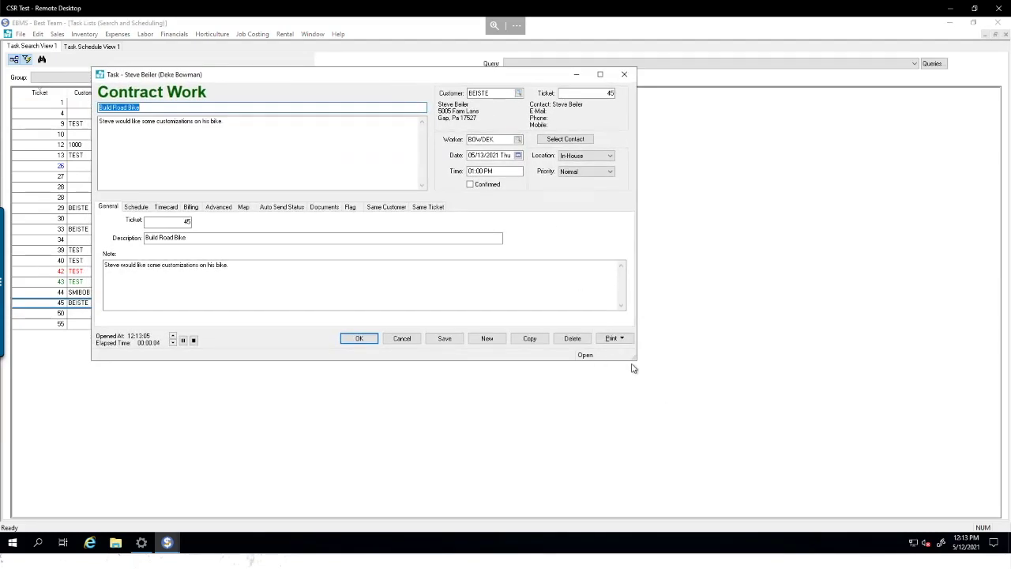
pyautogui.moveTo(635, 359); pyautogui.dragTo(784, 432)
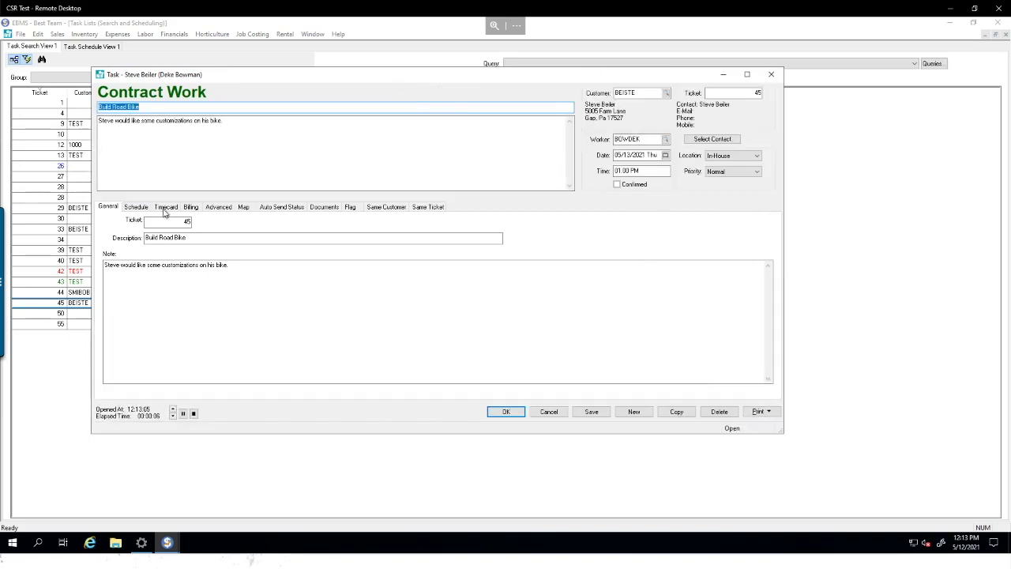
# Step: Examine the Build Road Bike task's timecard and its hours entry, then close the task
pyautogui.click(166, 207)
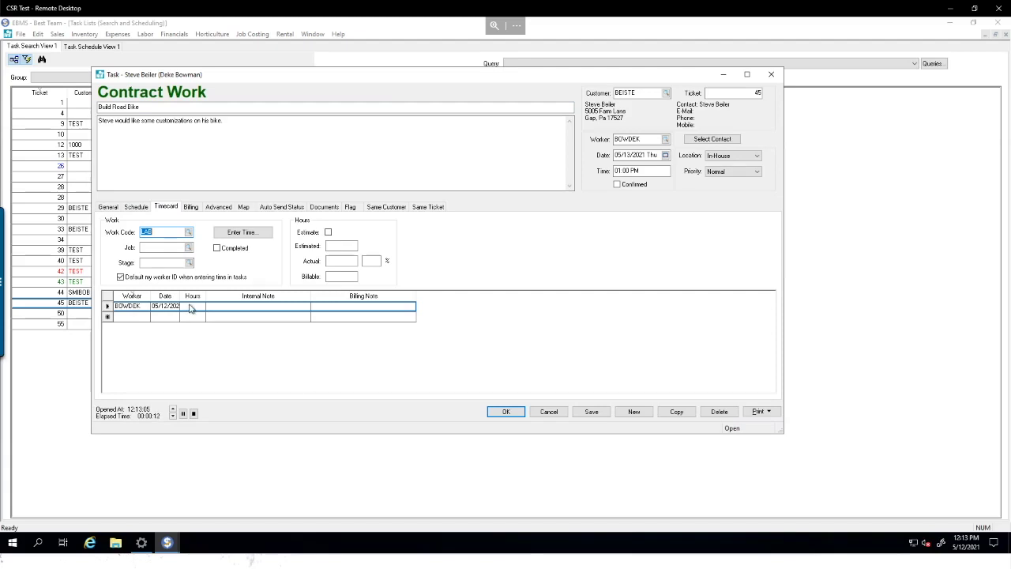
pyautogui.click(191, 306)
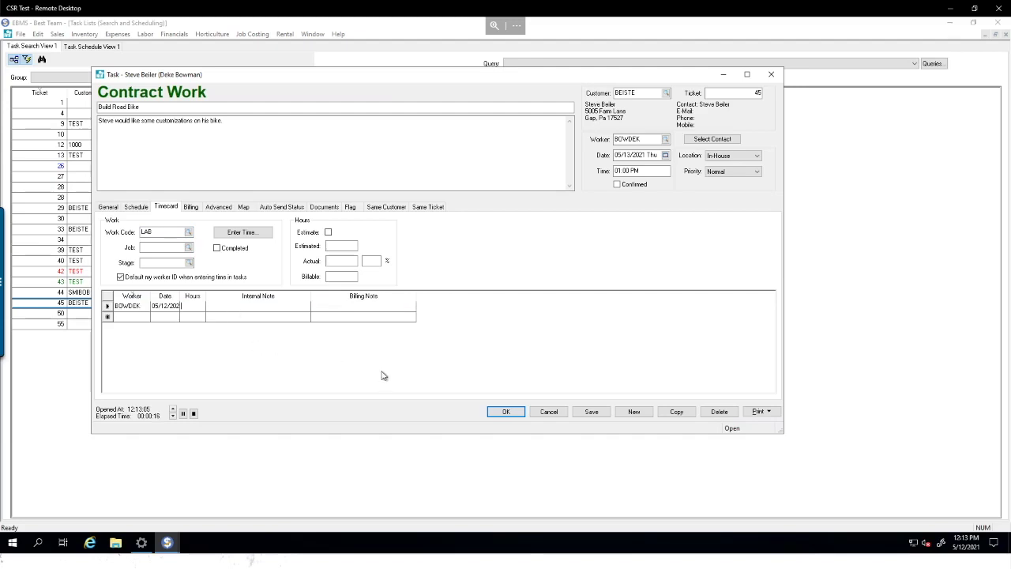
pyautogui.click(502, 415)
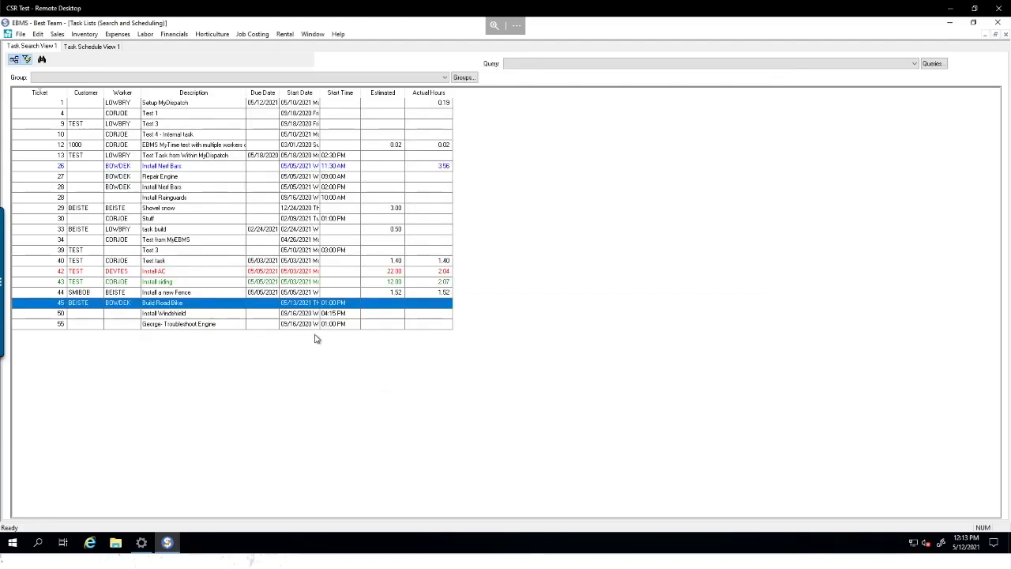
# Step: Open task 28: Install Nerf Bars from the task list, look over its timecard, and close the task and the list
pyautogui.doubleClick(199, 189)
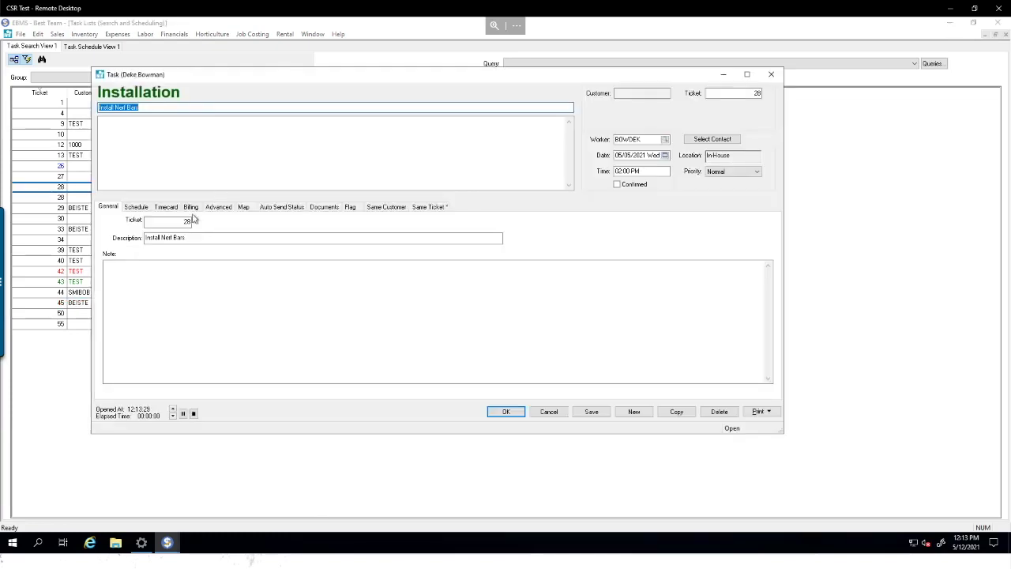
pyautogui.click(167, 207)
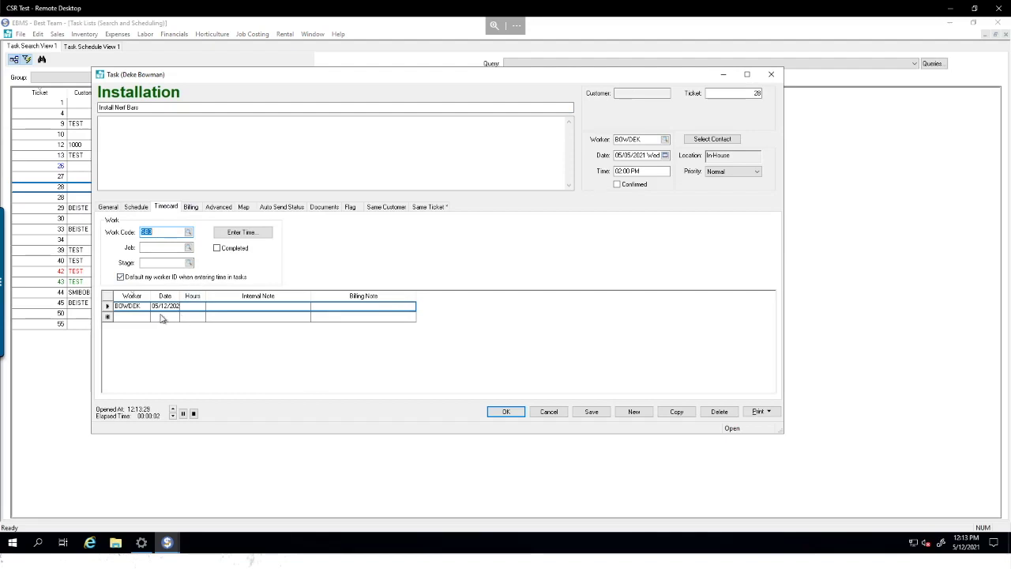
pyautogui.click(519, 415)
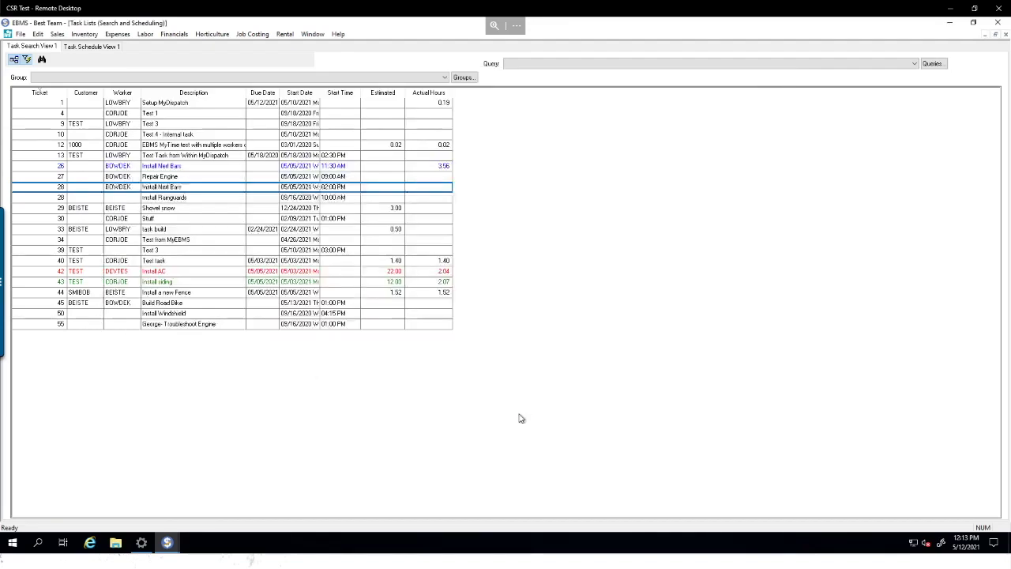
pyautogui.press('Escape')
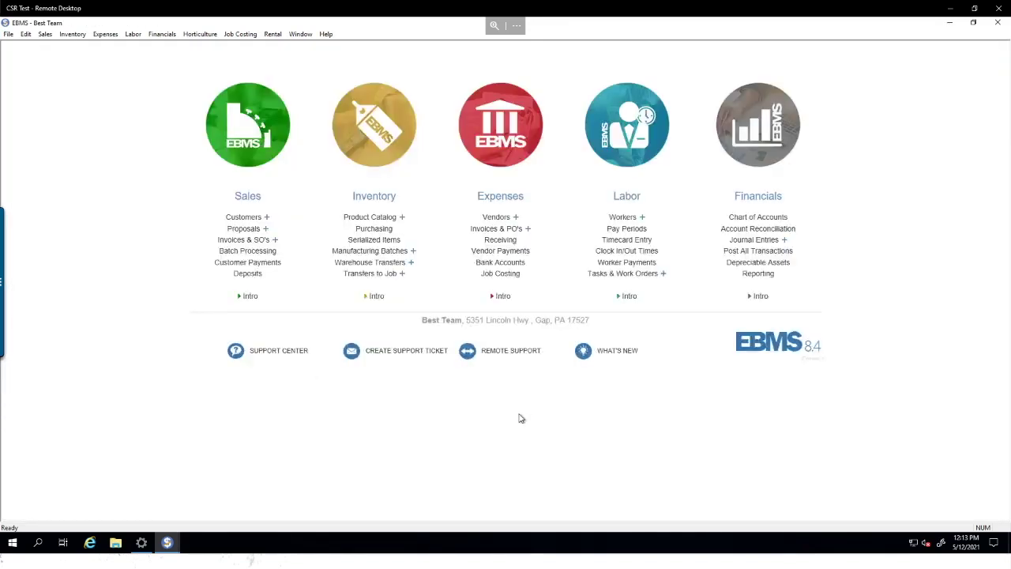
# Step: Switch to MyEBMS, start a new task, and close both the MyTasks list and the blank task
pyautogui.press('alt')
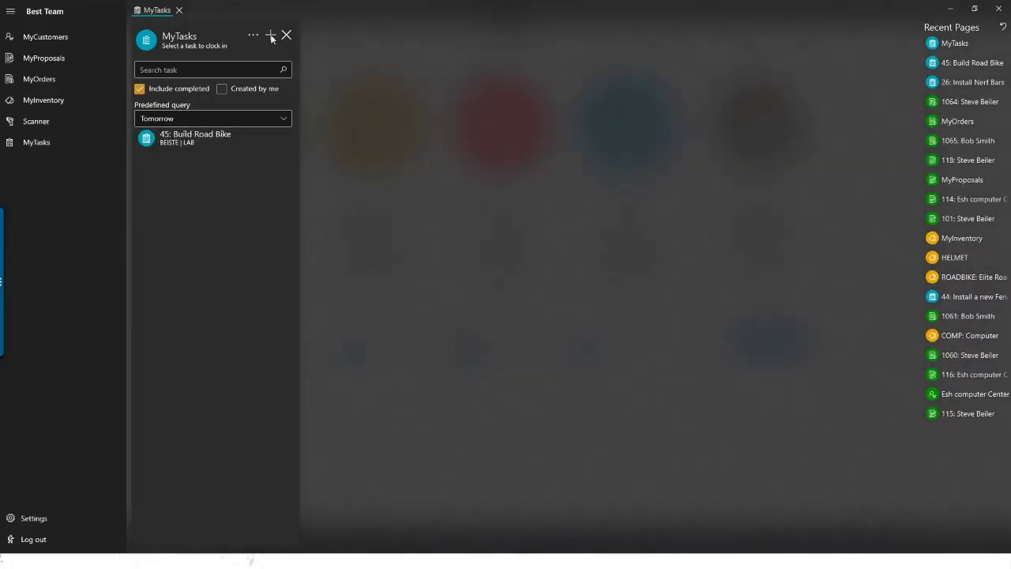
pyautogui.click(270, 34)
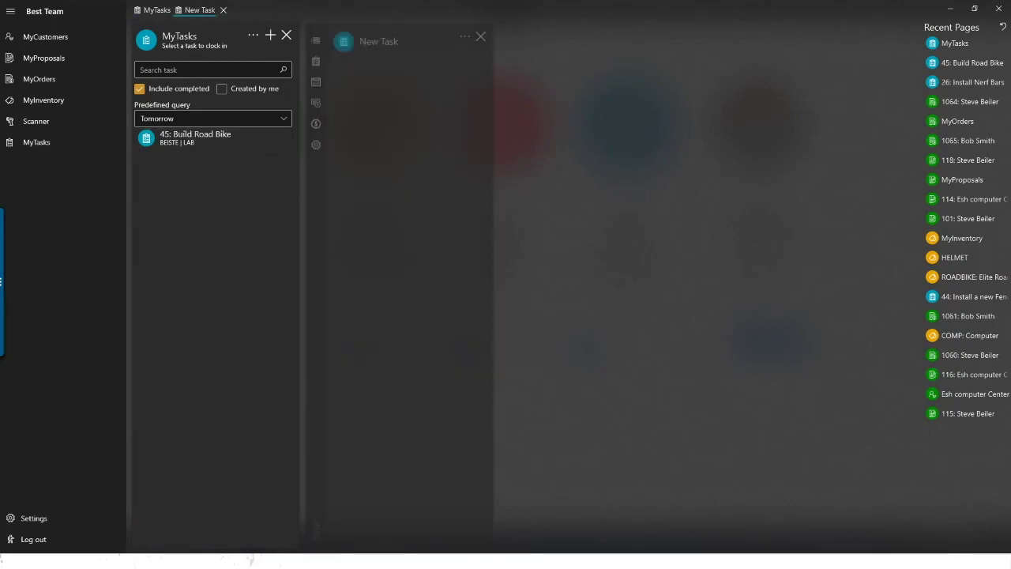
pyautogui.click(287, 36)
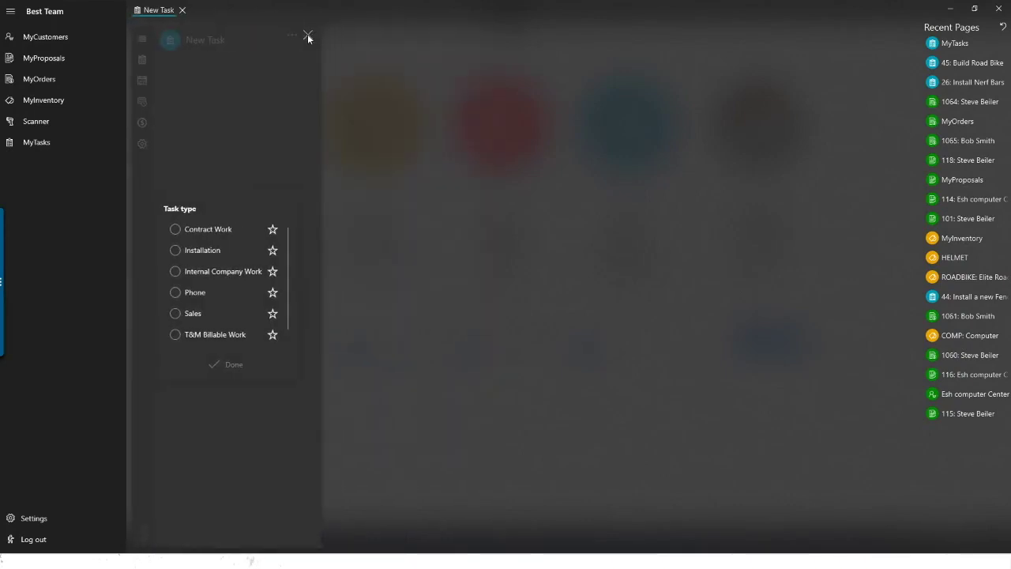
pyautogui.click(307, 34)
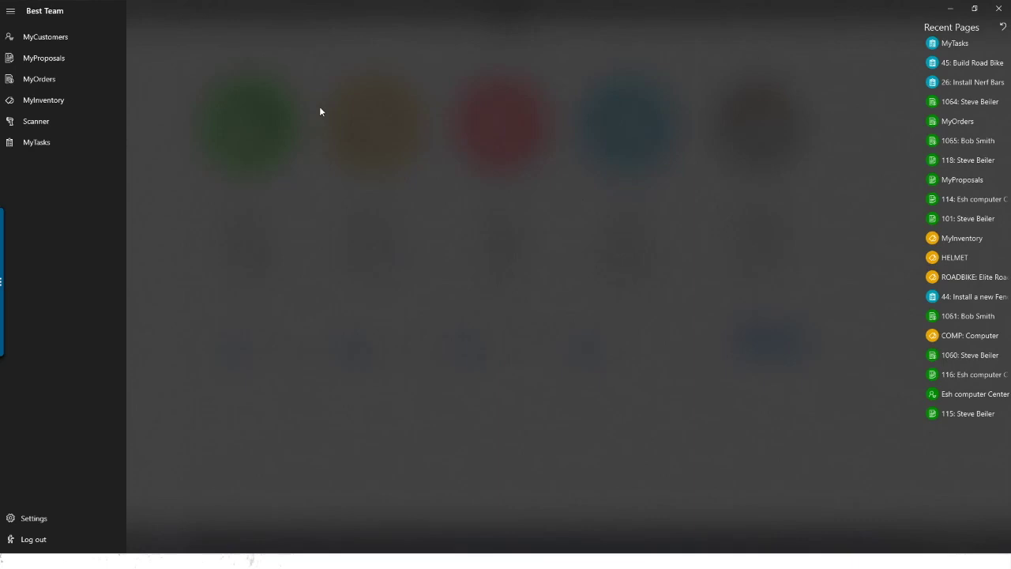
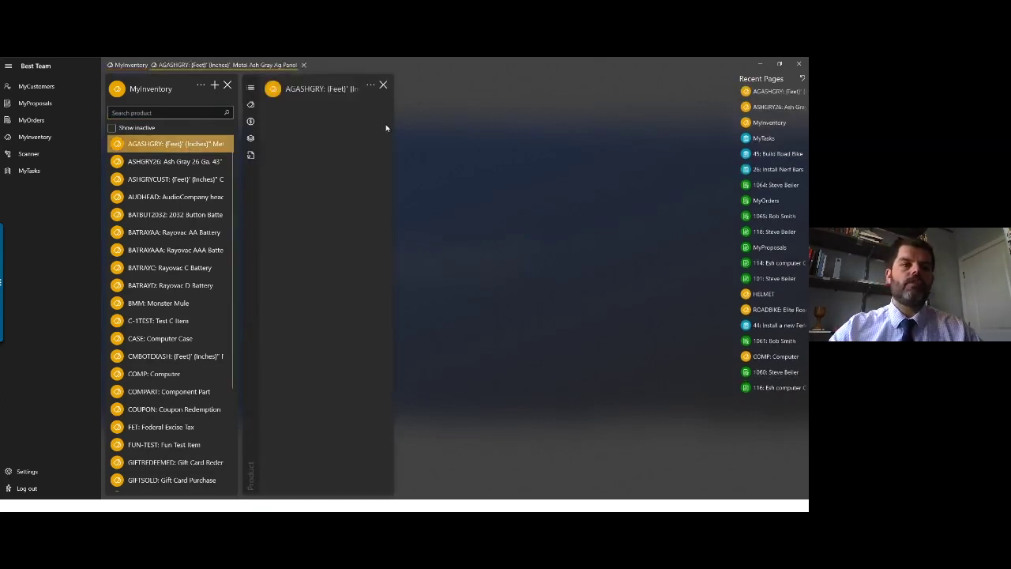
# Step: Glance at the mirrored iPhone, return to MyEBMS, and close the AGASHGRY product and the MyInventory list
pyautogui.click(132, 65)
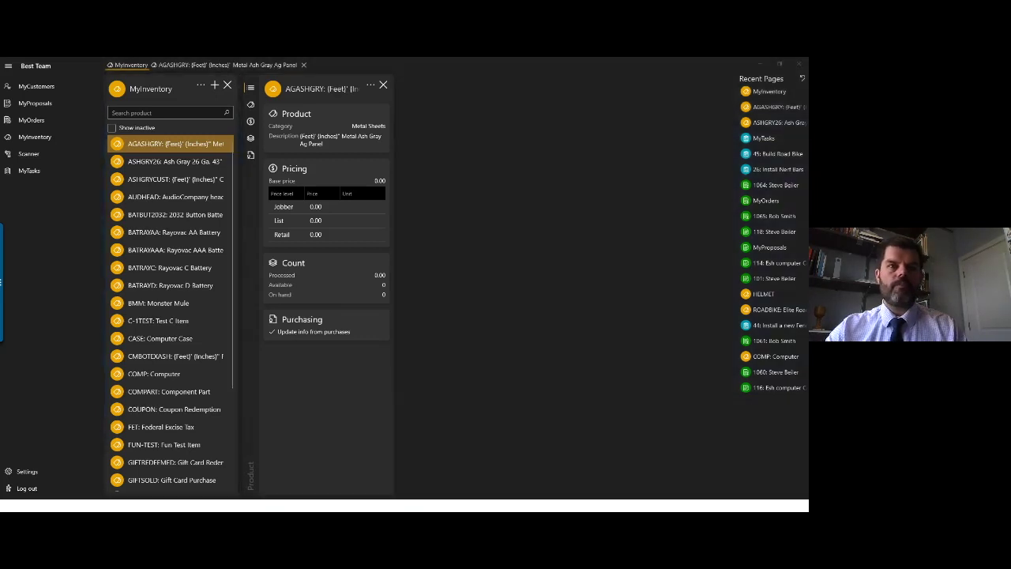
pyautogui.hotkey('alt', 'Tab')
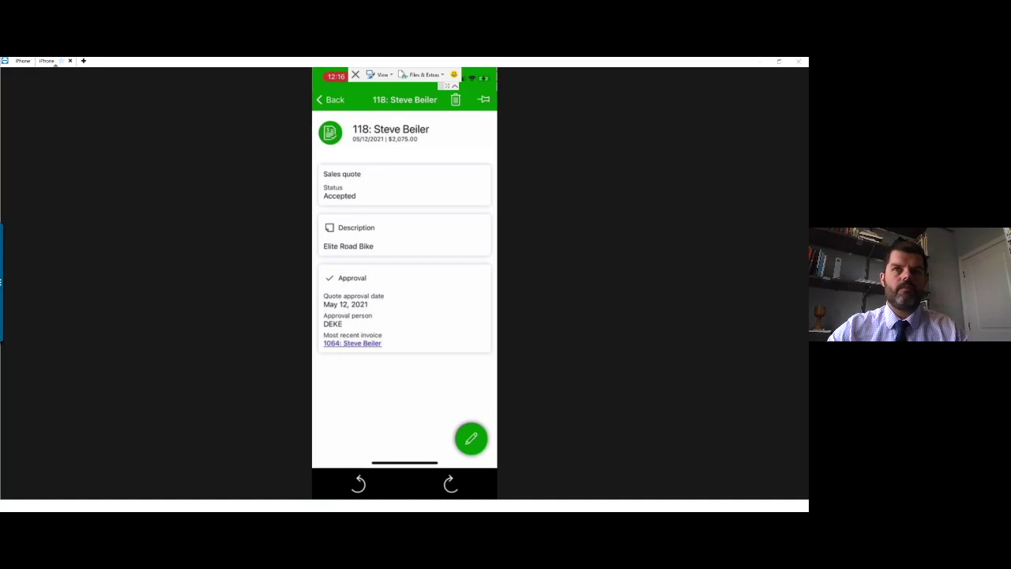
pyautogui.hotkey('alt', 'Tab')
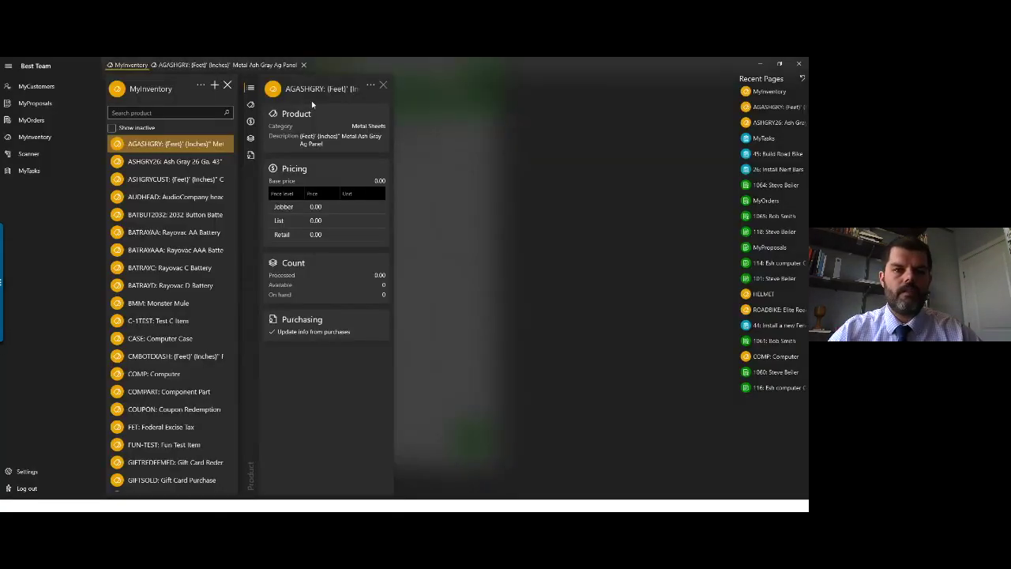
pyautogui.click(383, 85)
pyautogui.click(227, 85)
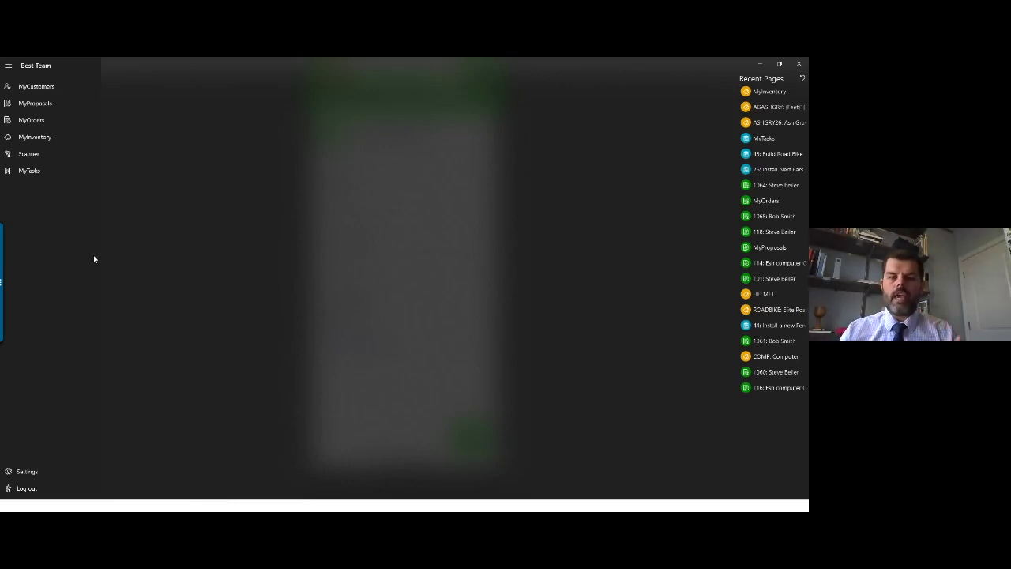
# Step: Look over the general connection info in the MyEBMS settings and close the settings page
pyautogui.click(27, 471)
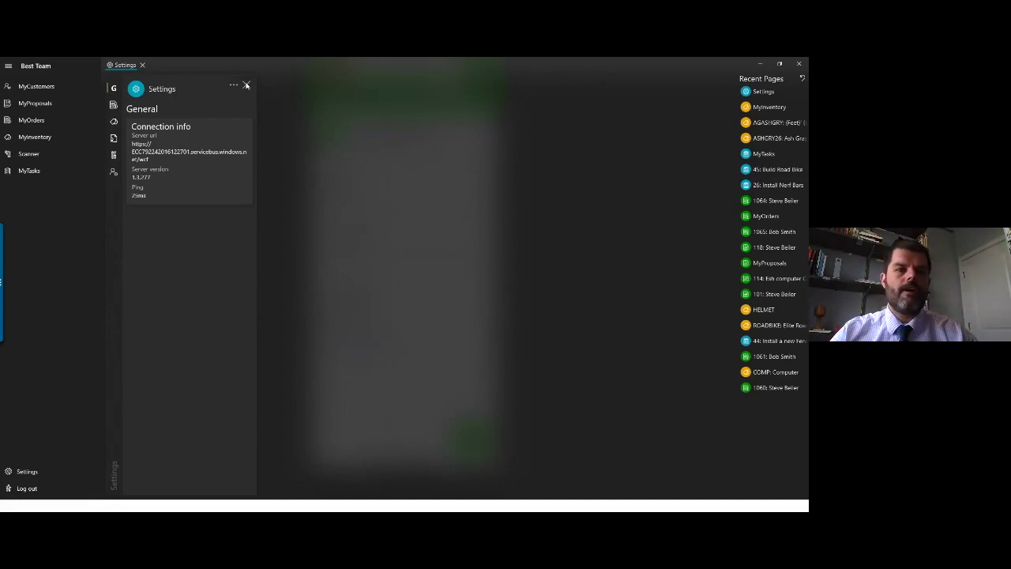
pyautogui.click(246, 85)
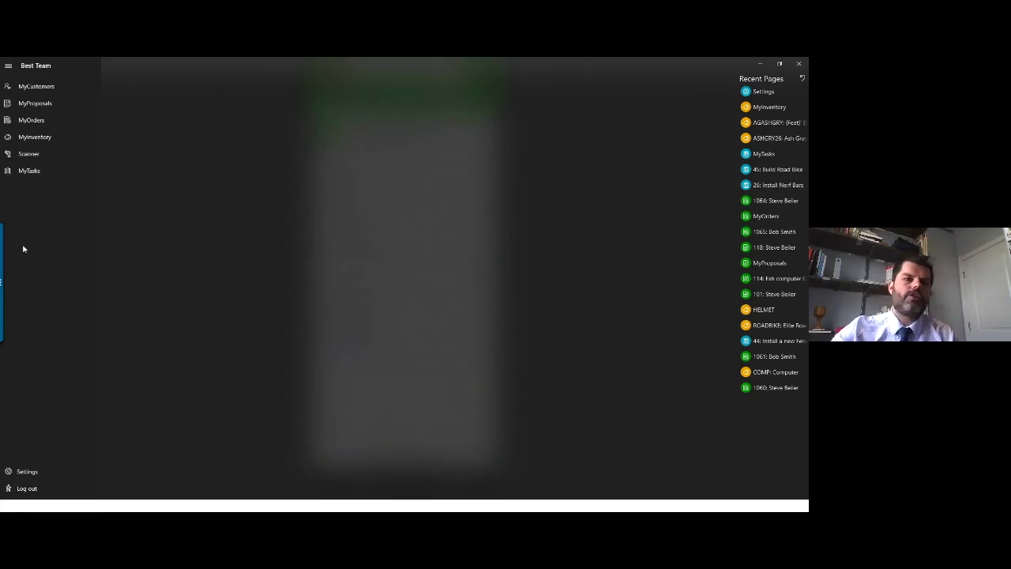
# Step: Open proposal 107: Ibuy Products from MyProposals and turn its To be sent auto send option on and back off
pyautogui.click(43, 104)
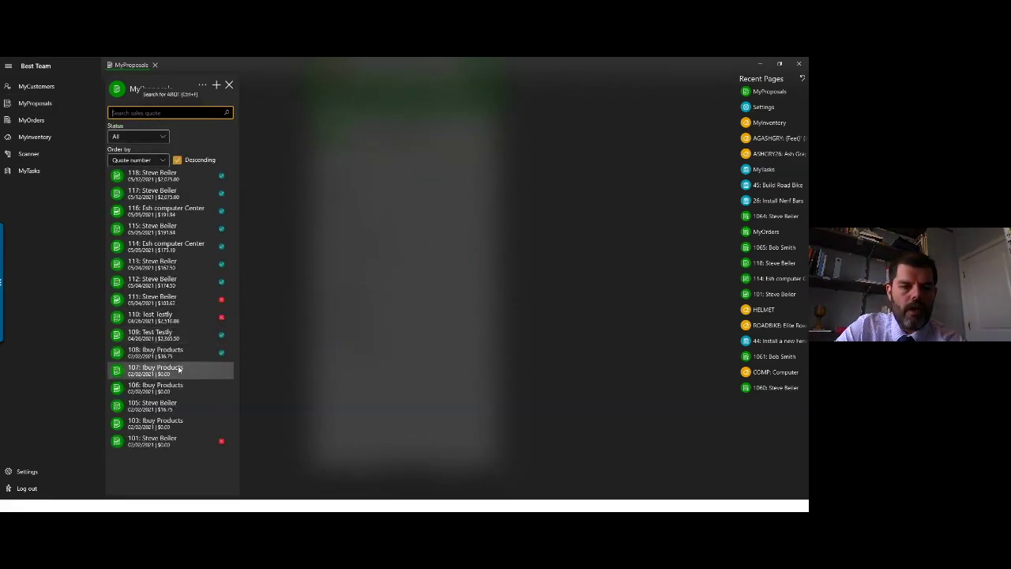
pyautogui.click(179, 369)
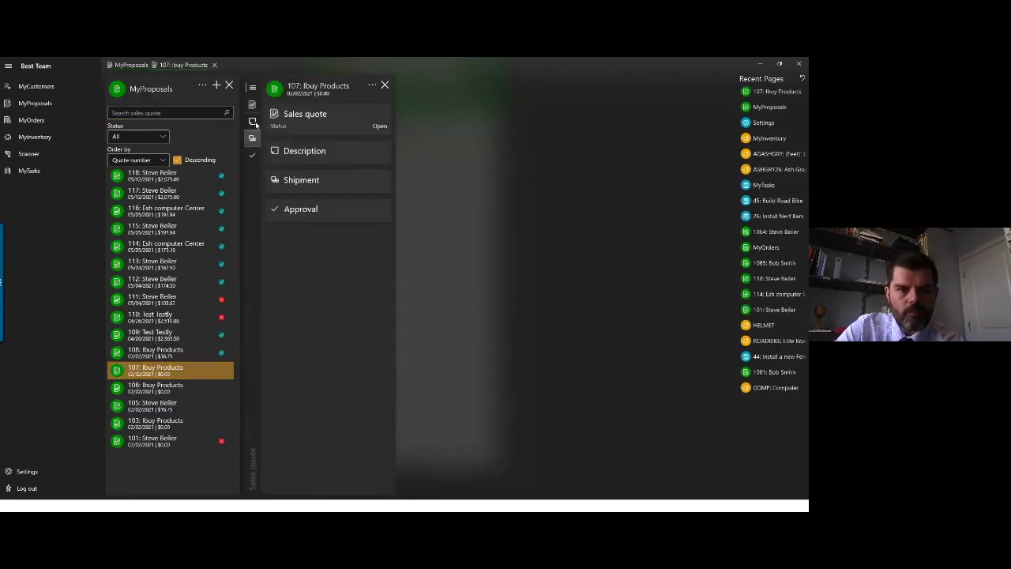
pyautogui.click(252, 120)
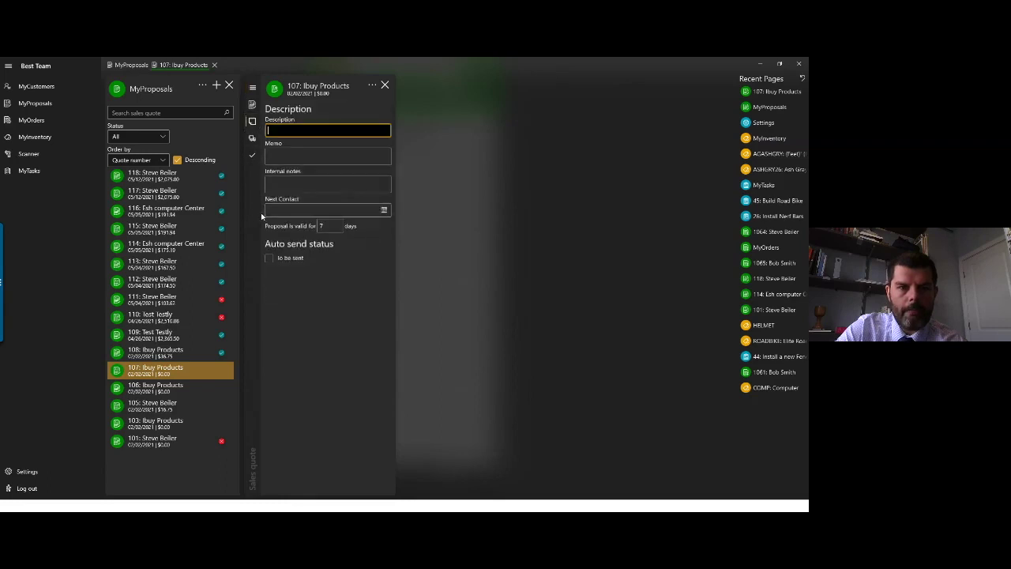
pyautogui.click(269, 259)
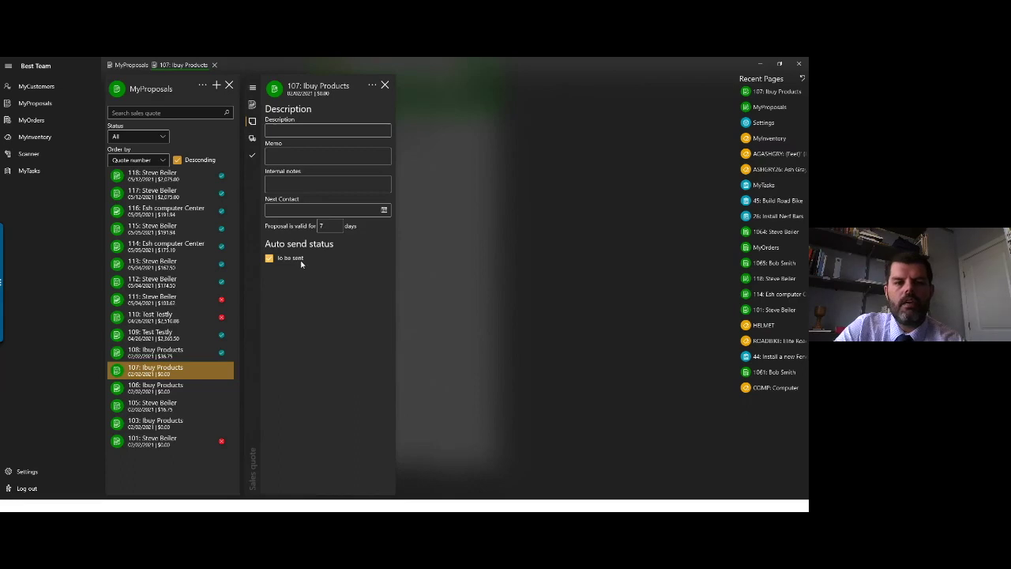
pyautogui.click(300, 260)
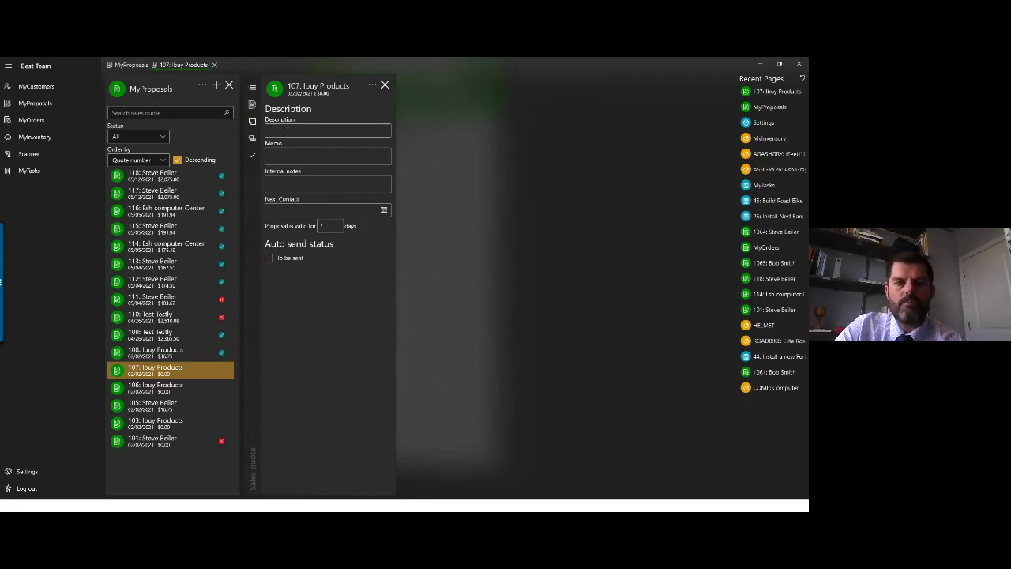
# Step: Examine proposal 107's summary, sales quote details and description page, and close the proposal
pyautogui.click(253, 90)
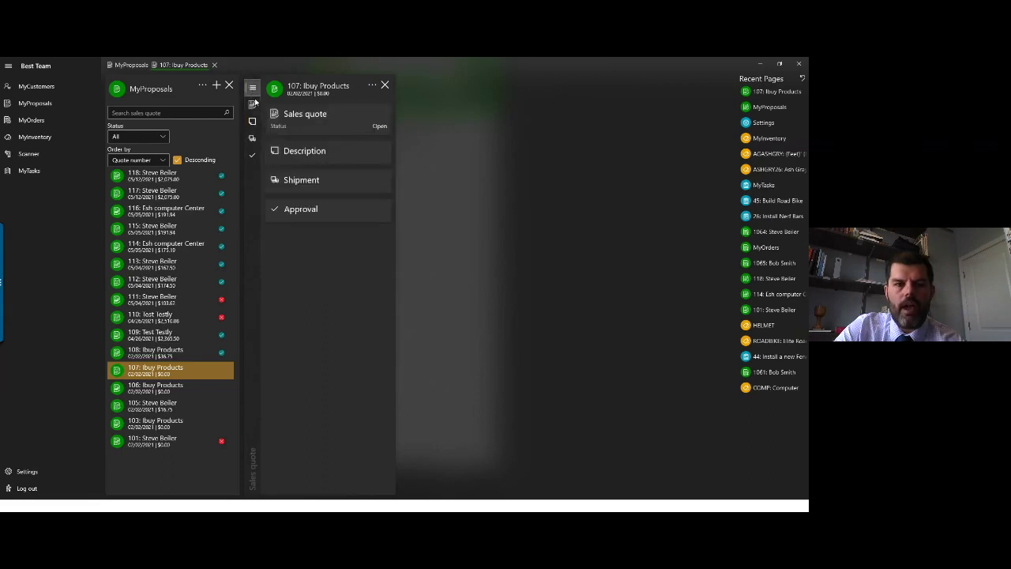
pyautogui.click(253, 103)
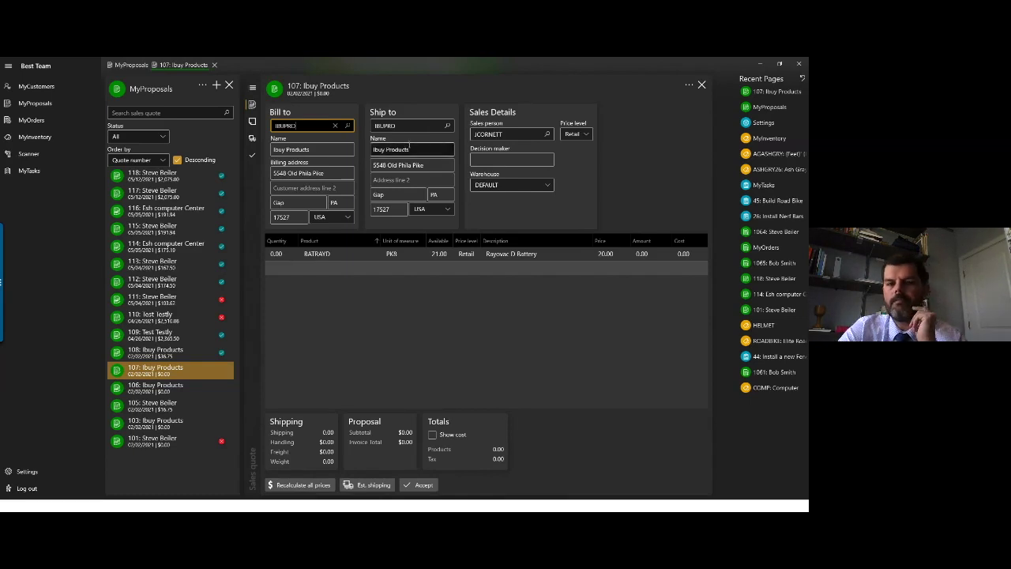
pyautogui.click(254, 124)
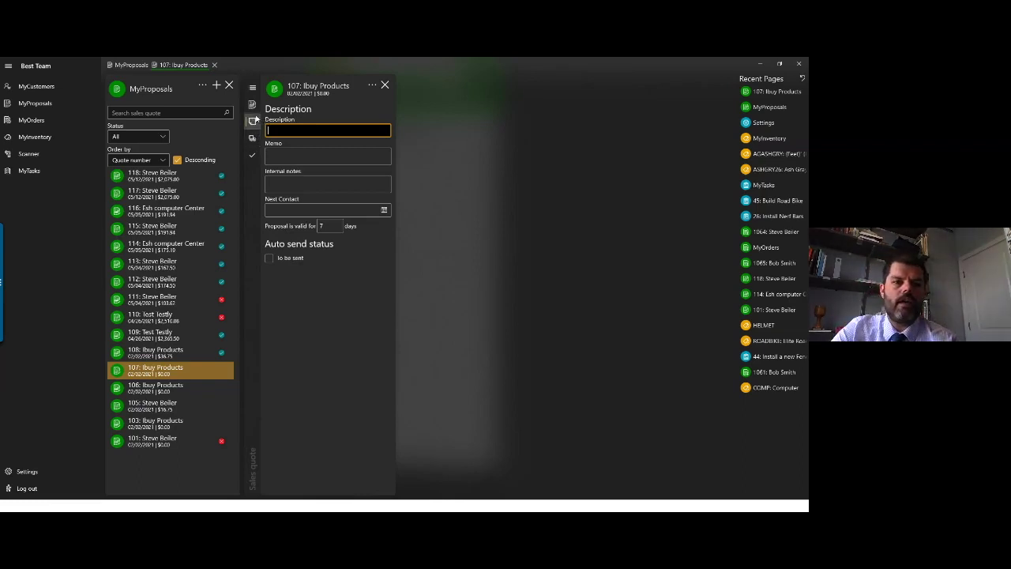
pyautogui.click(385, 86)
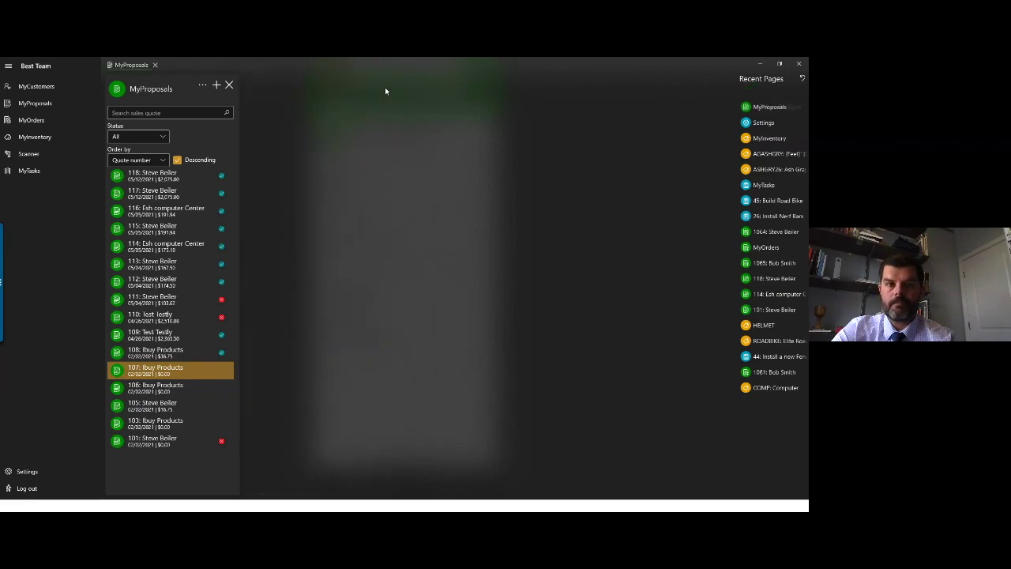